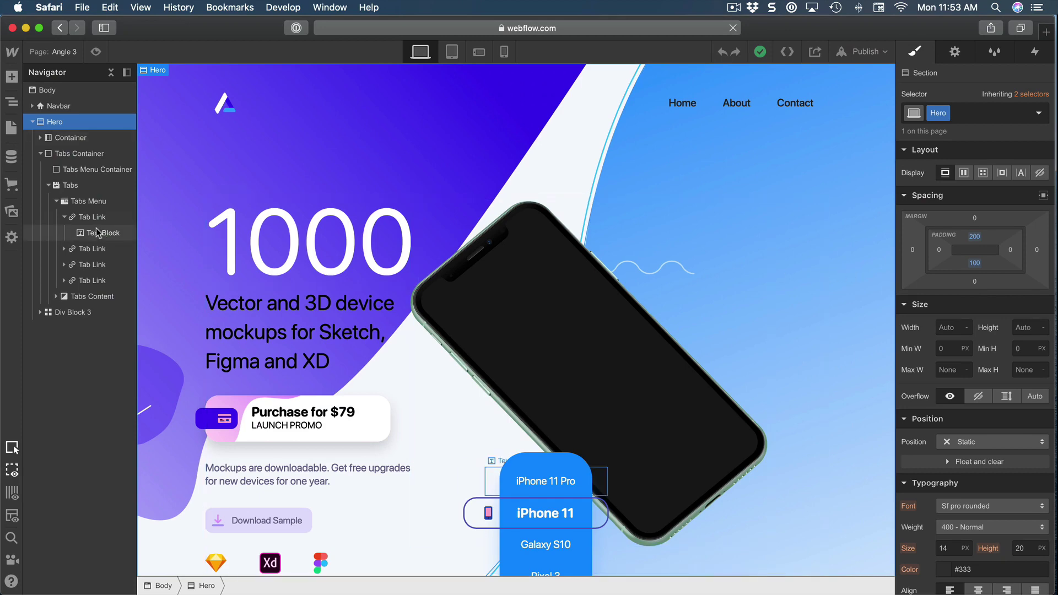
Step: Select the first tab link in the tabs menu and switch its Tab Link class to the Hover state for styling
{"action": "left_click", "coordinate": [65, 217]}
{"action": "left_click", "coordinate": [92, 218]}
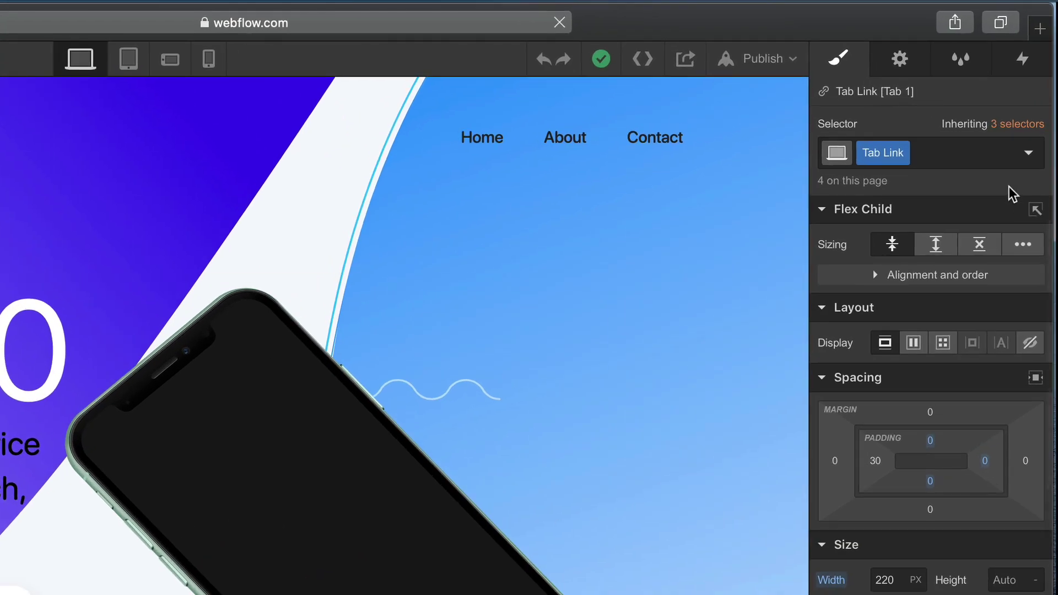
{"action": "left_click", "coordinate": [955, 158]}
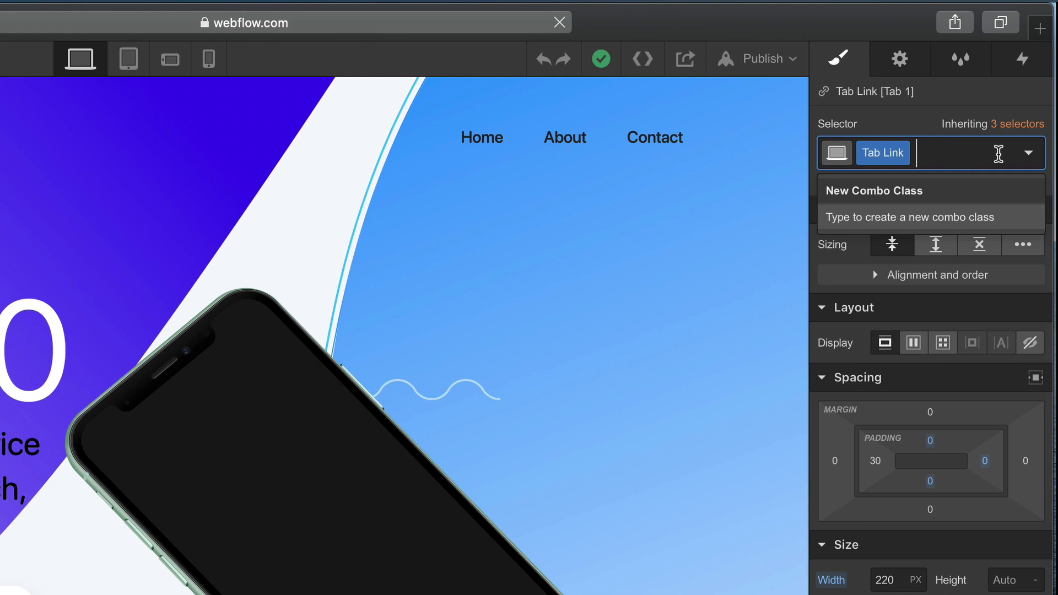
{"action": "left_click", "coordinate": [1029, 156]}
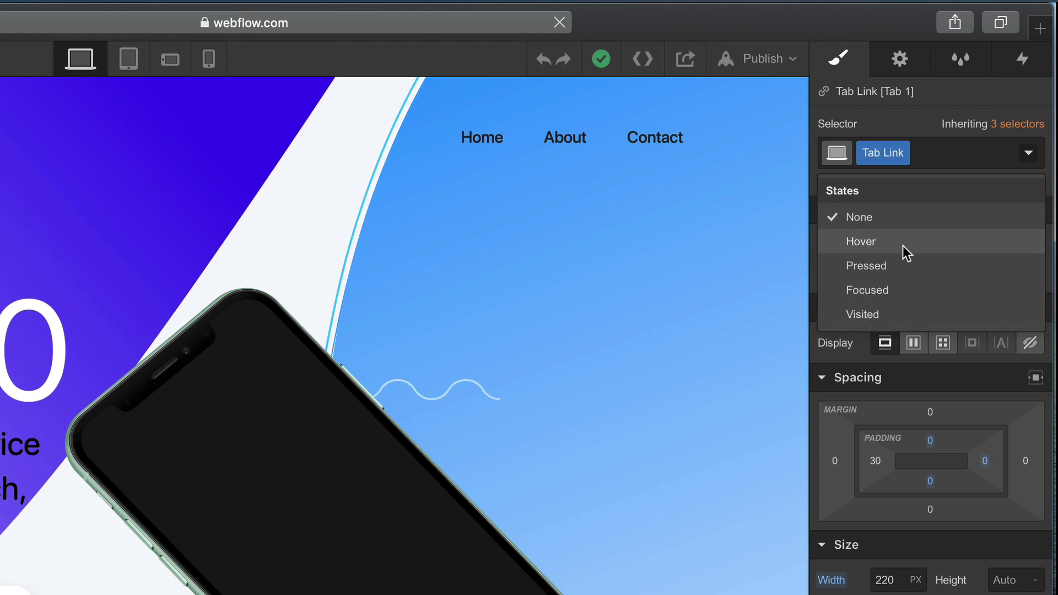
{"action": "left_click", "coordinate": [904, 243]}
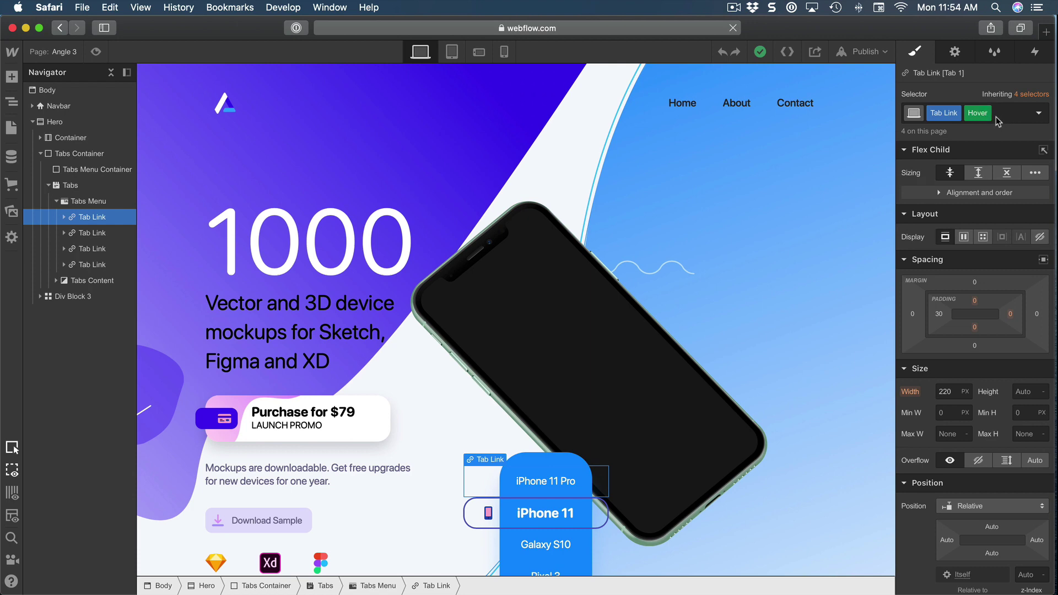
Step: Check the Current state of the second tab link, and return to the Hover state of the first tab link
{"action": "left_click", "coordinate": [88, 232]}
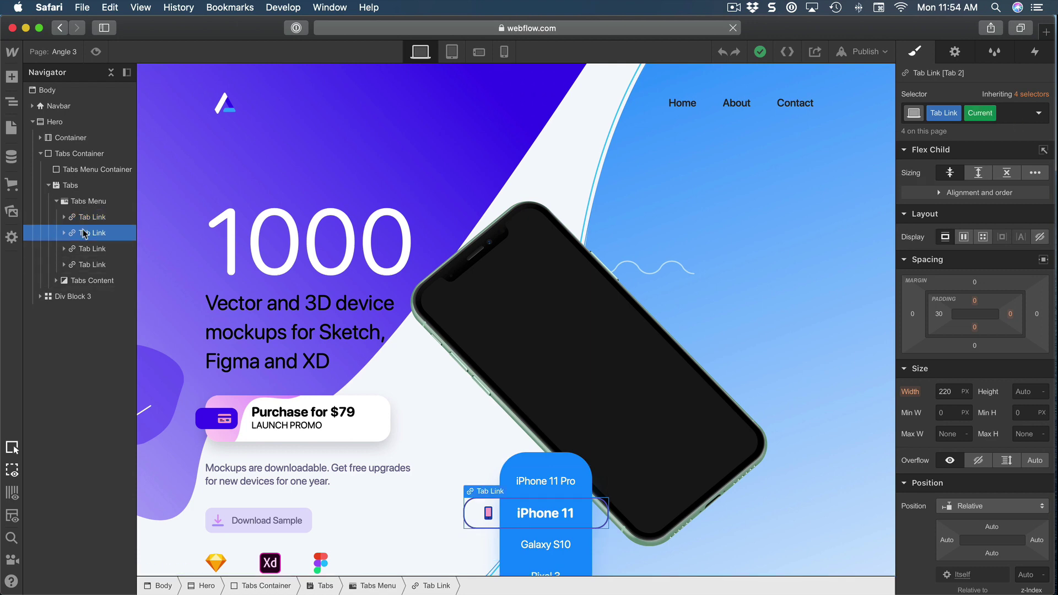
{"action": "left_click", "coordinate": [992, 113]}
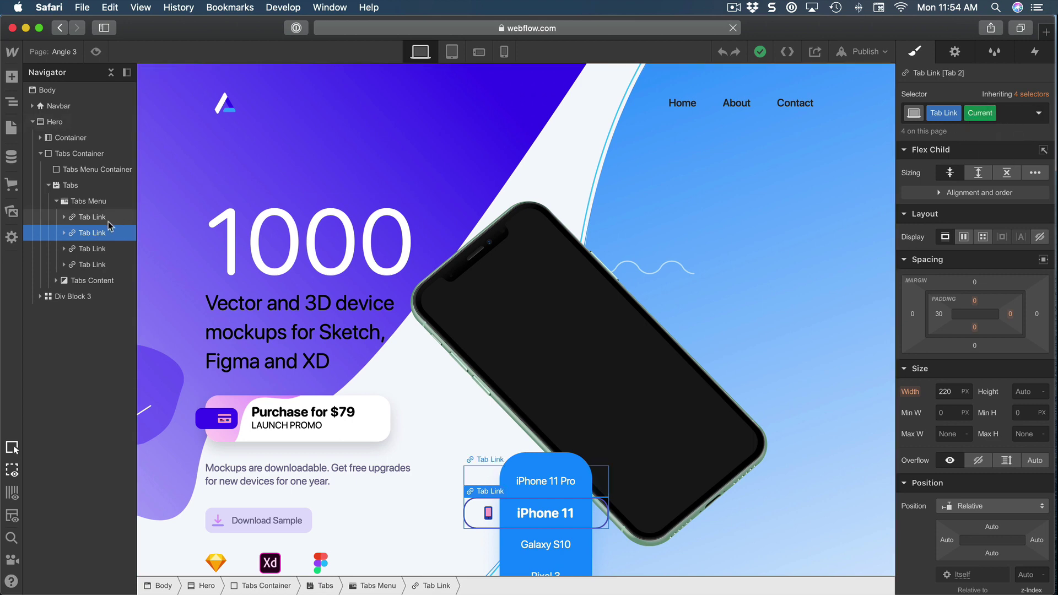
{"action": "left_click", "coordinate": [1039, 114]}
{"action": "left_click", "coordinate": [964, 170]}
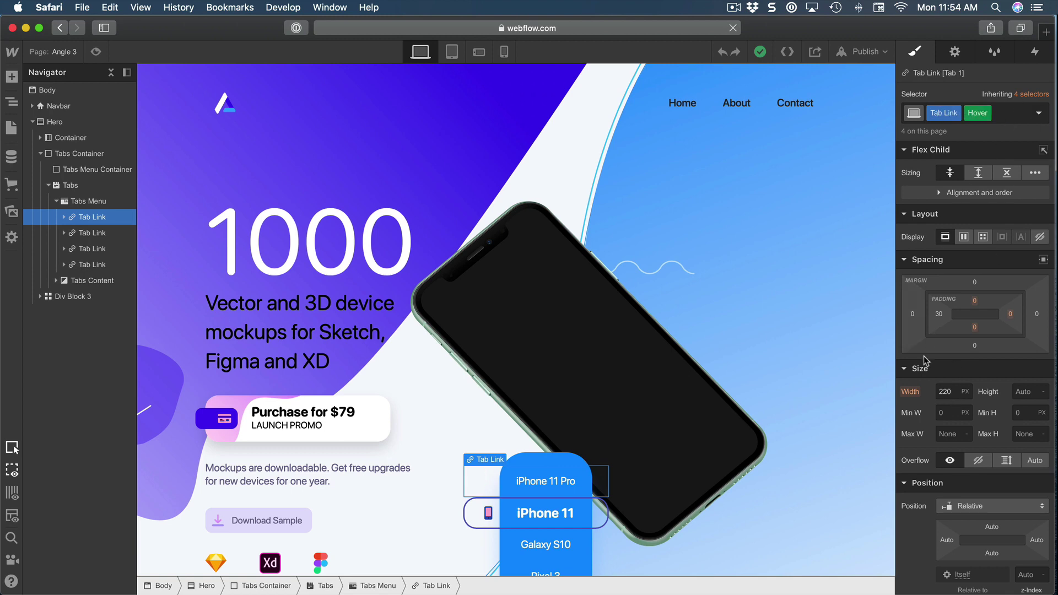
Step: Set the border color of the tab link's Hover state to #4e5ac2
{"action": "scroll", "coordinate": [926, 361], "scroll_direction": "down", "scroll_amount": 3}
{"action": "scroll", "coordinate": [926, 361], "scroll_direction": "down", "scroll_amount": 6}
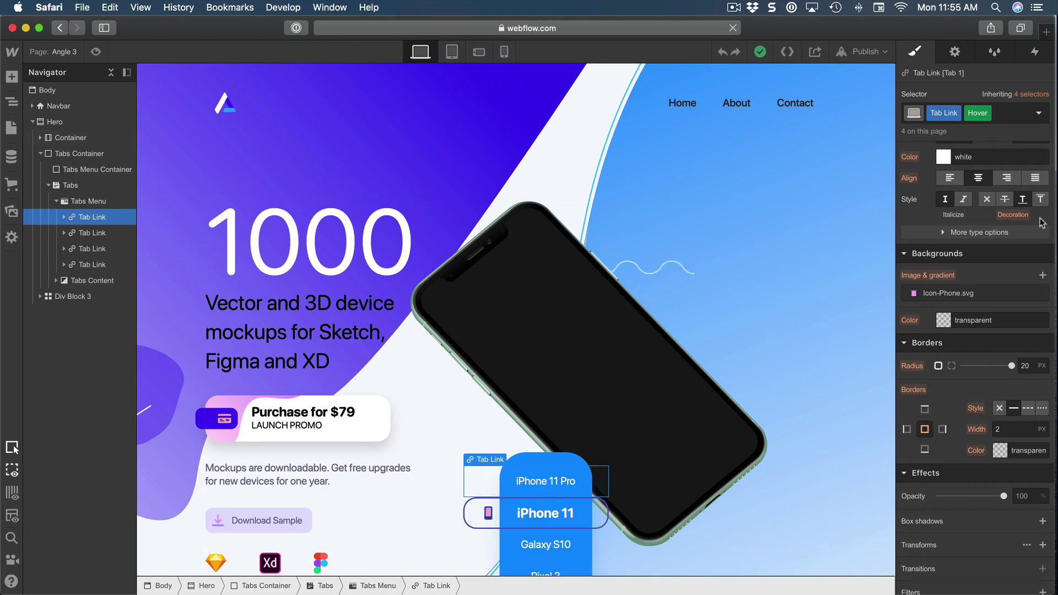
{"action": "scroll", "coordinate": [1039, 226], "scroll_direction": "down", "scroll_amount": 3}
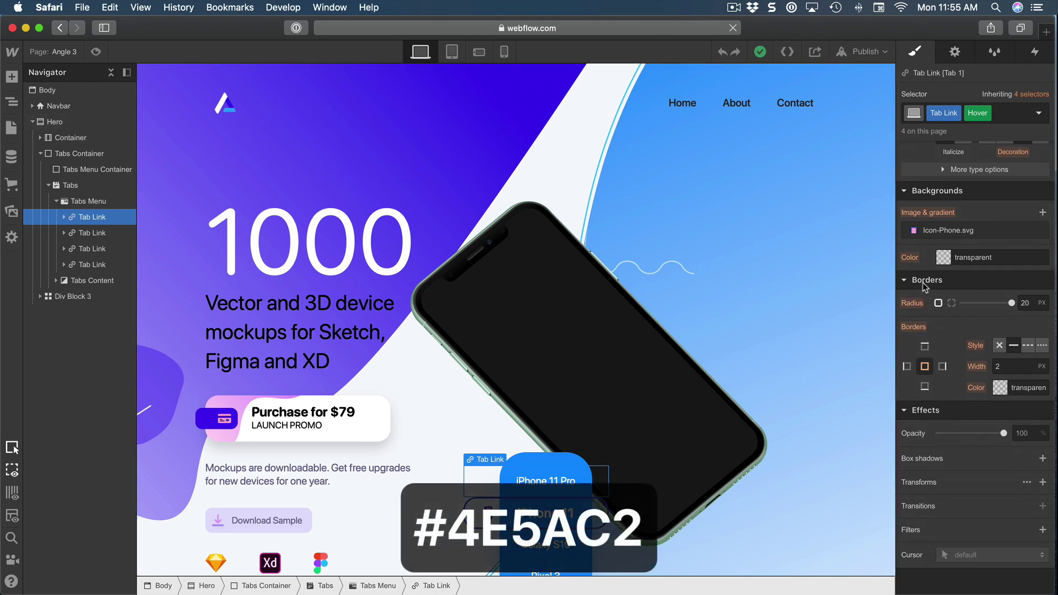
{"action": "left_click", "coordinate": [1029, 390]}
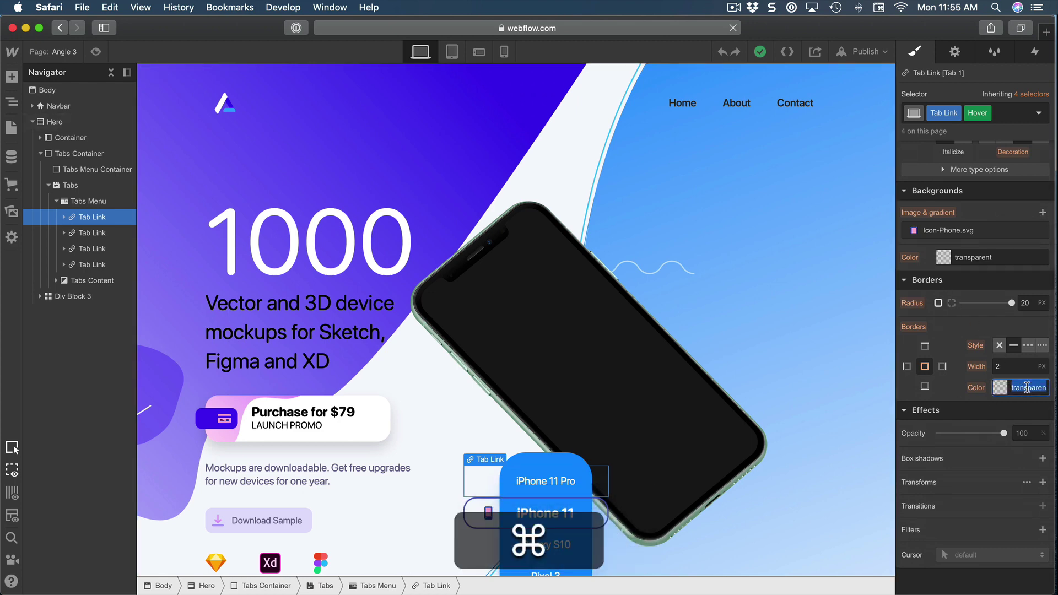
{"action": "type", "text": "4e5ac2"}
{"action": "key", "text": "super+Return"}
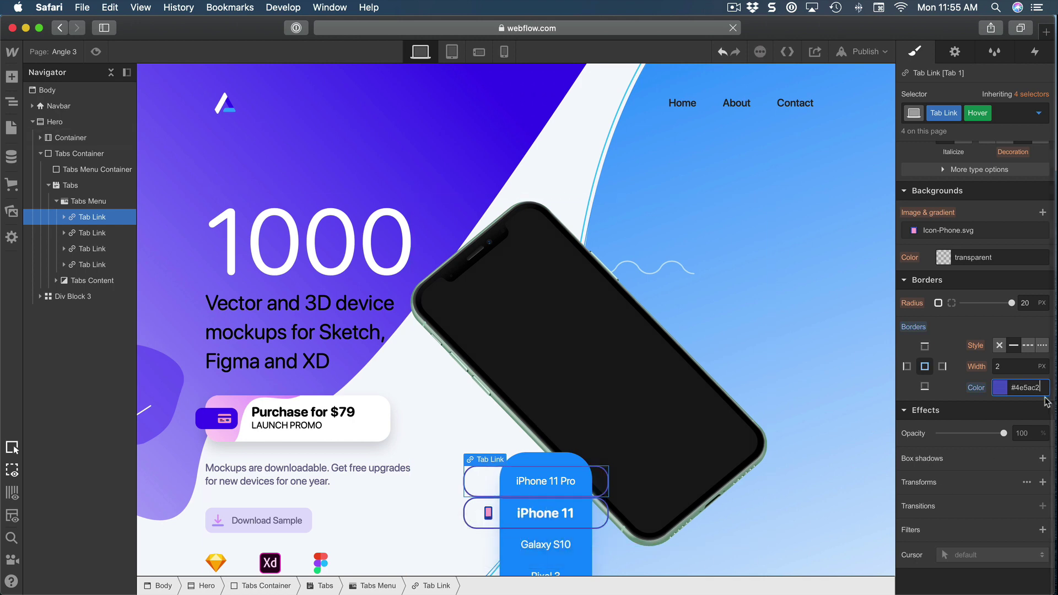
Step: Preview the page to check the hover border on the iPhone 11 Pro tab, and return to the designer
{"action": "left_click", "coordinate": [96, 51]}
{"action": "scroll", "coordinate": [622, 555], "scroll_direction": "down", "scroll_amount": 2}
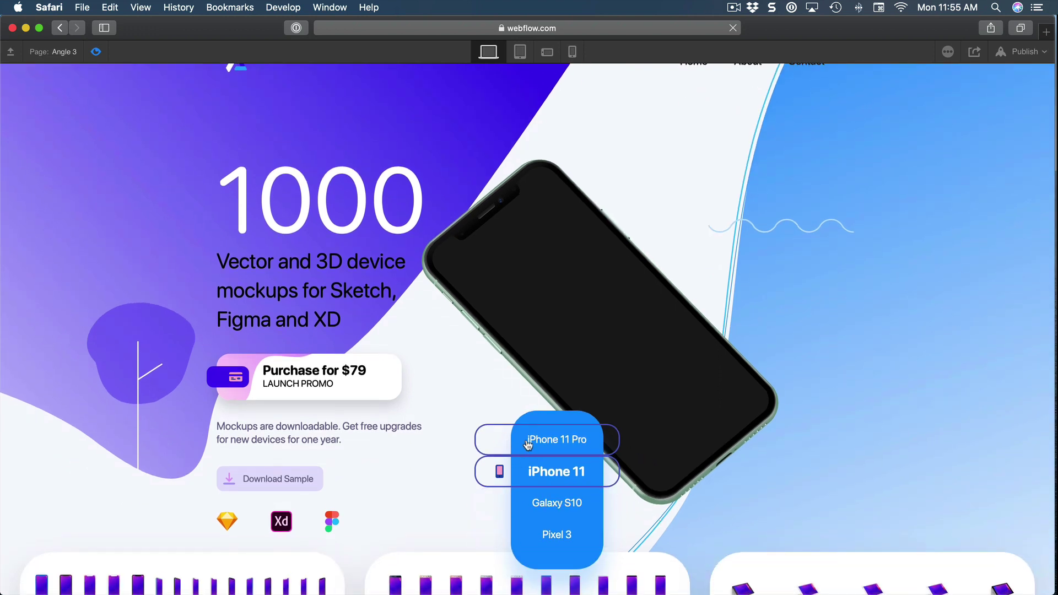
{"action": "left_click", "coordinate": [96, 52]}
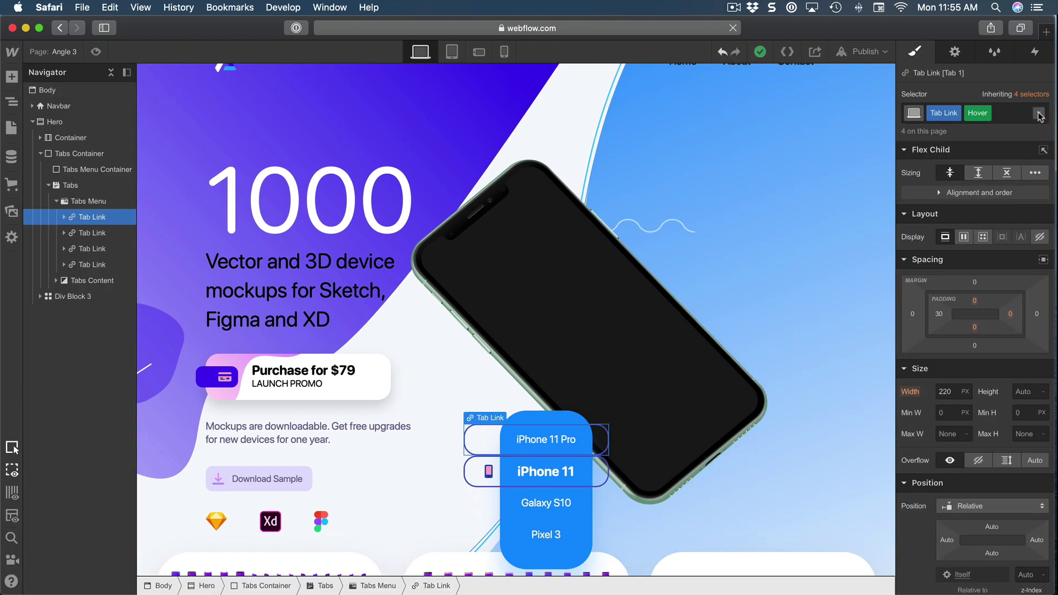
Step: Leave the Hover state, select the Galaxy S10 tab link in its default state, and preview the tab menu's hover behavior
{"action": "left_click", "coordinate": [1006, 115]}
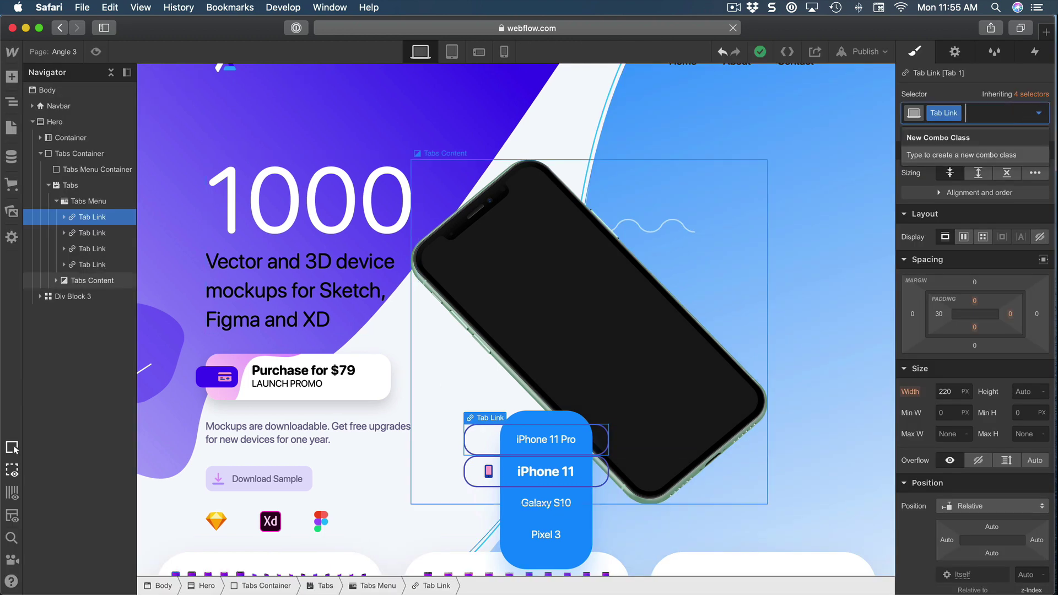
{"action": "left_click", "coordinate": [99, 233]}
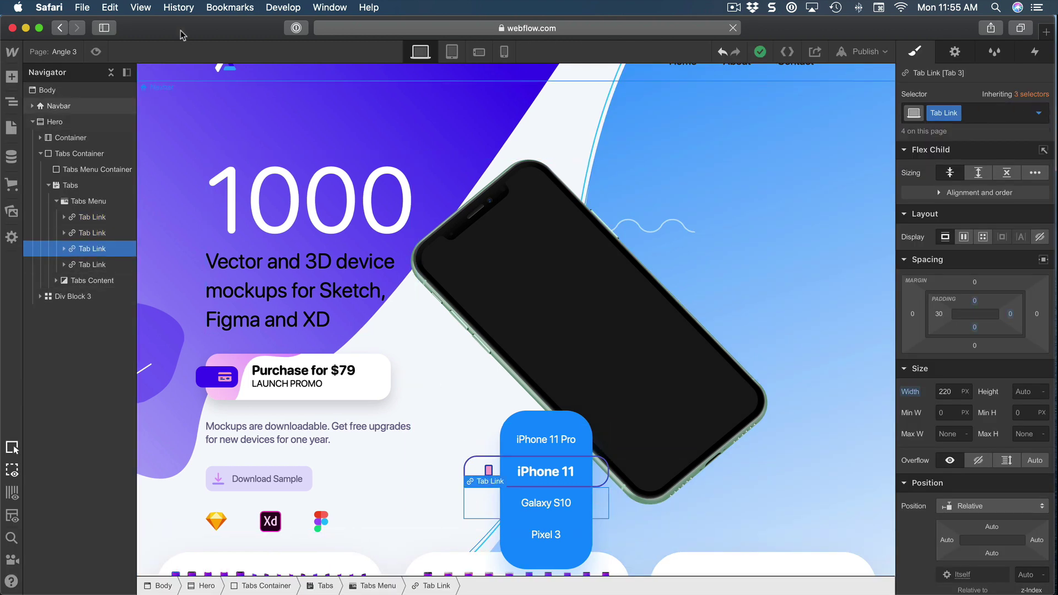
{"action": "left_click", "coordinate": [96, 51]}
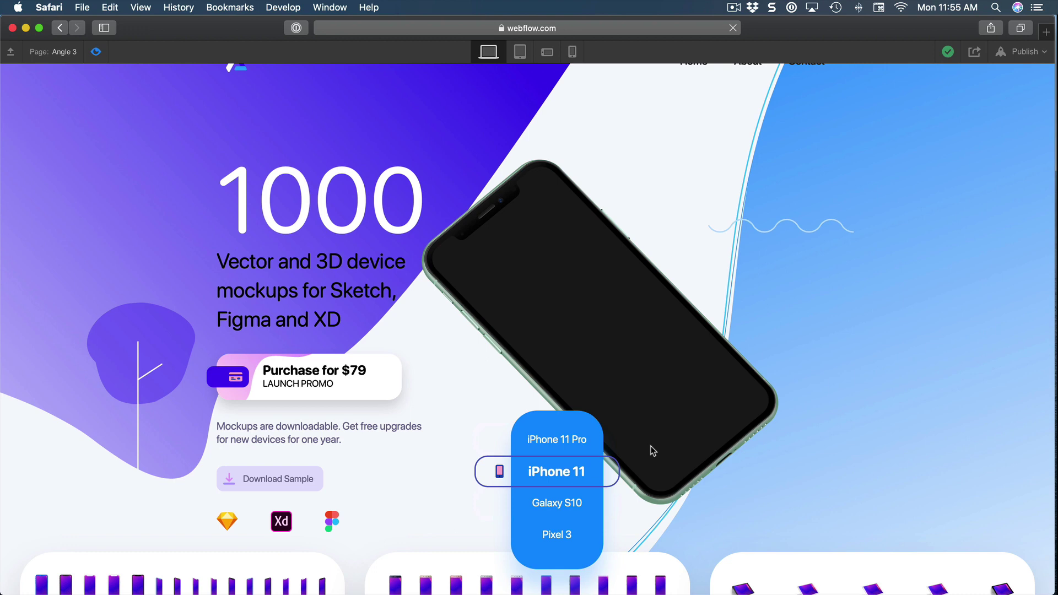
{"action": "left_click", "coordinate": [96, 52]}
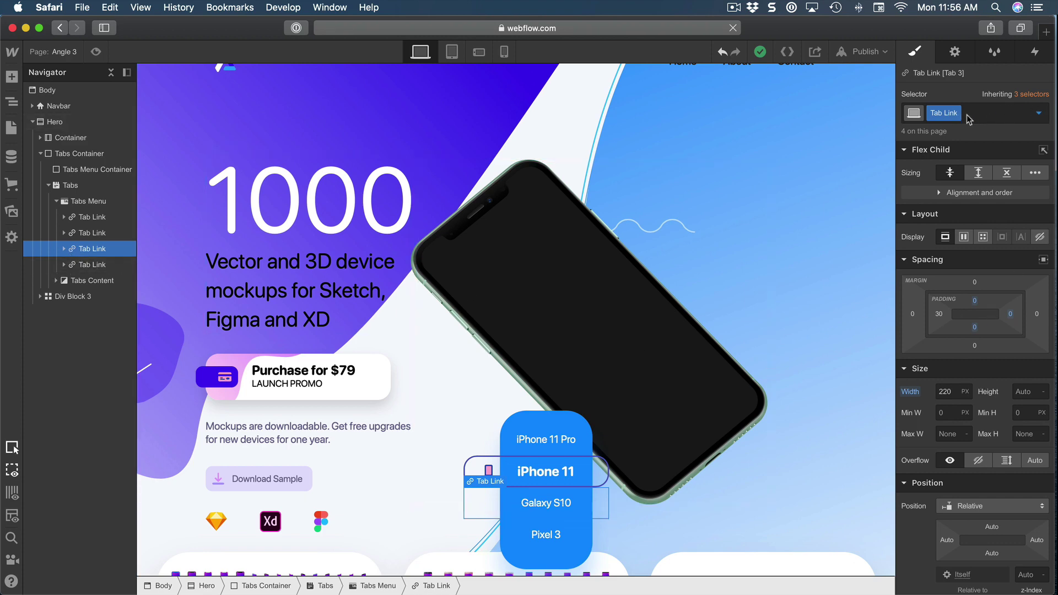
Step: Add a transition to the Tab Link class and set its type to All Properties
{"action": "scroll", "coordinate": [947, 376], "scroll_direction": "down", "scroll_amount": 10}
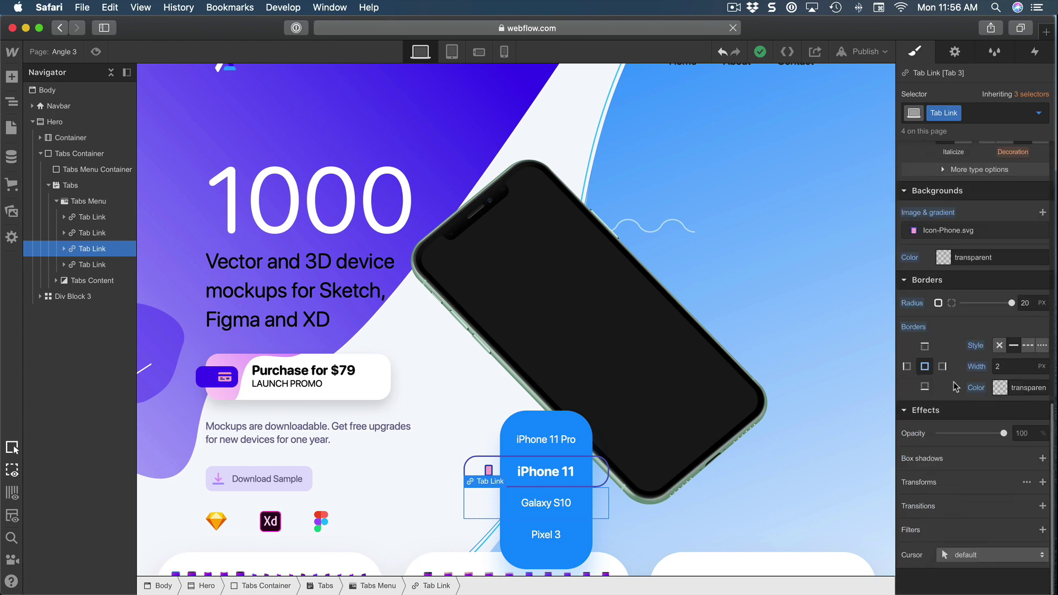
{"action": "mouse_move", "coordinate": [914, 511]}
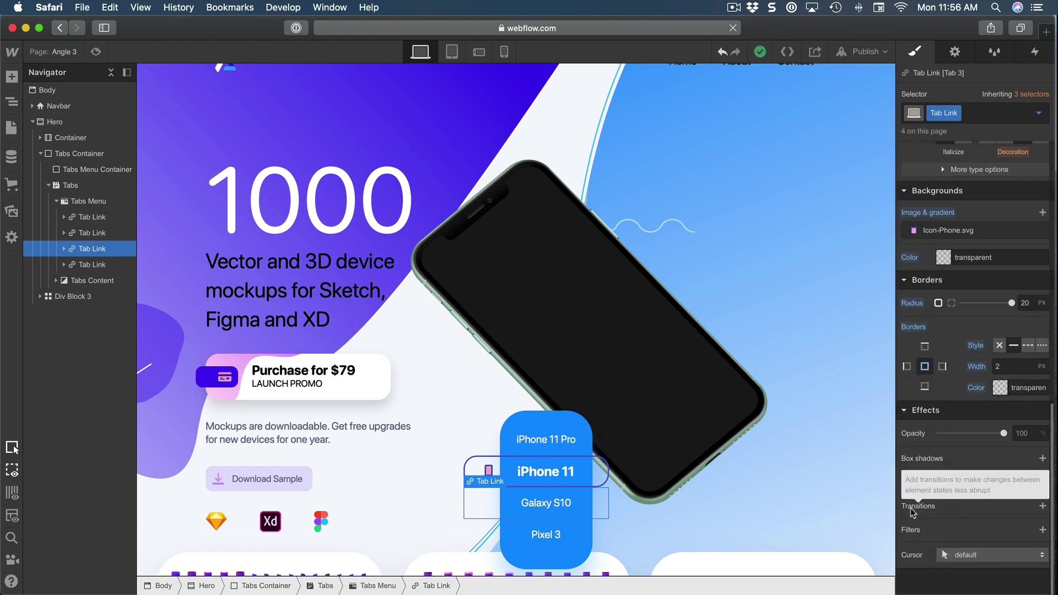
{"action": "left_click", "coordinate": [1042, 506]}
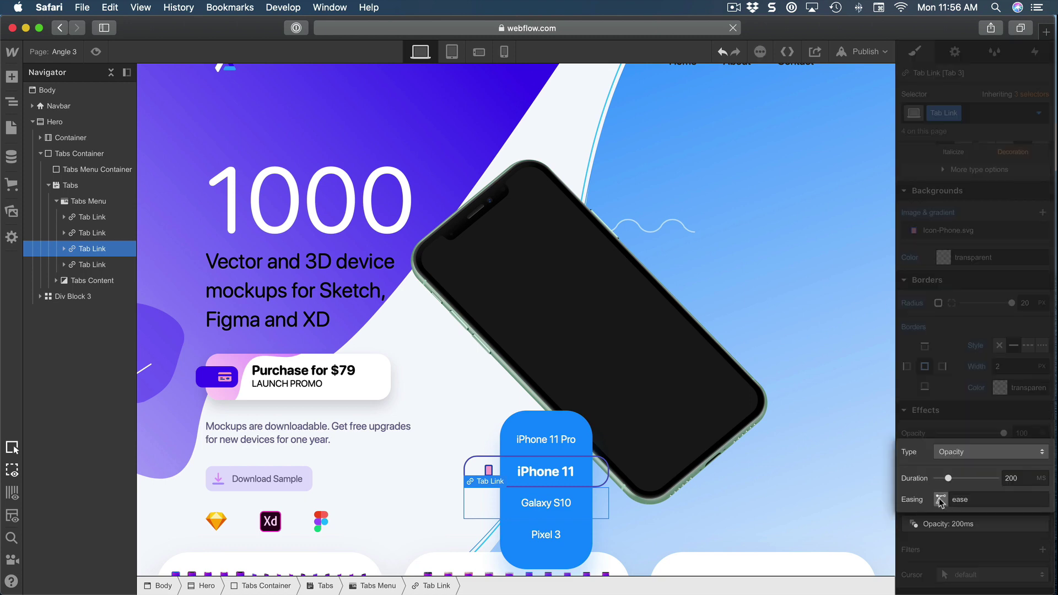
{"action": "left_click", "coordinate": [964, 454]}
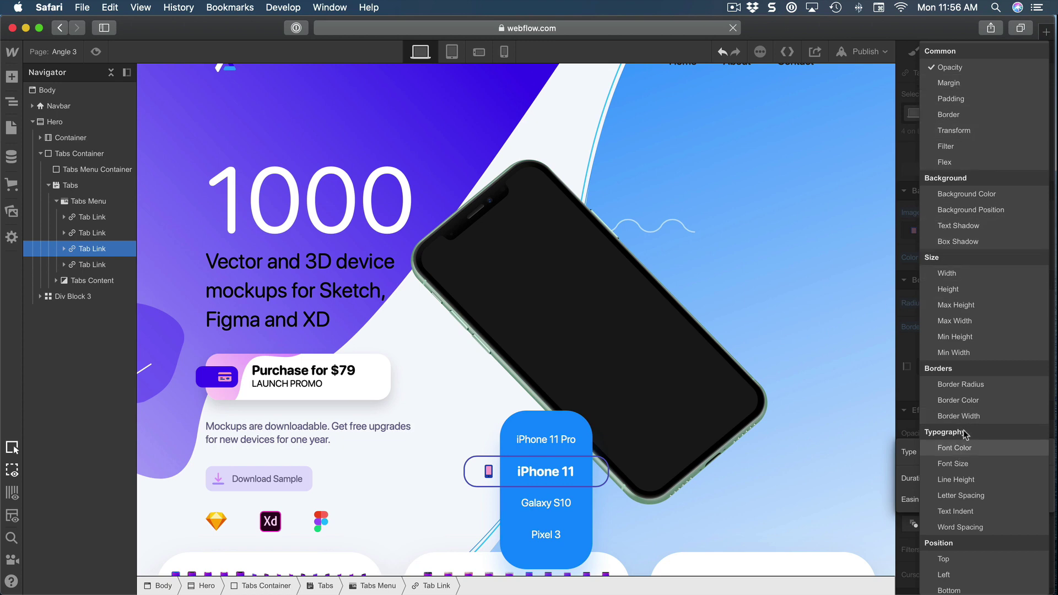
{"action": "scroll", "coordinate": [959, 436], "scroll_direction": "down", "scroll_amount": 5}
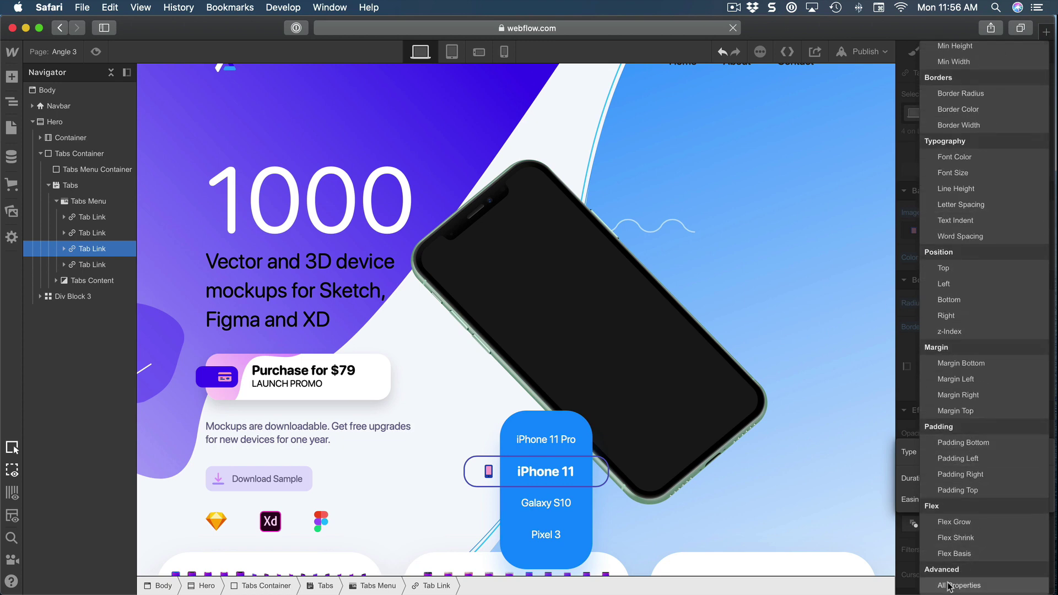
{"action": "left_click", "coordinate": [949, 586]}
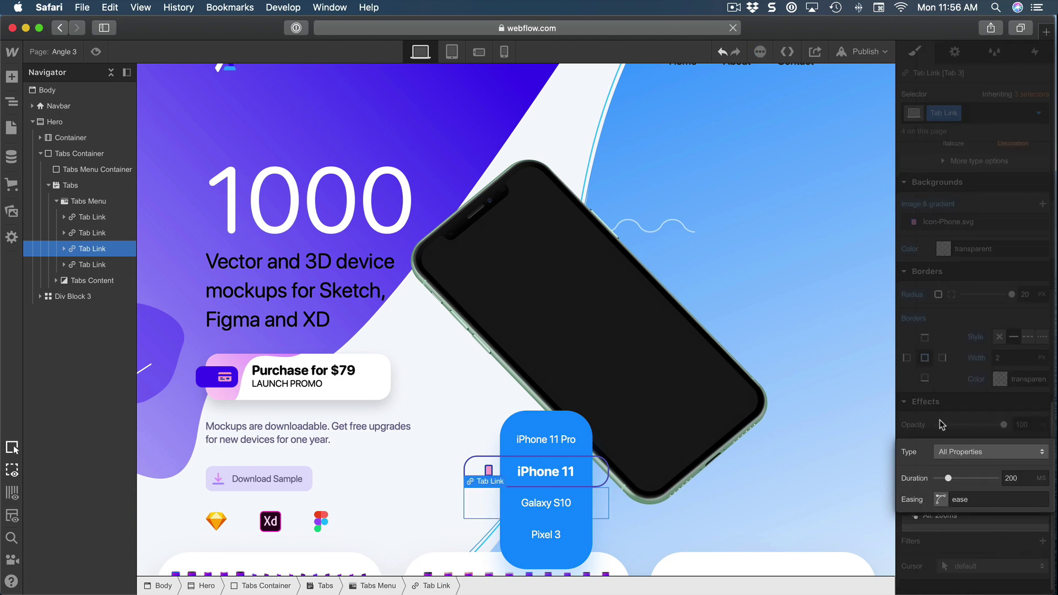
Step: Set the tab link transition's duration to 500 ms and close its settings
{"action": "left_click", "coordinate": [1024, 480]}
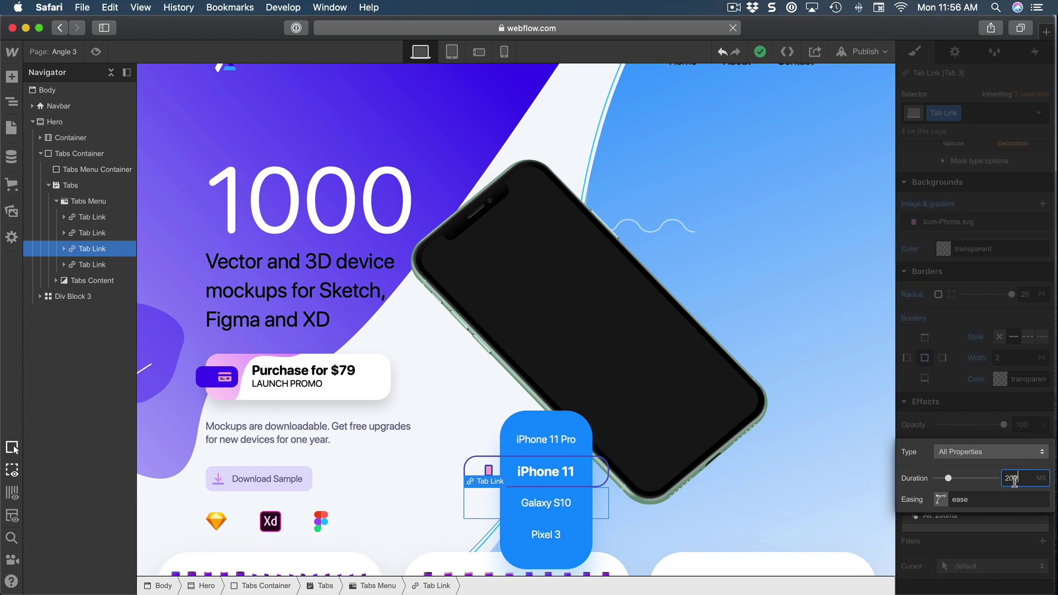
{"action": "left_click", "coordinate": [1010, 478]}
{"action": "key", "text": "BackSpace"}
{"action": "type", "text": "5"}
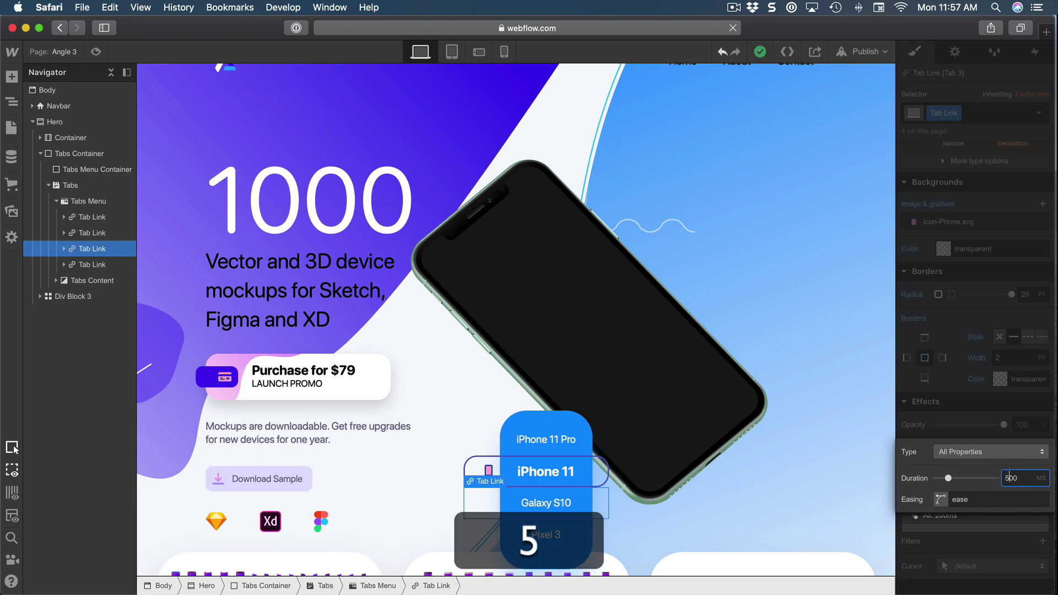
{"action": "key", "text": "Return"}
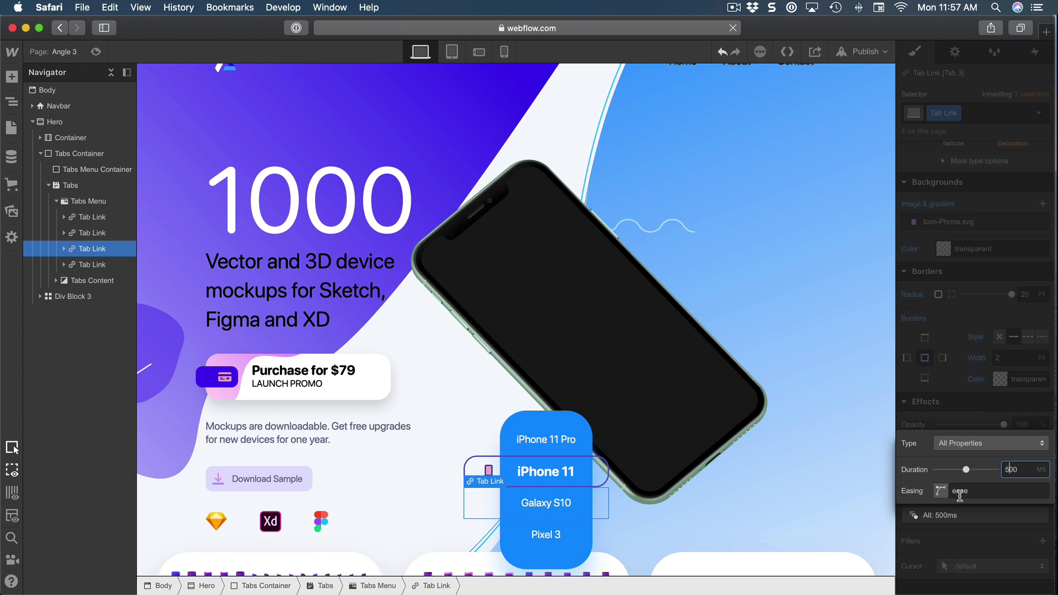
{"action": "left_click", "coordinate": [1004, 424]}
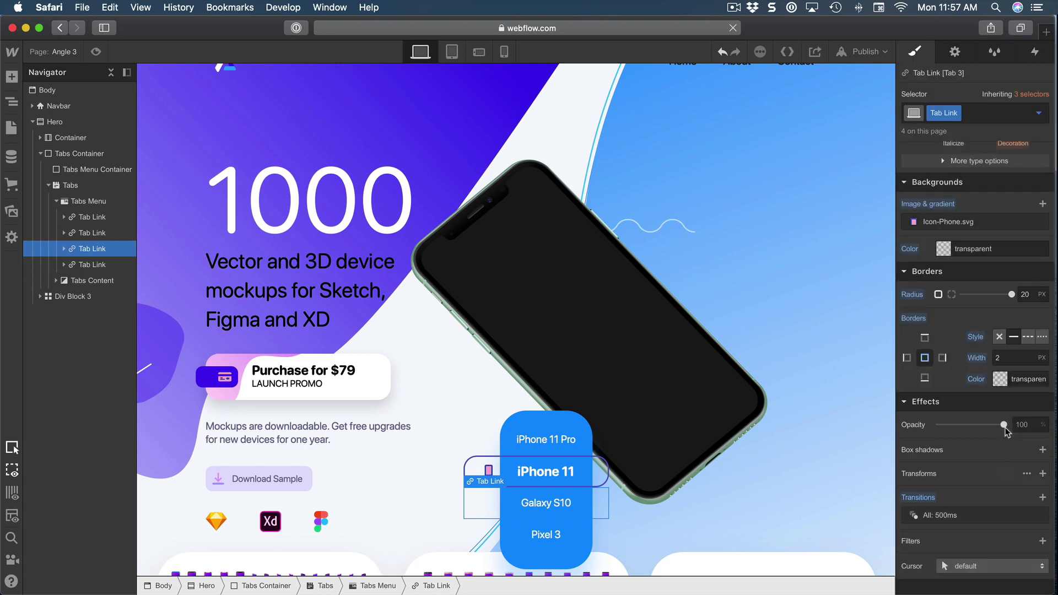
Step: Preview the page to check the animated hover borders on the tab links, and return to the designer
{"action": "left_click", "coordinate": [96, 52]}
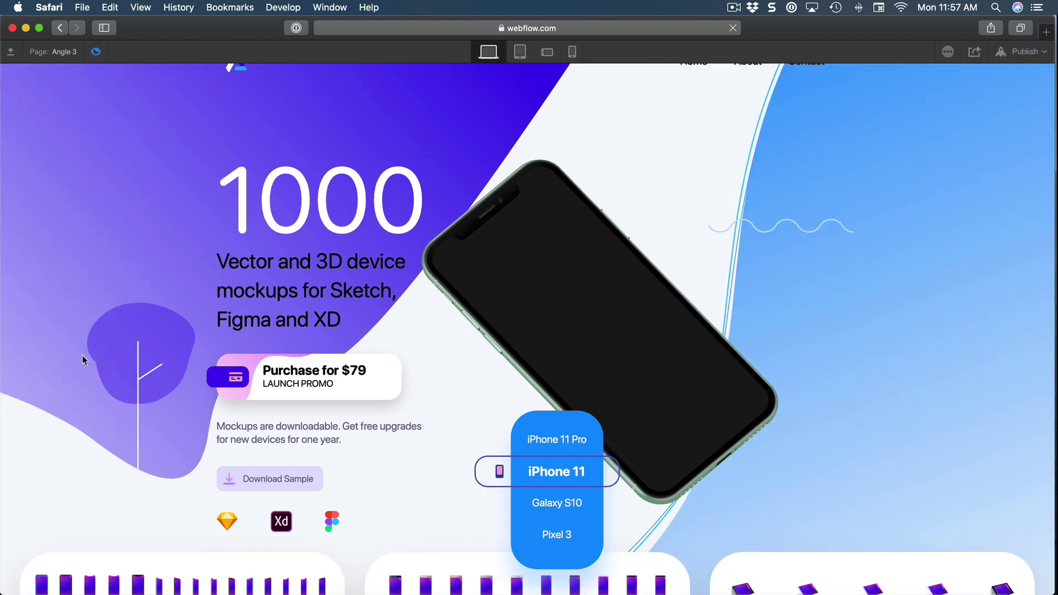
{"action": "scroll", "coordinate": [95, 333], "scroll_direction": "down", "scroll_amount": 2}
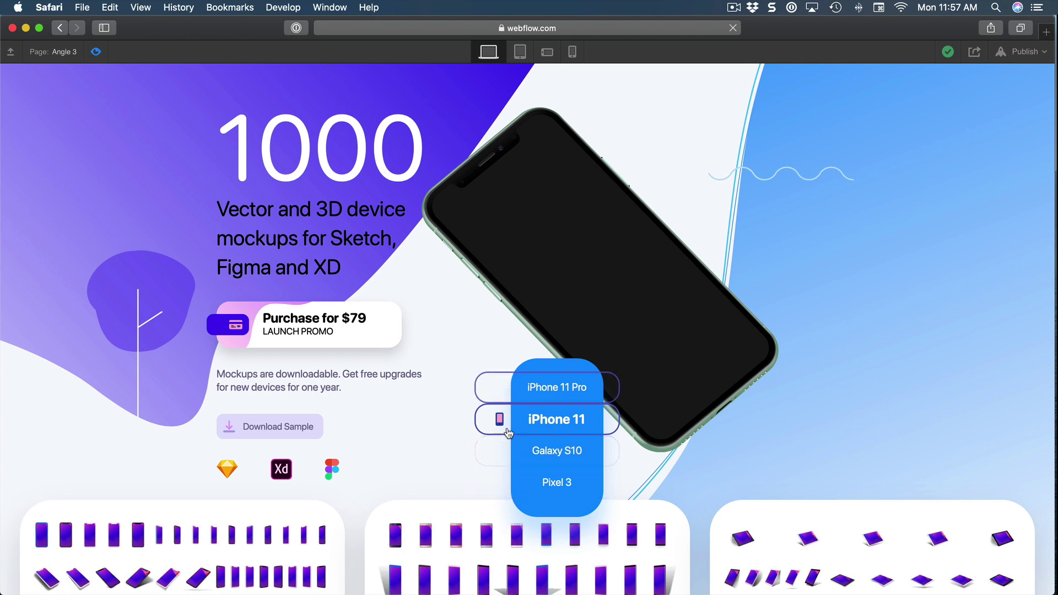
{"action": "left_click", "coordinate": [97, 52]}
Step: Change the type of the 500 ms tab link transition to Border
{"action": "scroll", "coordinate": [980, 541], "scroll_direction": "down", "scroll_amount": 10}
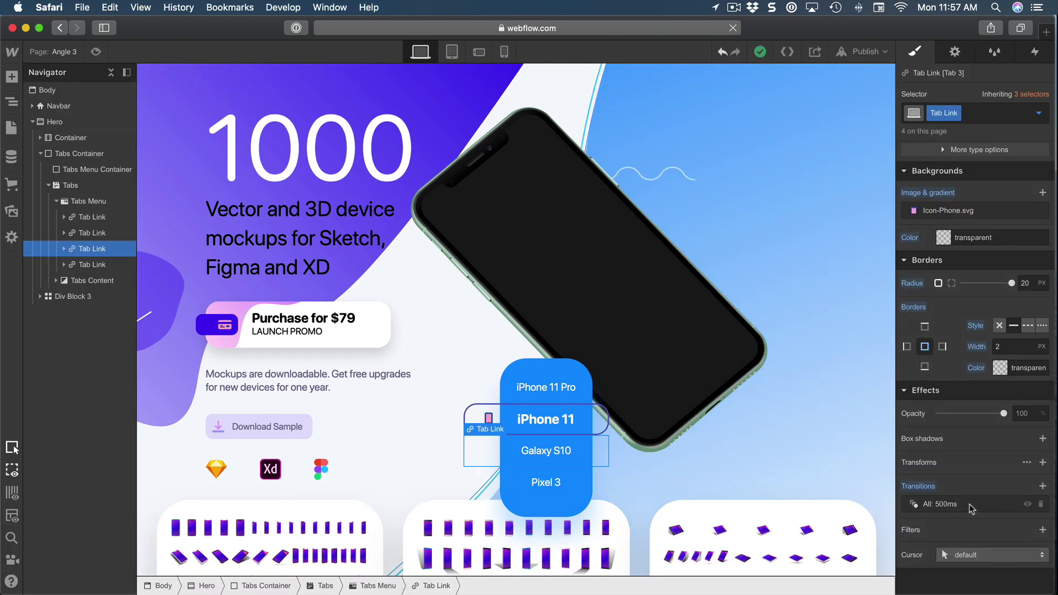
{"action": "left_click", "coordinate": [970, 504]}
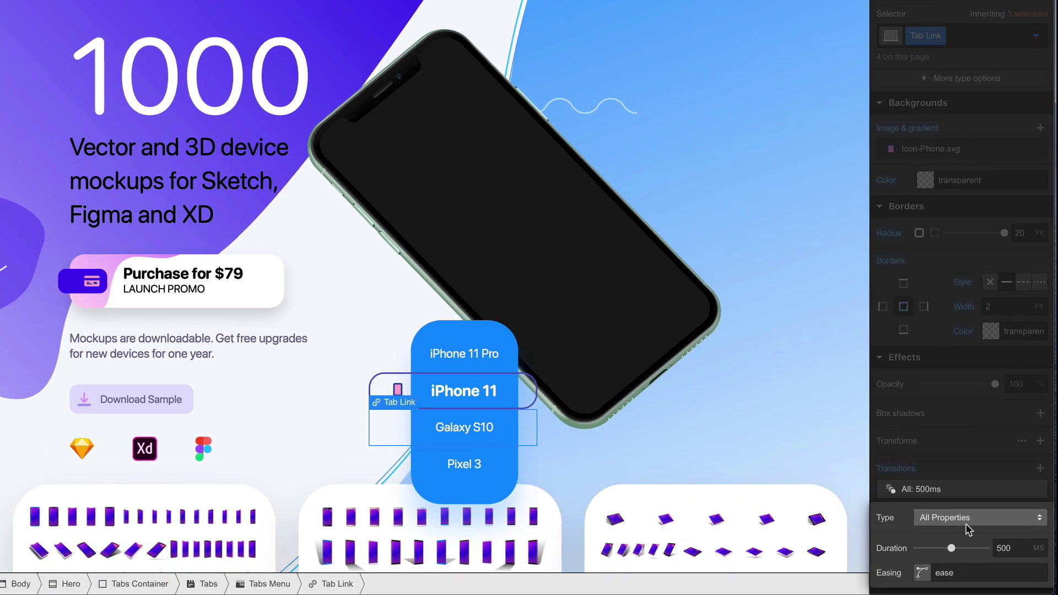
{"action": "left_click", "coordinate": [966, 524]}
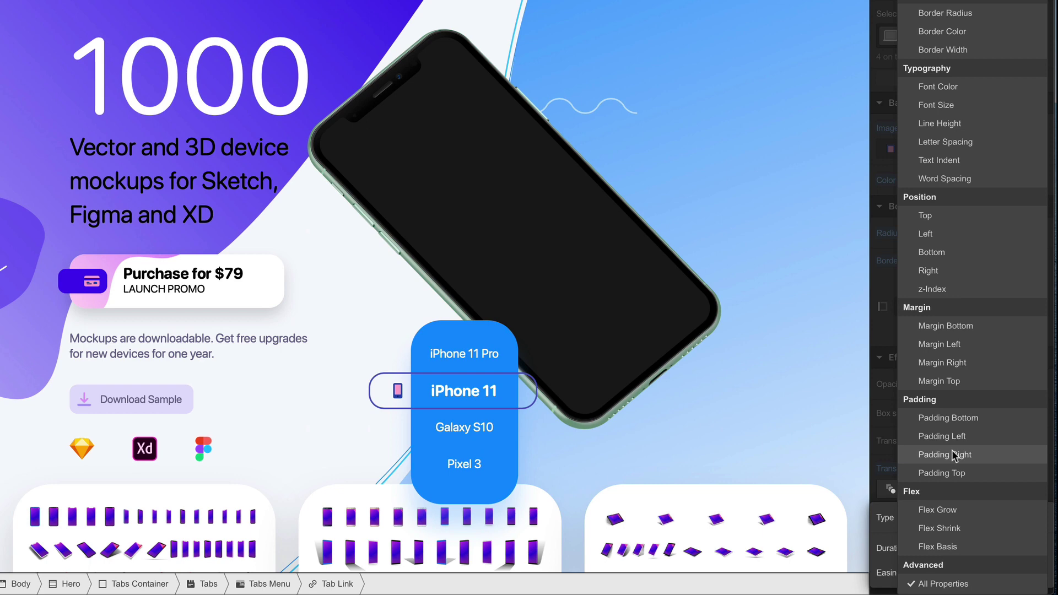
{"action": "scroll", "coordinate": [971, 341], "scroll_direction": "up", "scroll_amount": 6}
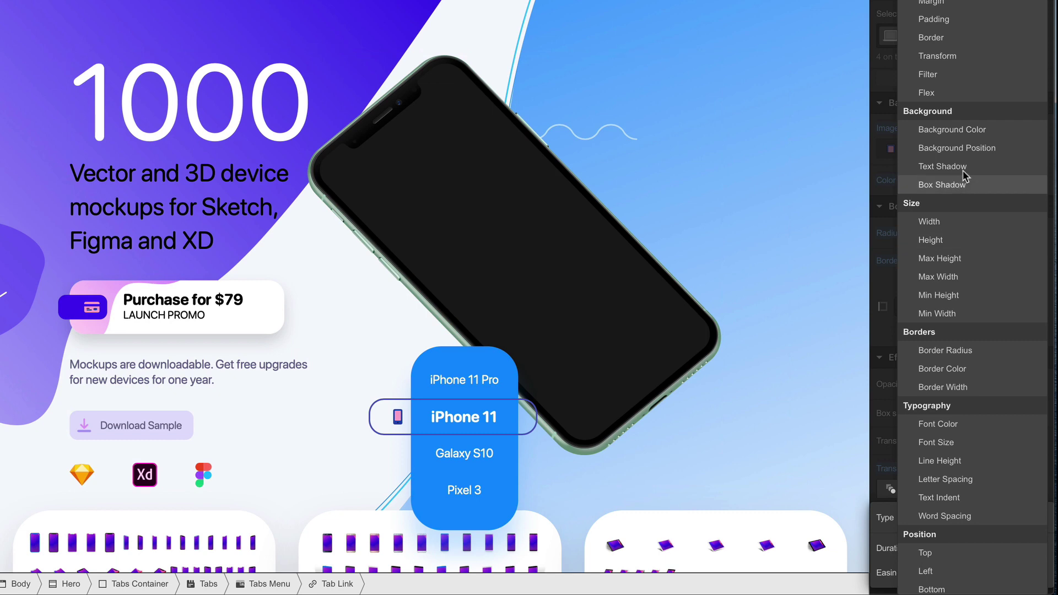
{"action": "left_click", "coordinate": [939, 39]}
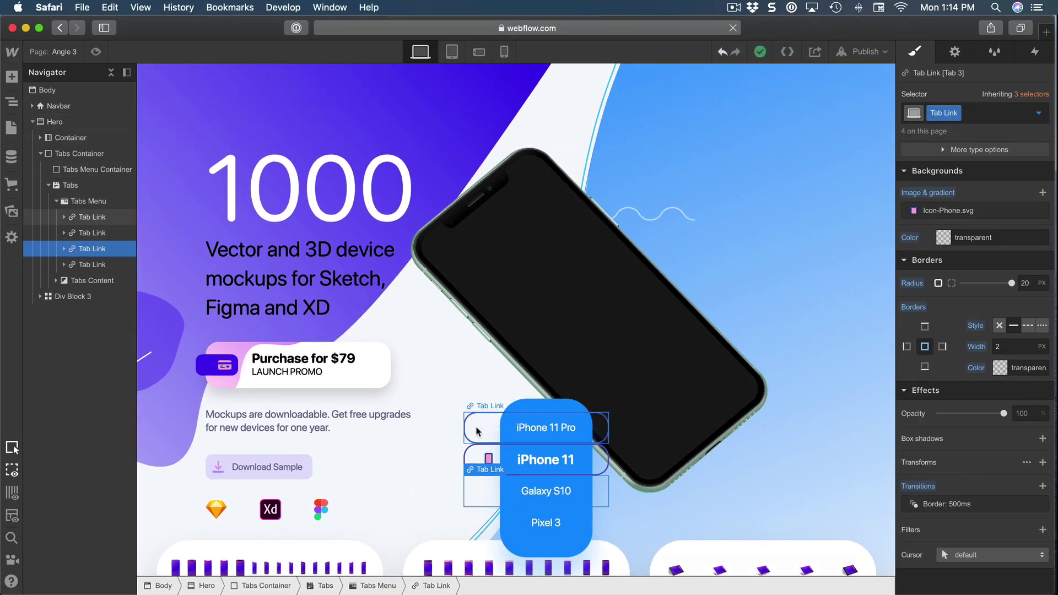
Step: Switch the current iPhone 11 tab link to its Hover state and set its background color to white
{"action": "left_click", "coordinate": [472, 459]}
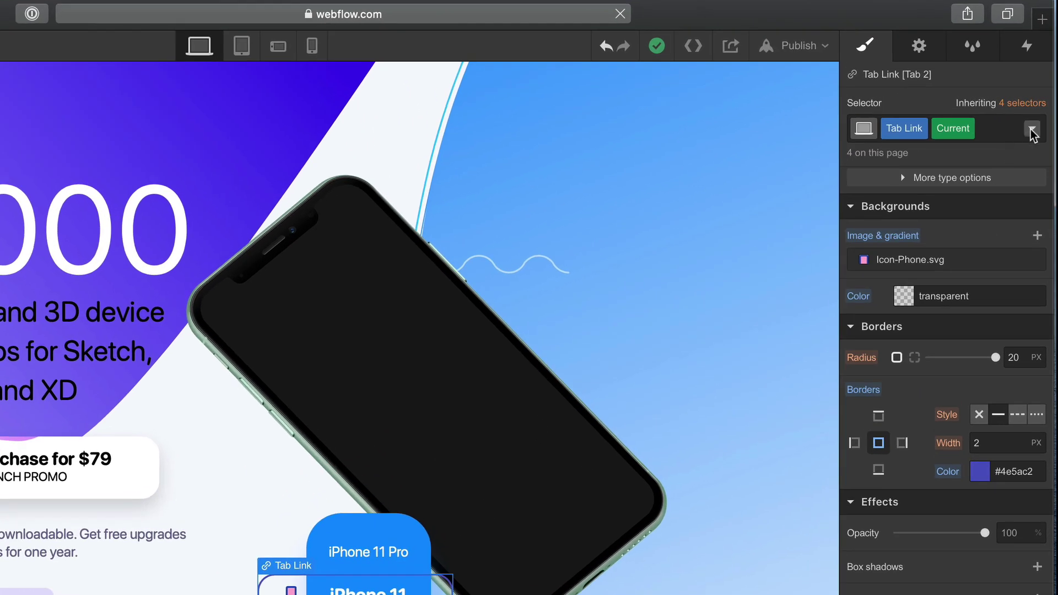
{"action": "left_click", "coordinate": [1032, 130]}
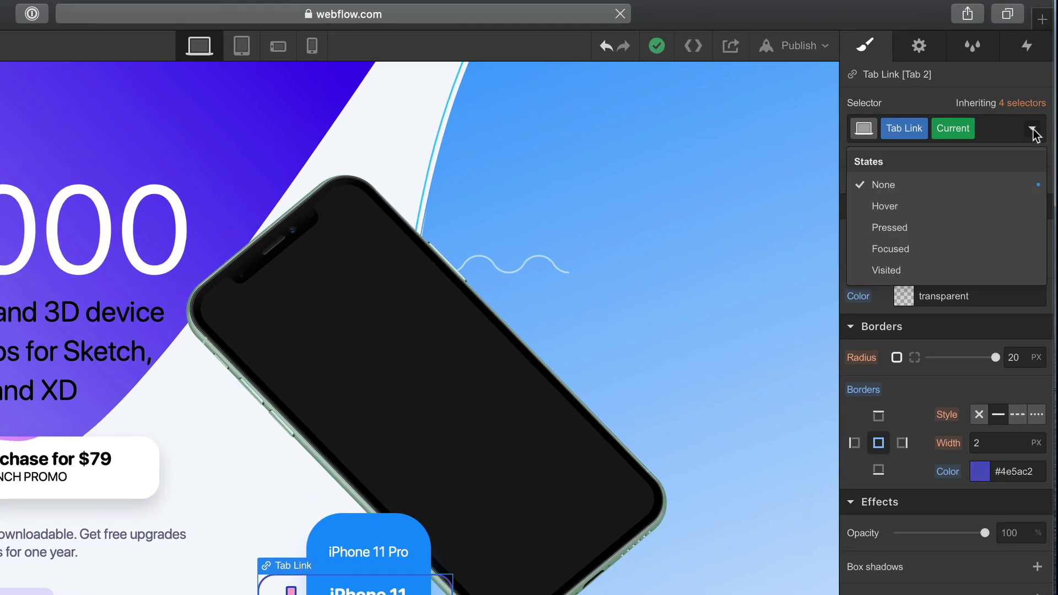
{"action": "left_click", "coordinate": [905, 207]}
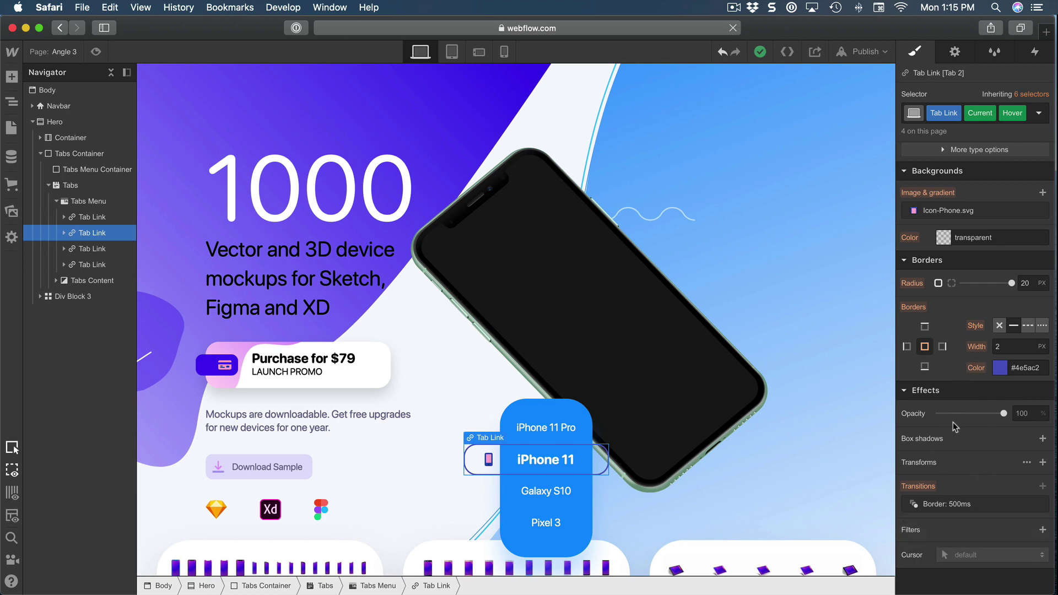
{"action": "scroll", "coordinate": [972, 240], "scroll_direction": "up", "scroll_amount": 3}
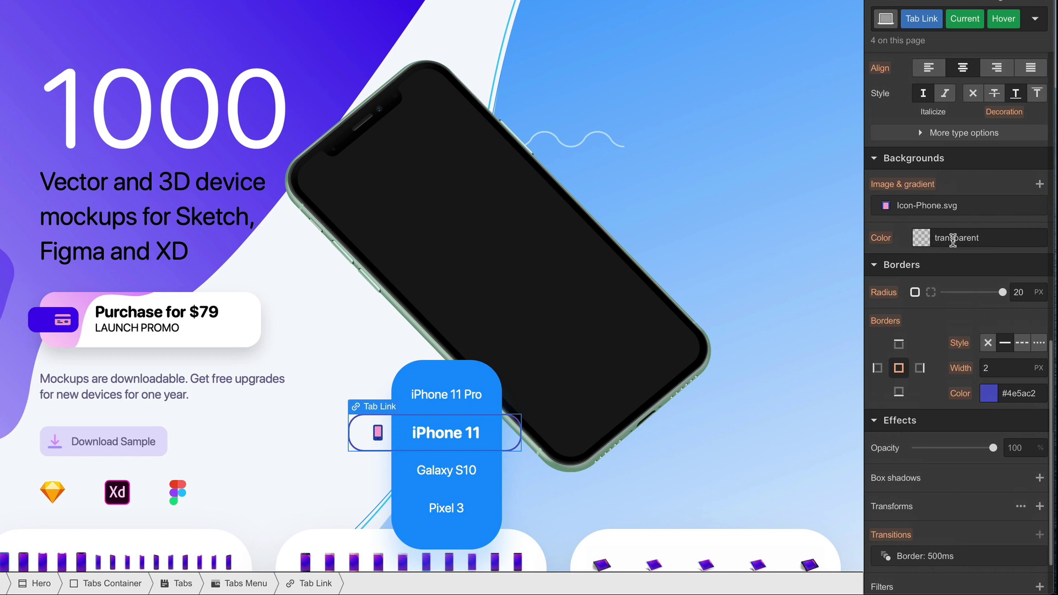
{"action": "left_click", "coordinate": [986, 238]}
{"action": "type", "text": "white"}
{"action": "key", "text": "Return"}
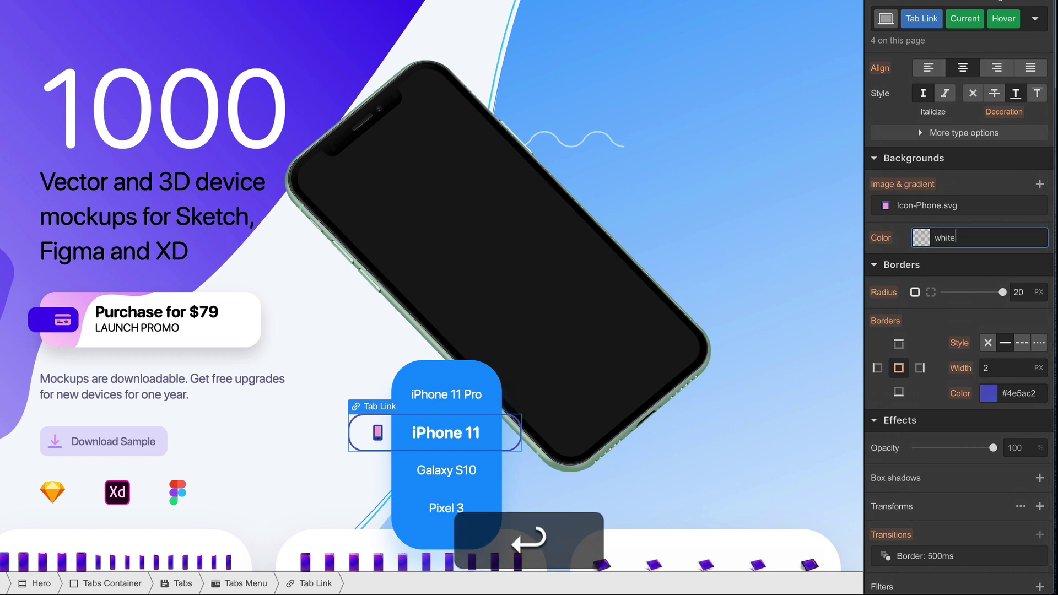
Step: Set the font color of the current tab link's hover state to black
{"action": "scroll", "coordinate": [970, 240], "scroll_direction": "up", "scroll_amount": 4}
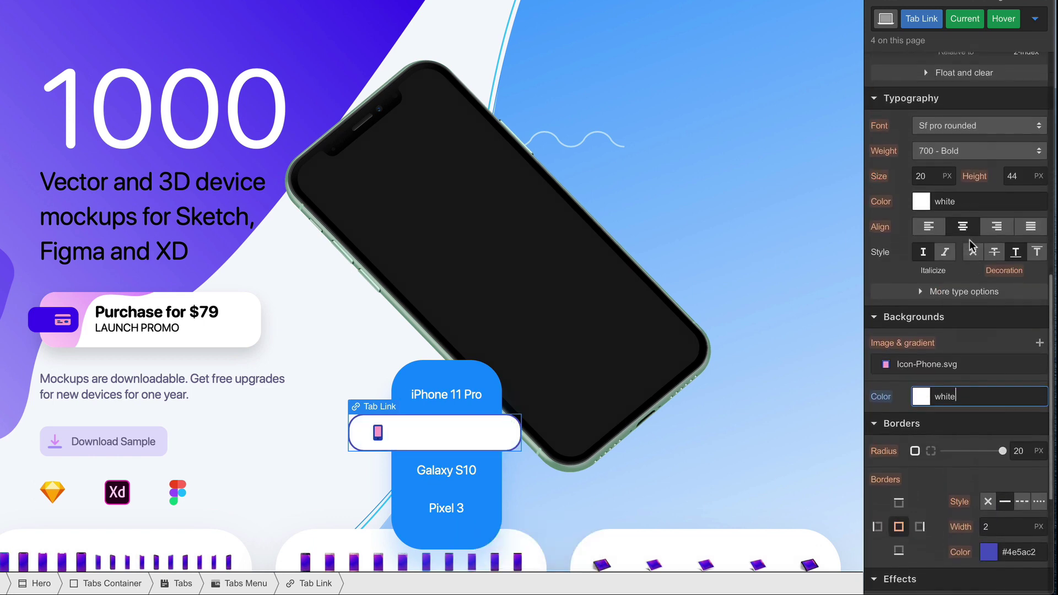
{"action": "left_click", "coordinate": [970, 235]}
{"action": "type", "text": "black"}
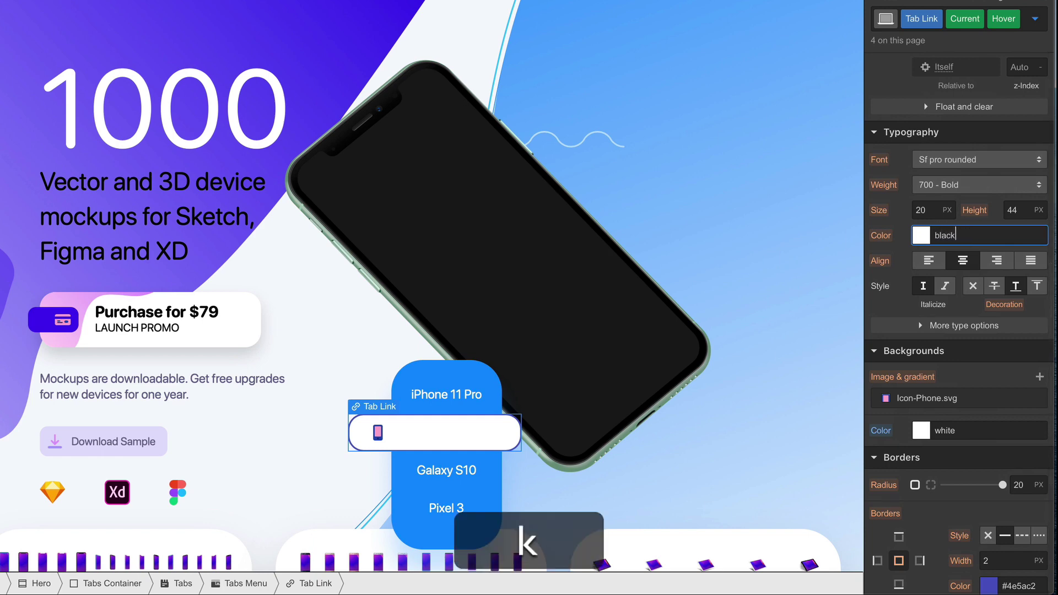
Step: Make the border color of the current tab link's hover state transparent
{"action": "scroll", "coordinate": [969, 237], "scroll_direction": "down", "scroll_amount": 3}
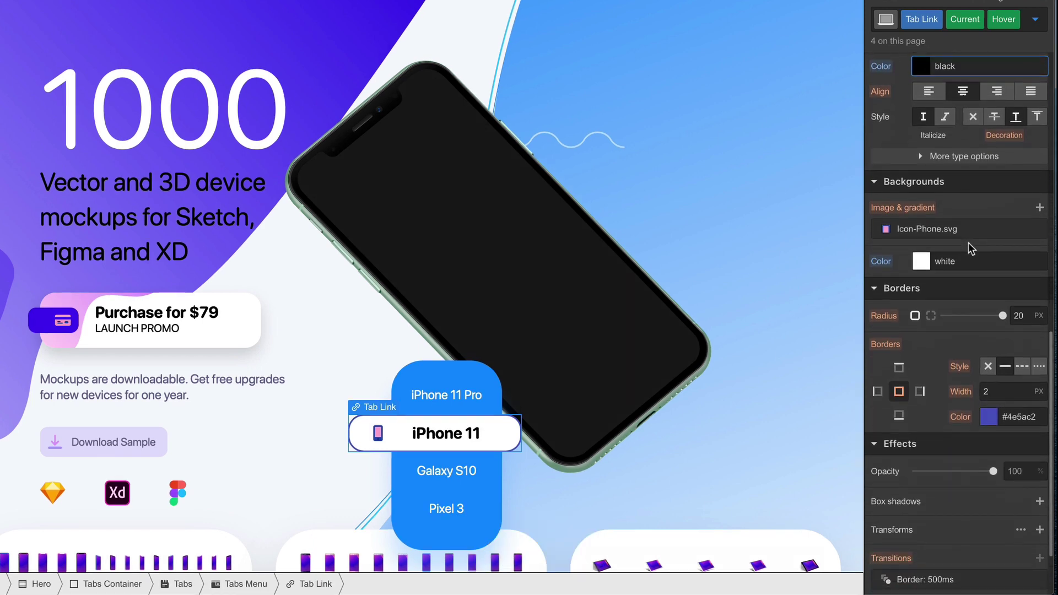
{"action": "left_click", "coordinate": [1020, 417]}
{"action": "key", "text": "BackSpace"}
{"action": "type", "text": "tran"}
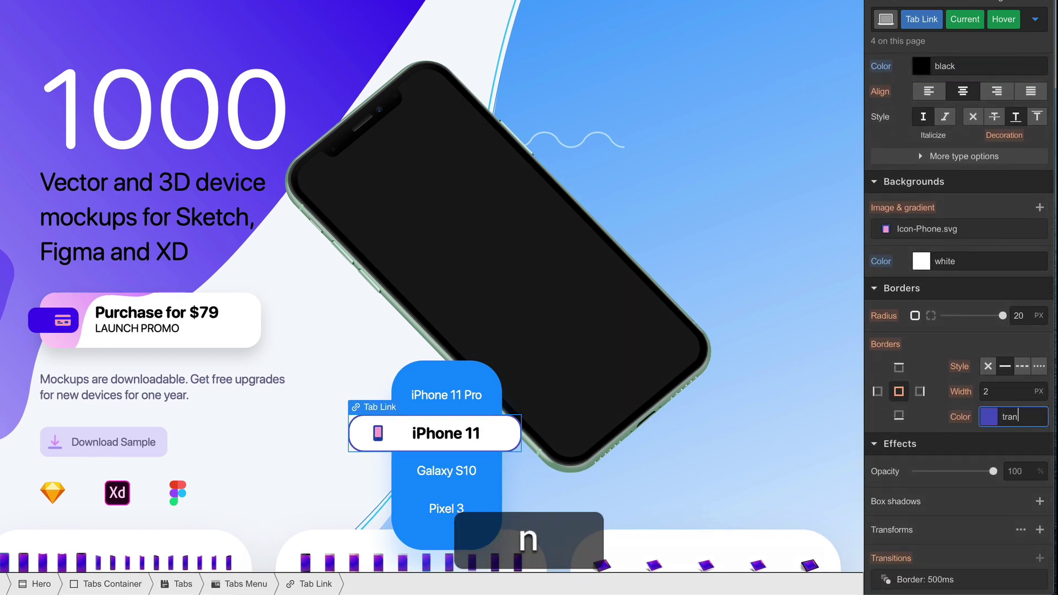
{"action": "type", "text": "spant"}
{"action": "key", "text": "Return"}
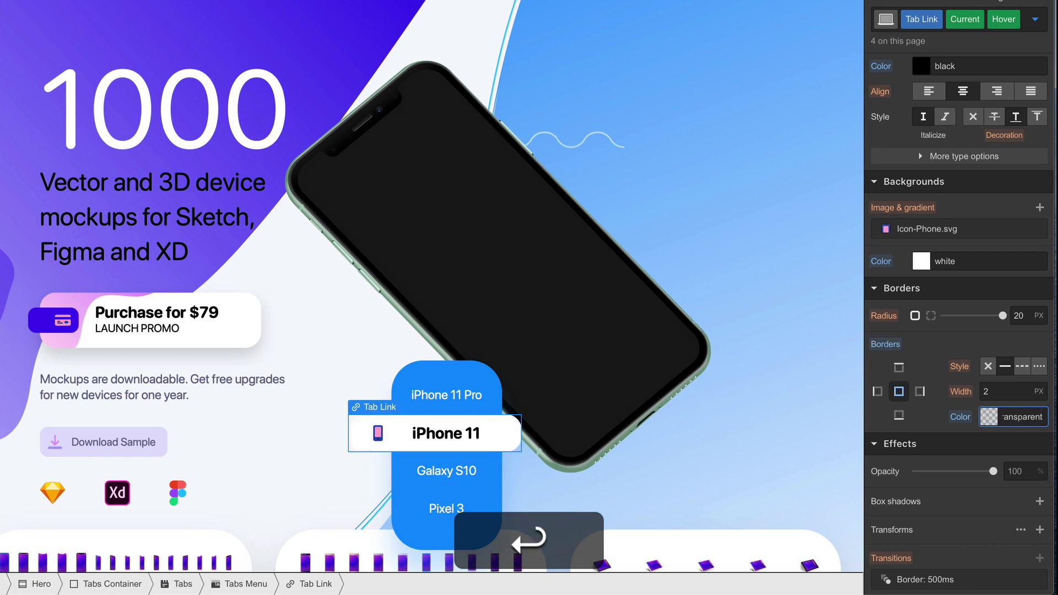
Step: Add an outside box shadow to the current tab link's hover state with angle 180 degrees, distance 10 px and blur 20 px
{"action": "scroll", "coordinate": [908, 408], "scroll_direction": "down", "scroll_amount": 3}
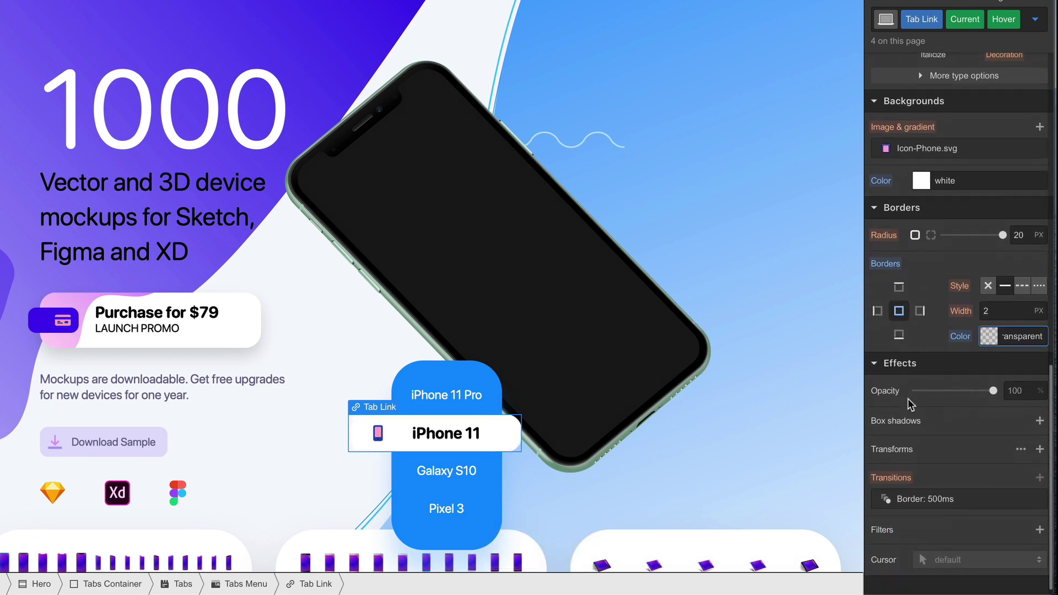
{"action": "left_click", "coordinate": [1041, 421]}
{"action": "left_click", "coordinate": [1019, 313]}
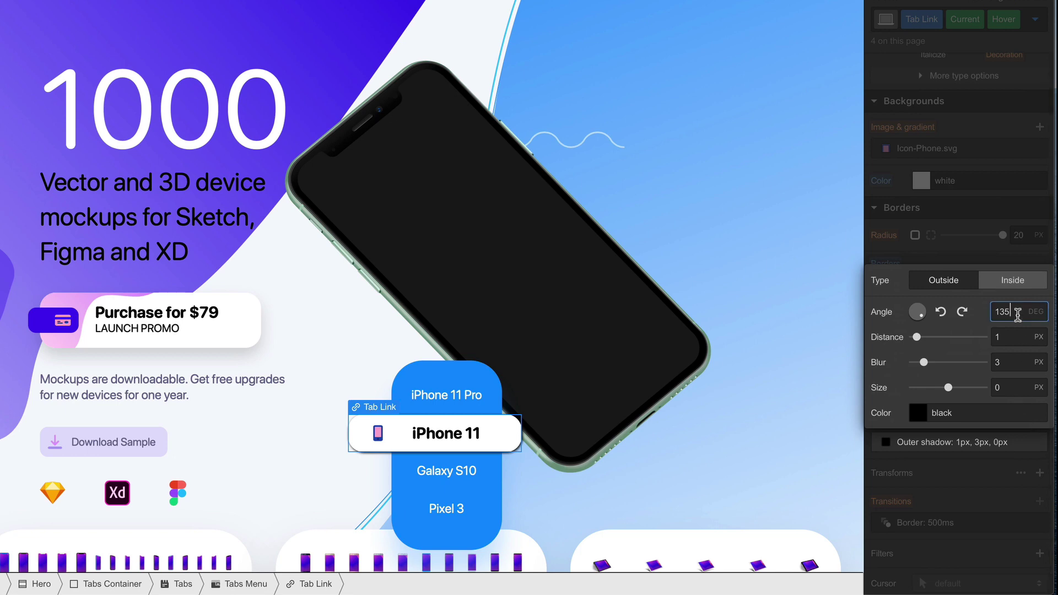
{"action": "type", "text": "180"}
{"action": "key", "text": "Return"}
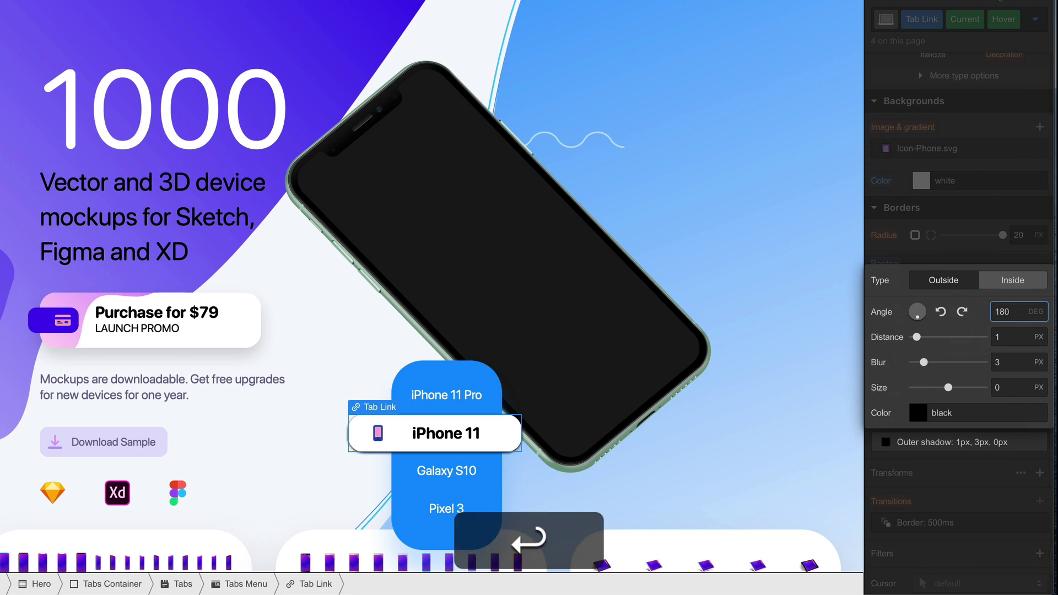
{"action": "left_click", "coordinate": [1013, 337]}
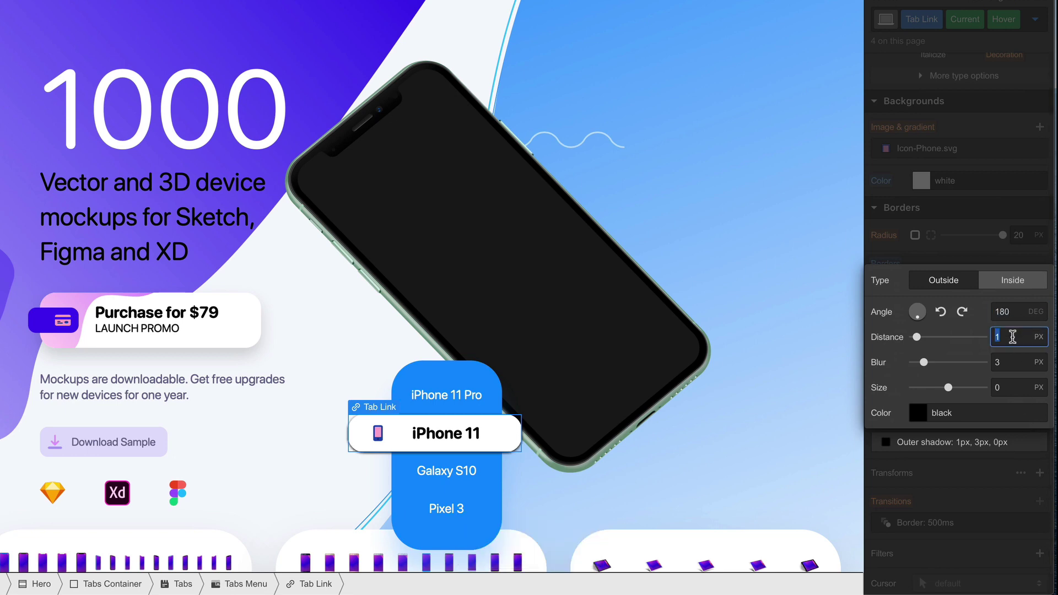
{"action": "type", "text": "10"}
{"action": "key", "text": "Tab"}
{"action": "type", "text": "20"}
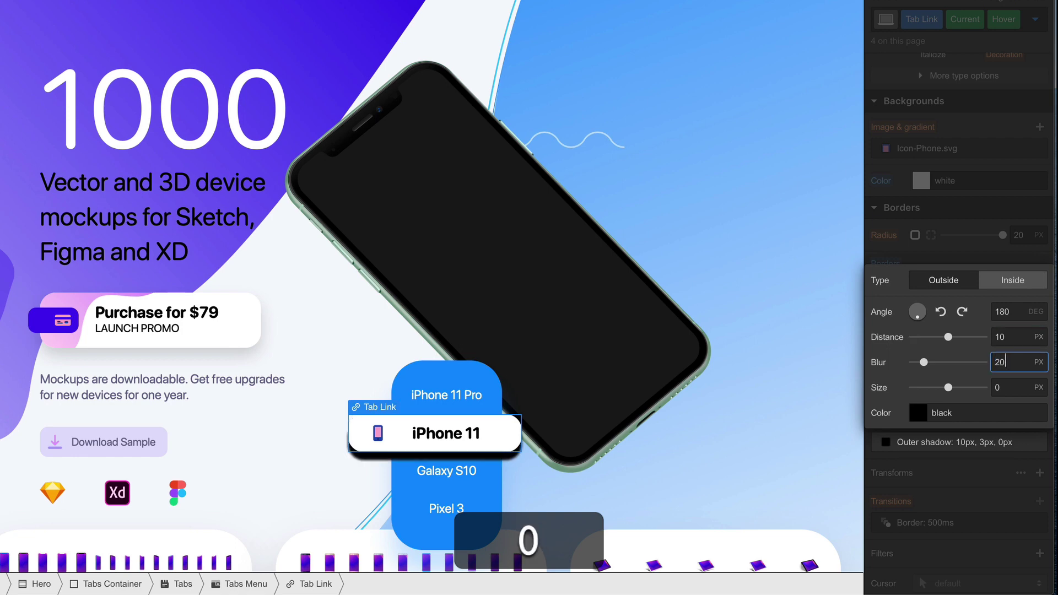
{"action": "key", "text": "Return"}
Step: Reduce the black shadow color's alpha to 15 and close the shadow settings
{"action": "left_click", "coordinate": [918, 413]}
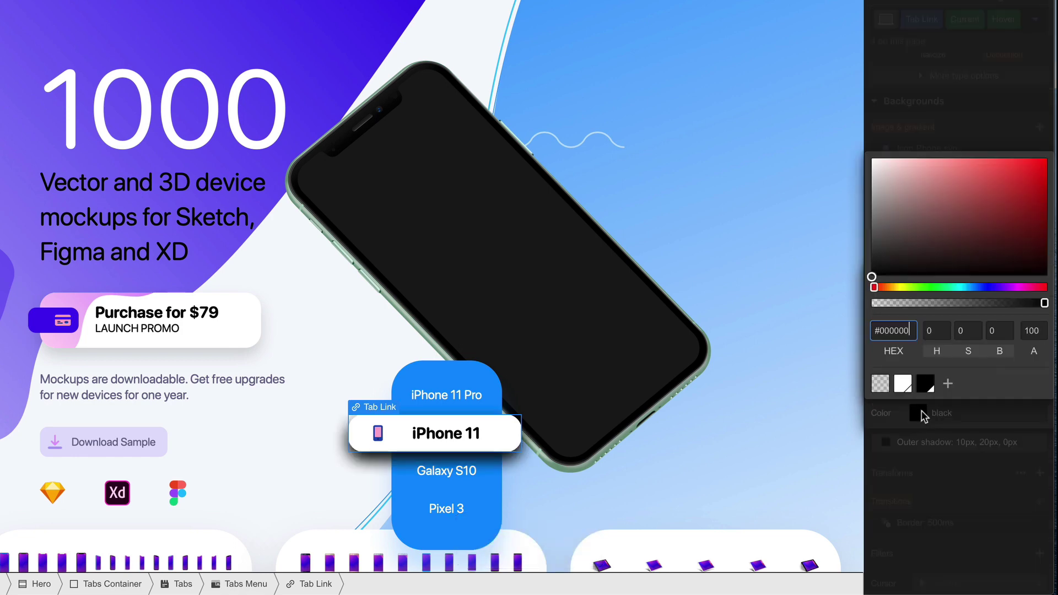
{"action": "left_click", "coordinate": [1025, 331]}
{"action": "type", "text": "15"}
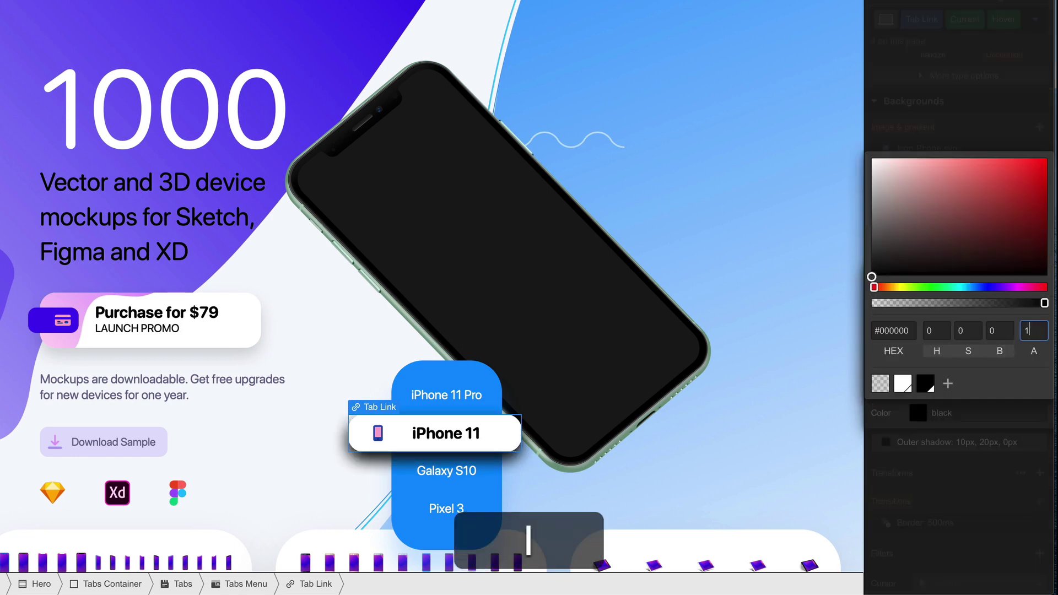
{"action": "key", "text": "Return"}
{"action": "scroll", "coordinate": [931, 143], "scroll_direction": "down", "scroll_amount": 1}
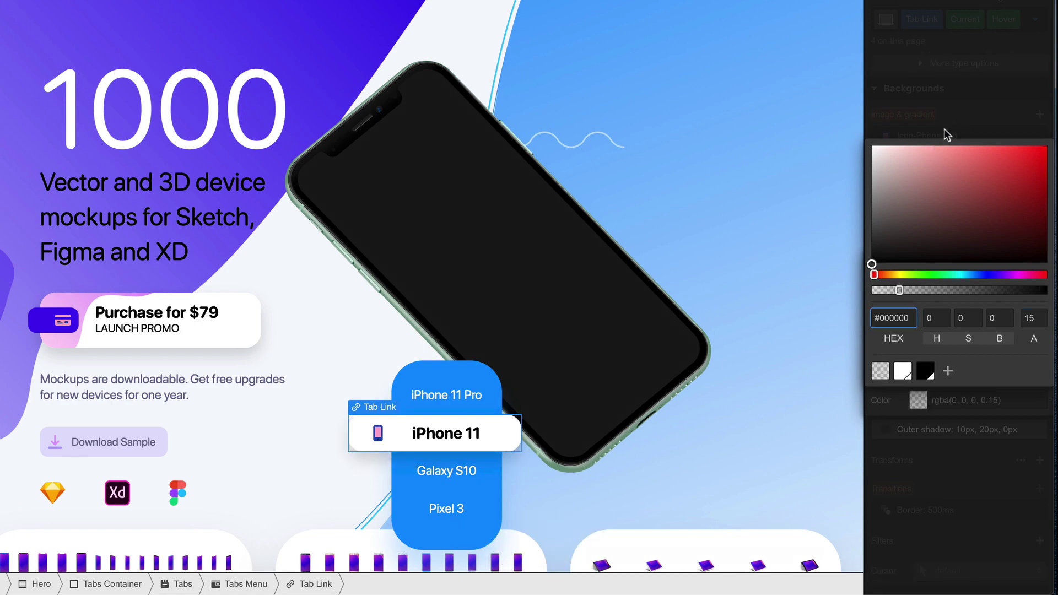
{"action": "left_click", "coordinate": [962, 120]}
{"action": "left_click", "coordinate": [979, 98]}
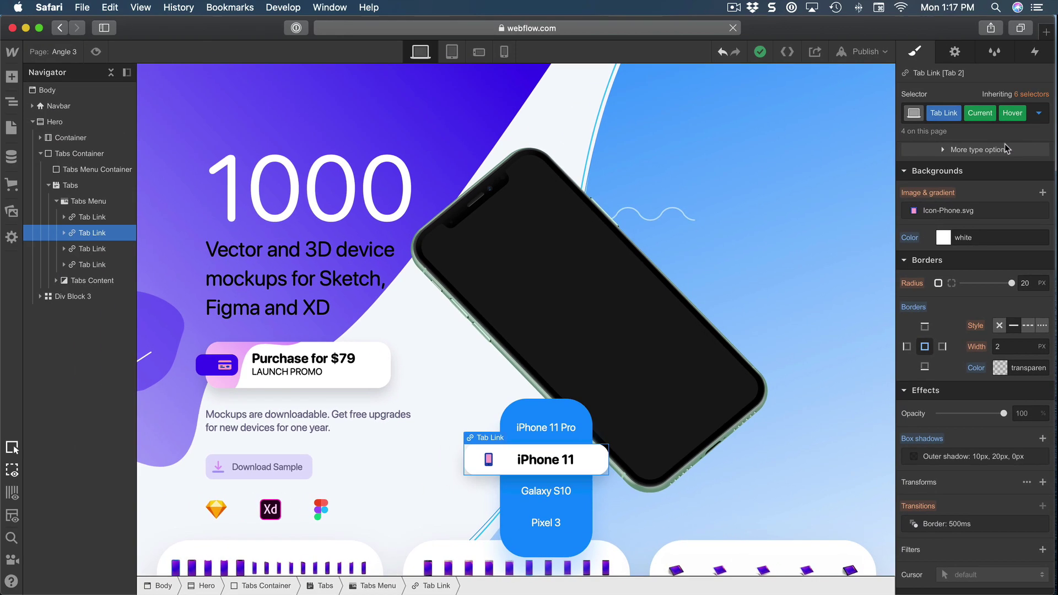
Step: Compare the second and third tab links' styles, preview the tab hover effects on the page, and return to the designer
{"action": "key", "text": "Down"}
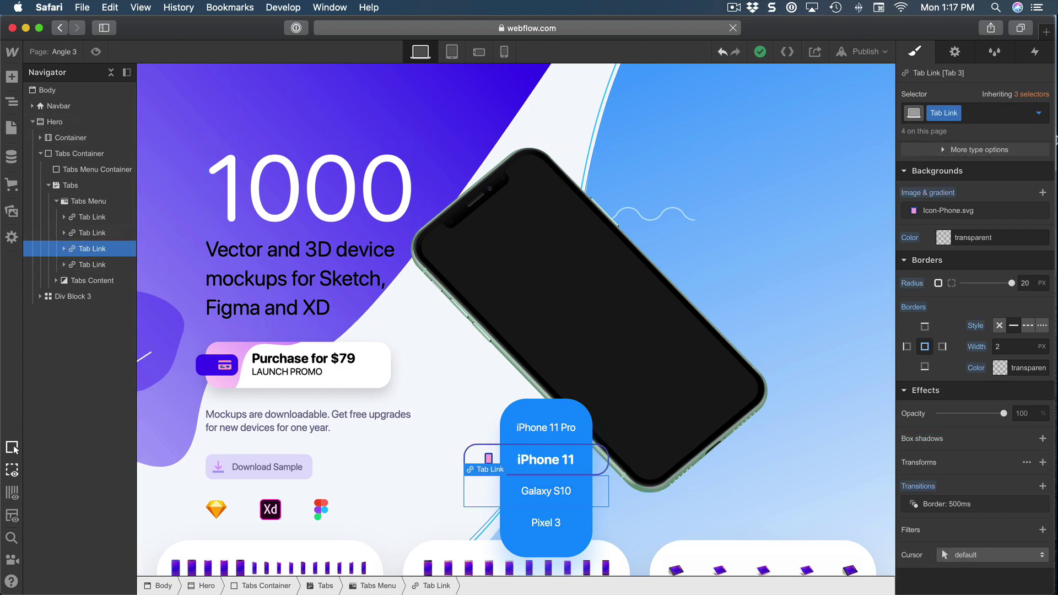
{"action": "left_click", "coordinate": [90, 233]}
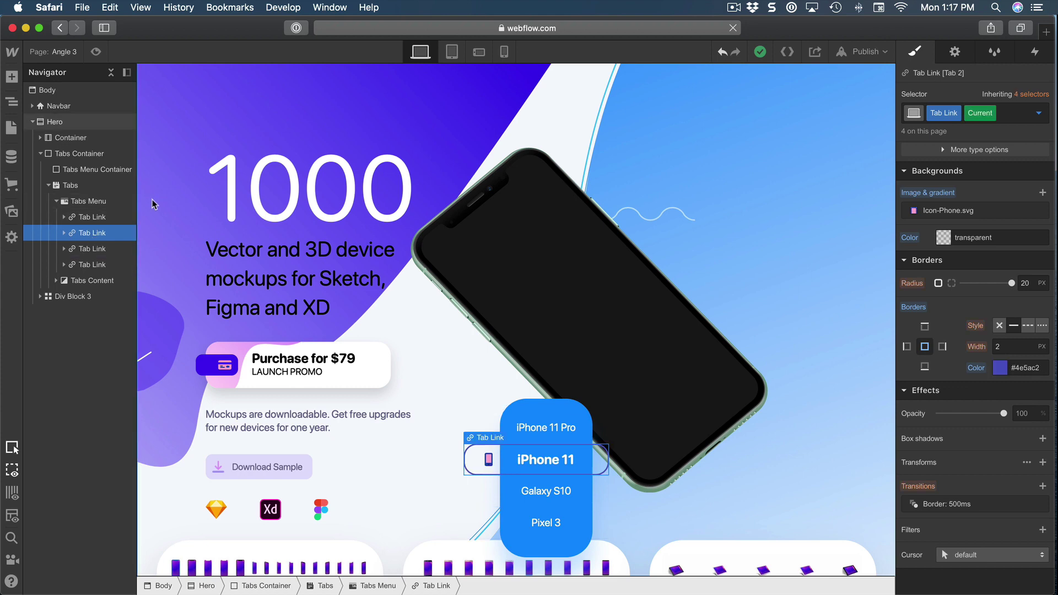
{"action": "left_click", "coordinate": [103, 255]}
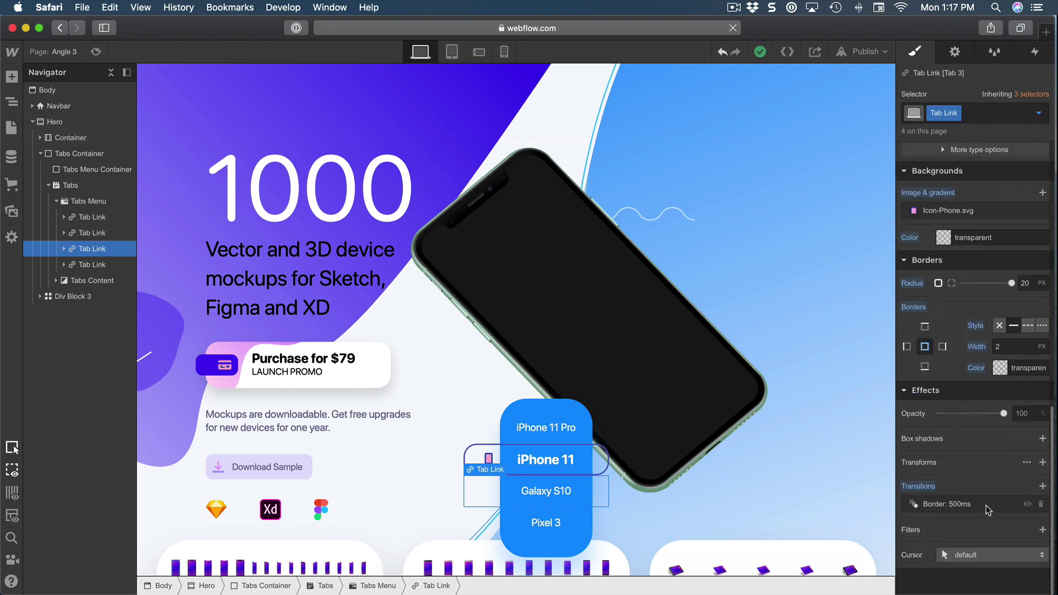
{"action": "left_click", "coordinate": [97, 52]}
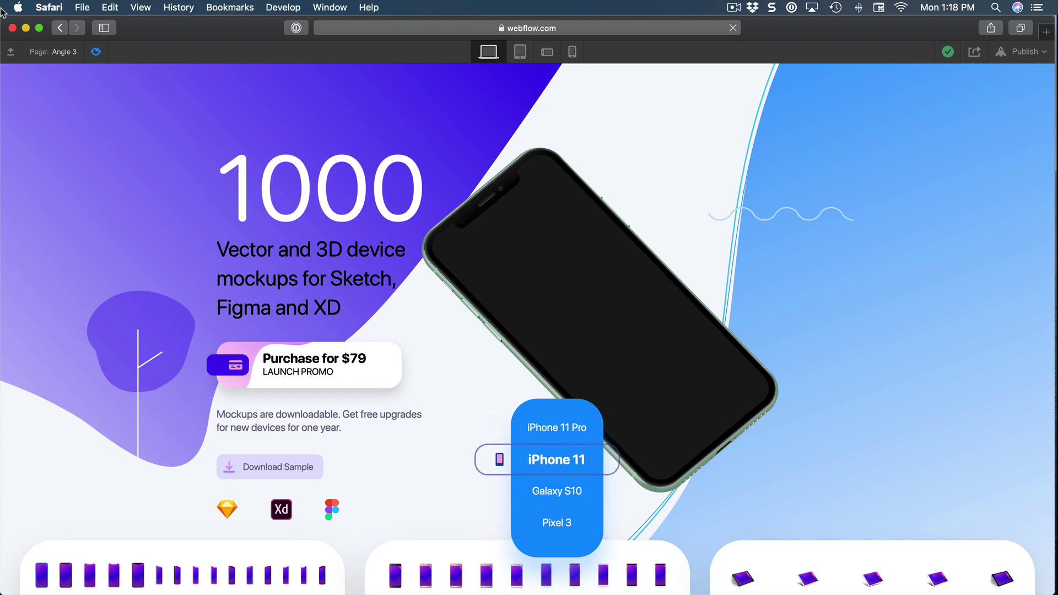
{"action": "left_click", "coordinate": [521, 490]}
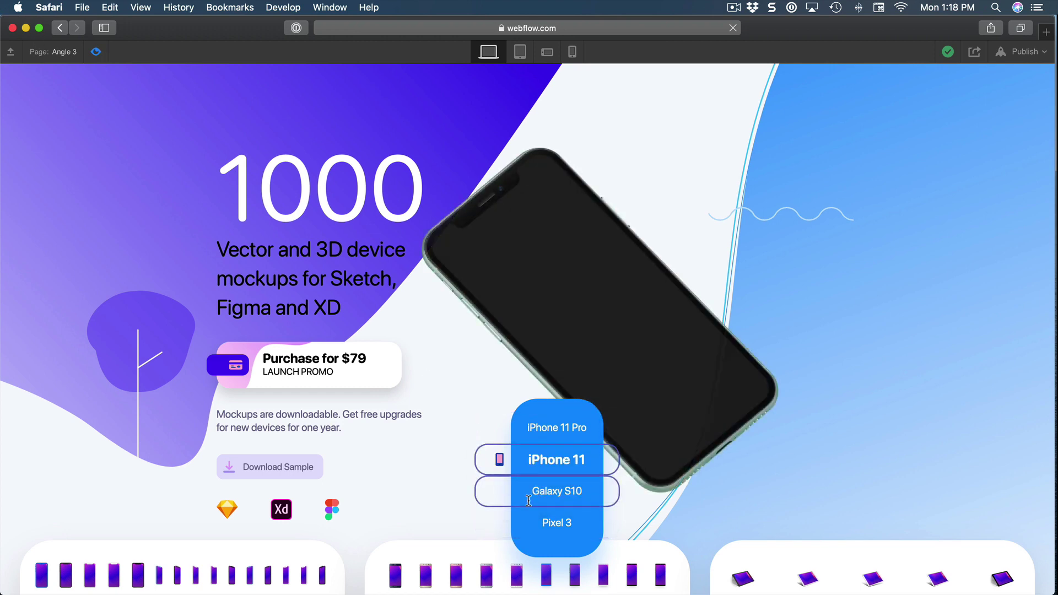
{"action": "left_click", "coordinate": [95, 52]}
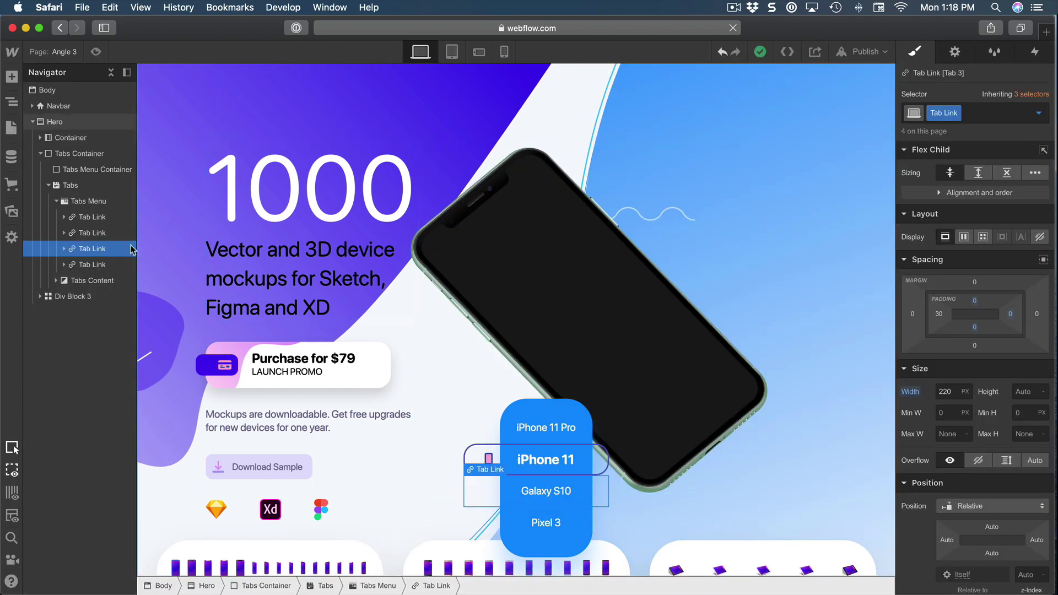
Step: Add a Font Size transition of 500 ms to the Tab Link class through the fourth tab link
{"action": "key", "text": "Down"}
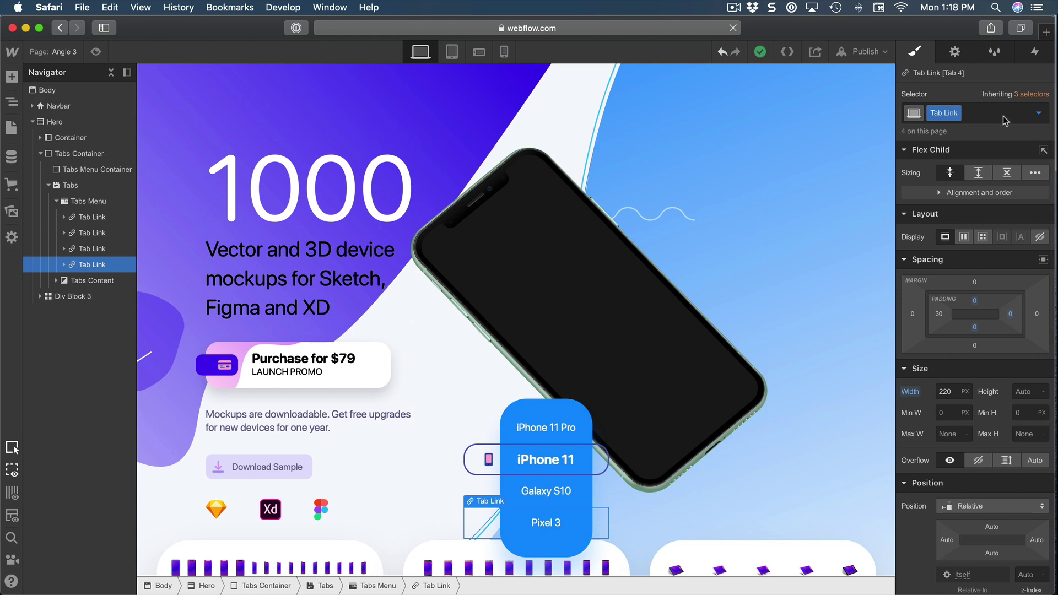
{"action": "scroll", "coordinate": [987, 188], "scroll_direction": "down", "scroll_amount": 10}
{"action": "left_click", "coordinate": [1044, 487]}
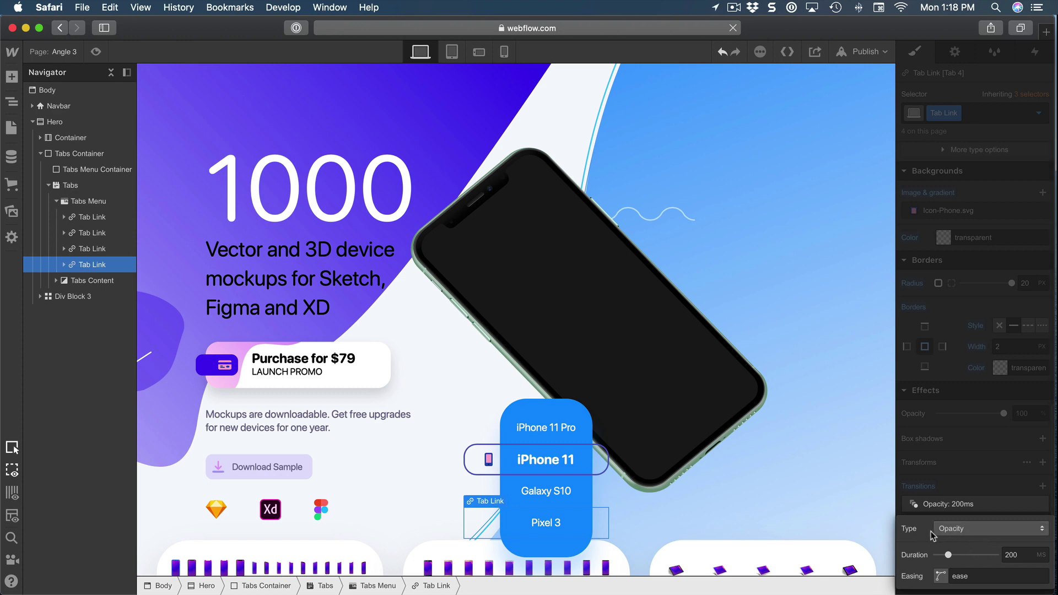
{"action": "left_click", "coordinate": [966, 533]}
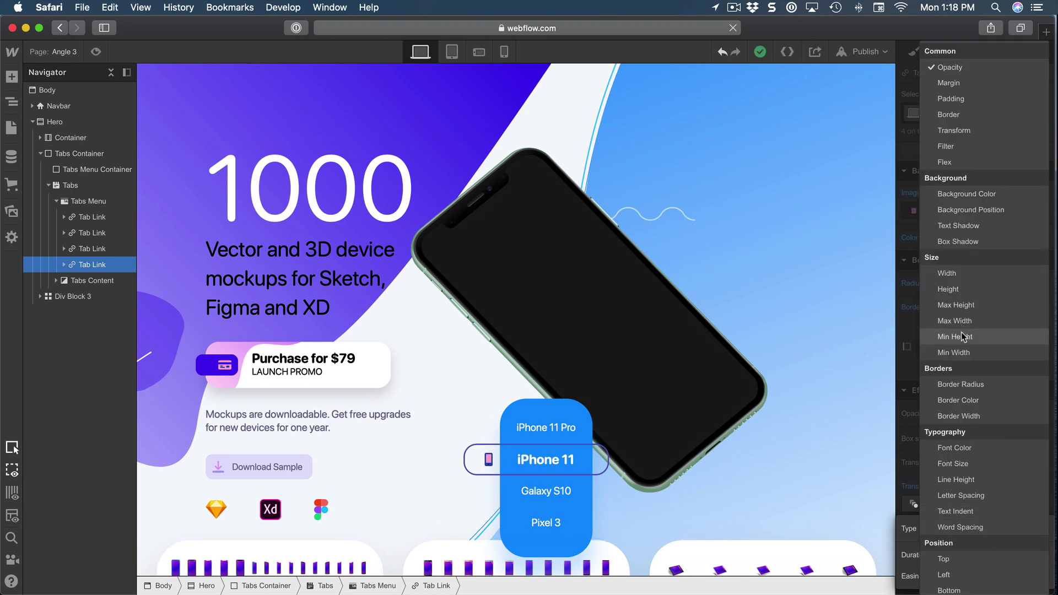
{"action": "left_click", "coordinate": [963, 337]}
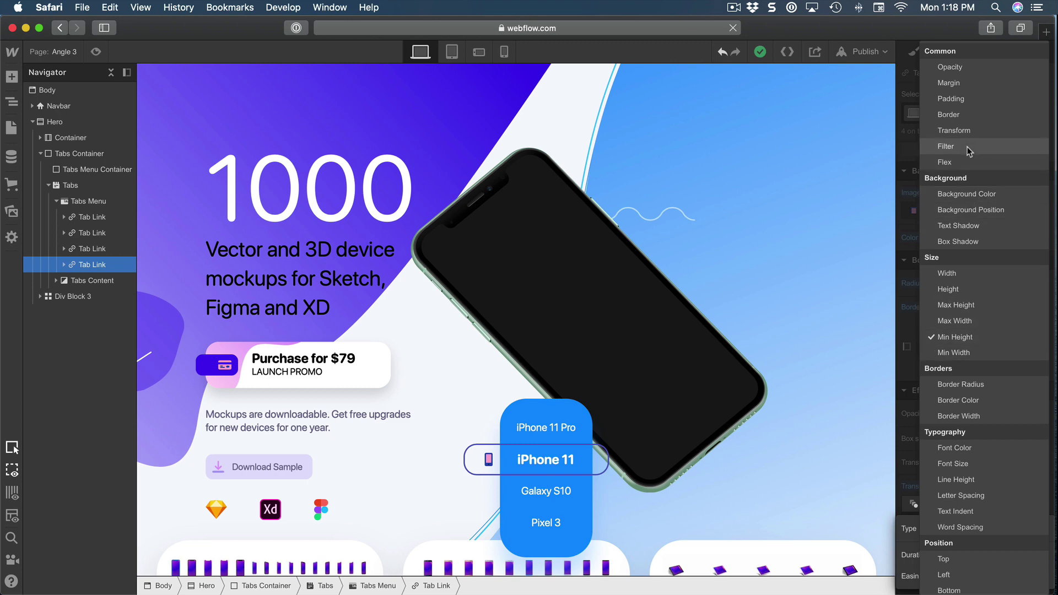
{"action": "left_click", "coordinate": [969, 465]}
{"action": "left_click", "coordinate": [1014, 555]}
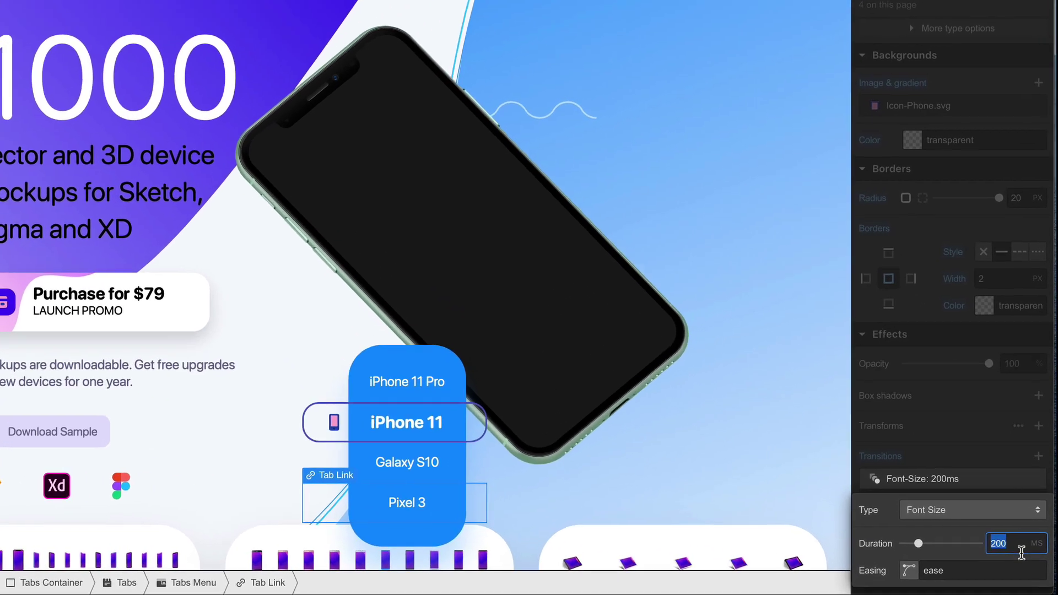
{"action": "type", "text": "500"}
{"action": "key", "text": "Return"}
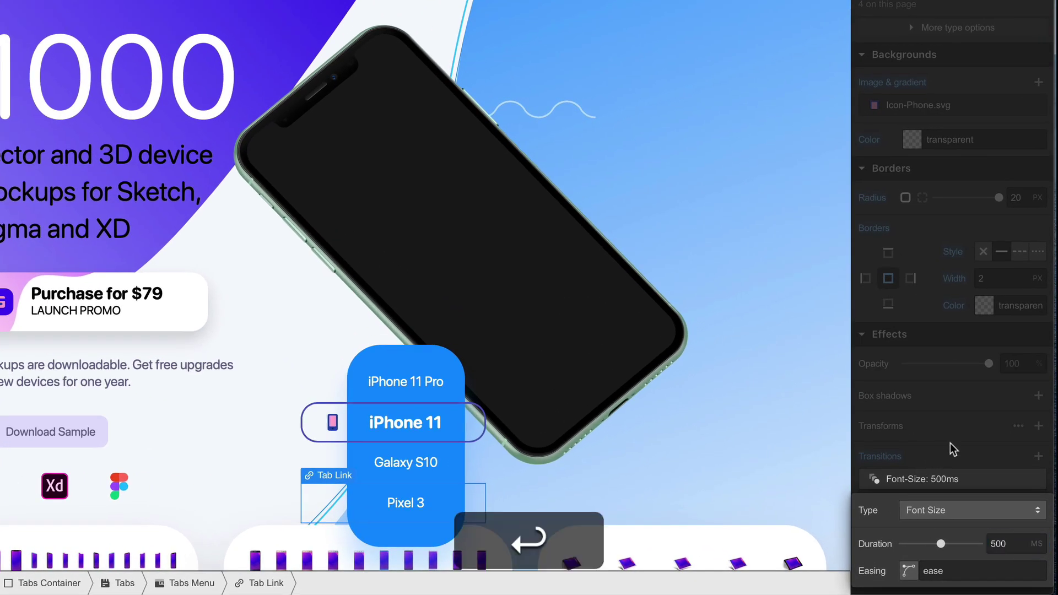
{"action": "left_click", "coordinate": [952, 450]}
Step: Add a Background Color transition of 500 ms to the Tab Link class
{"action": "left_click", "coordinate": [1038, 456]}
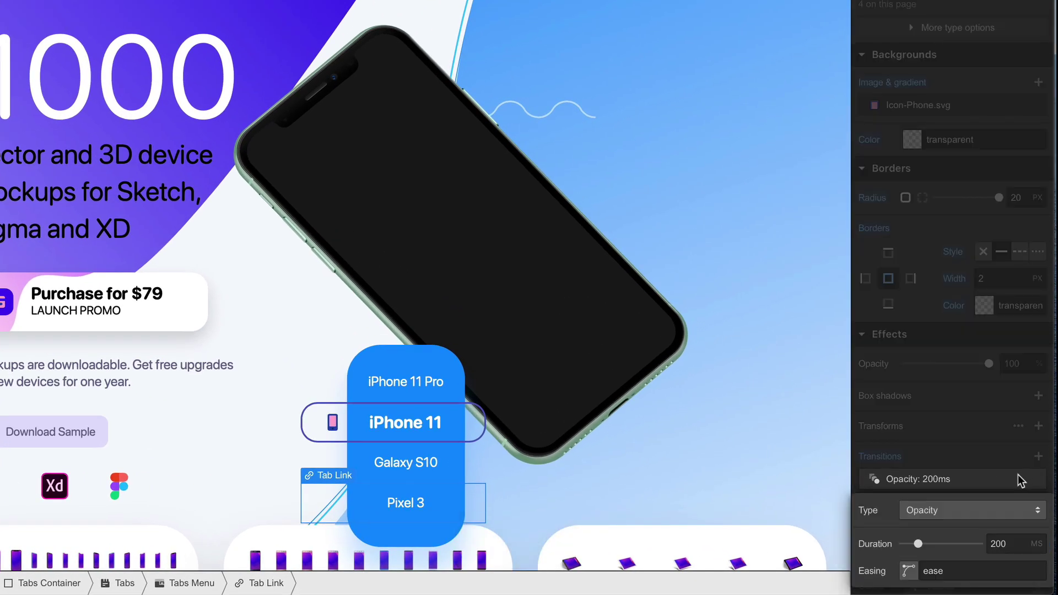
{"action": "left_click", "coordinate": [951, 513]}
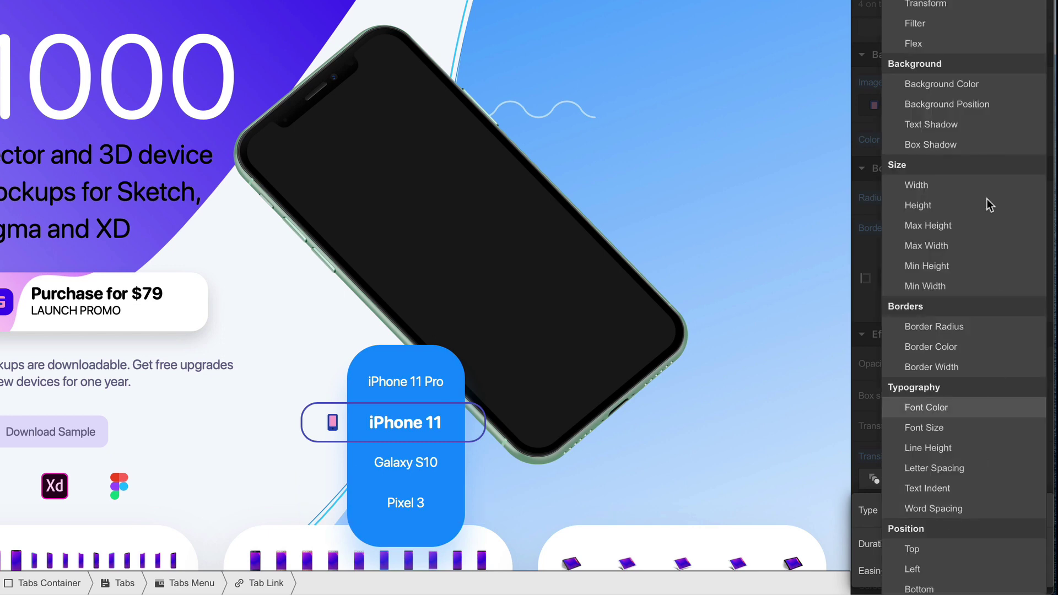
{"action": "left_click", "coordinate": [955, 84]}
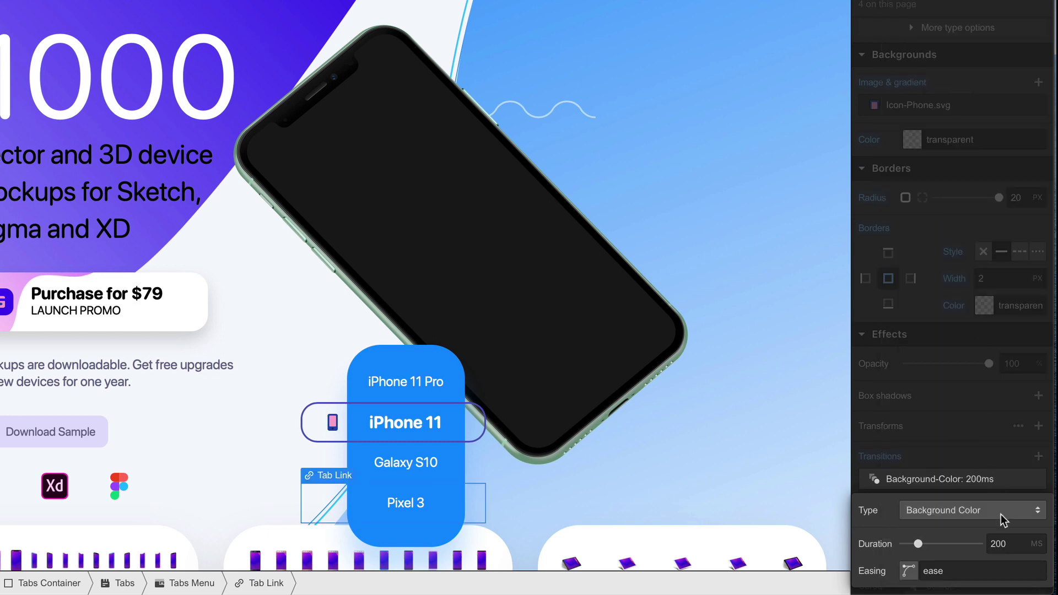
{"action": "left_click", "coordinate": [1027, 544]}
{"action": "type", "text": "500"}
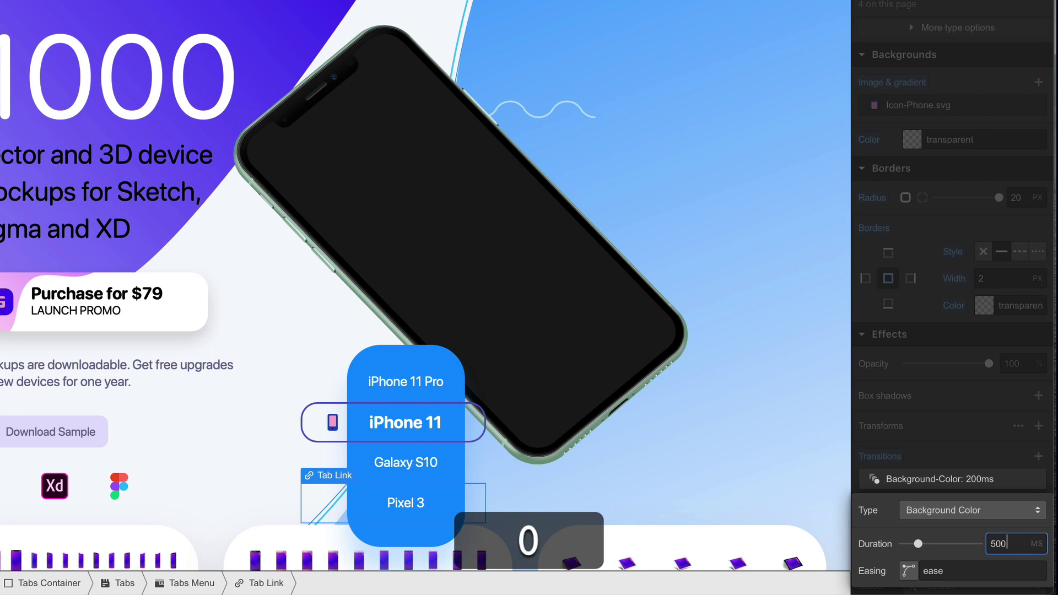
{"action": "key", "text": "Return"}
{"action": "left_click", "coordinate": [985, 457]}
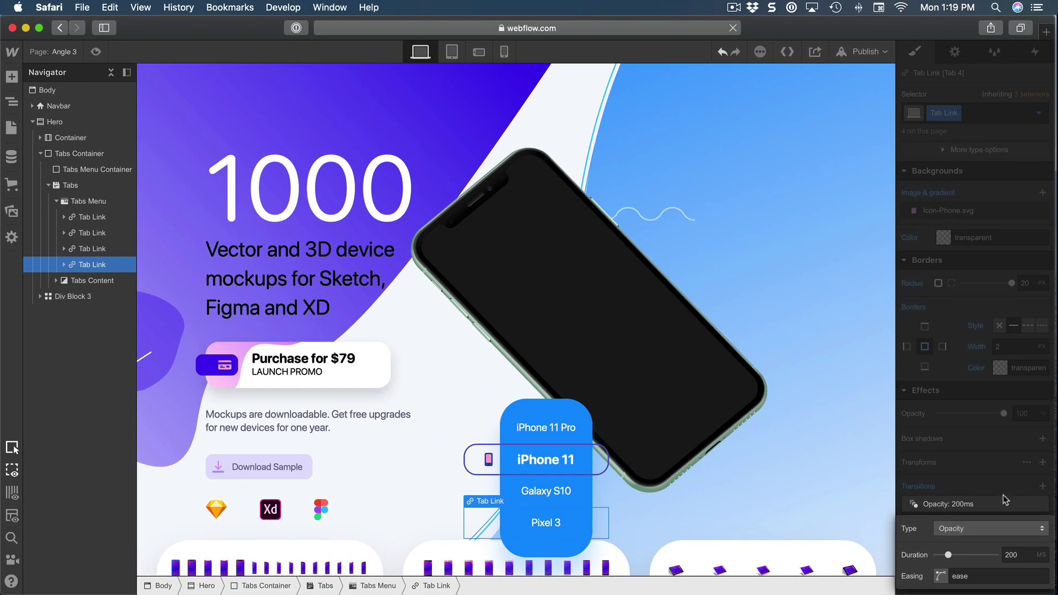
Step: Add a Box Shadow transition to the Tab Link class and set its duration to 500 ms
{"action": "left_click", "coordinate": [999, 529]}
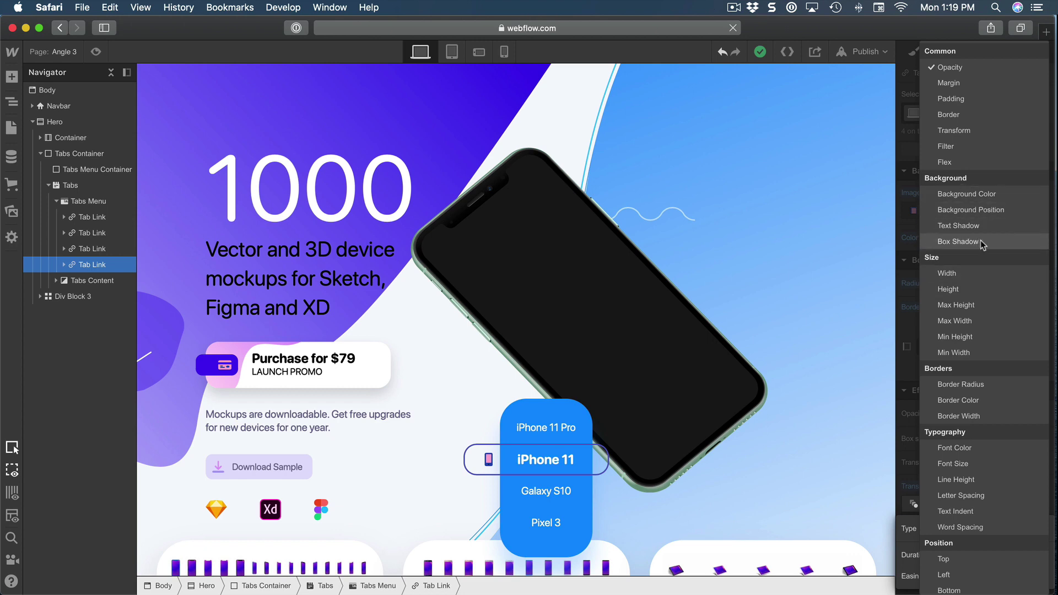
{"action": "left_click", "coordinate": [983, 245]}
{"action": "left_click", "coordinate": [1011, 467]}
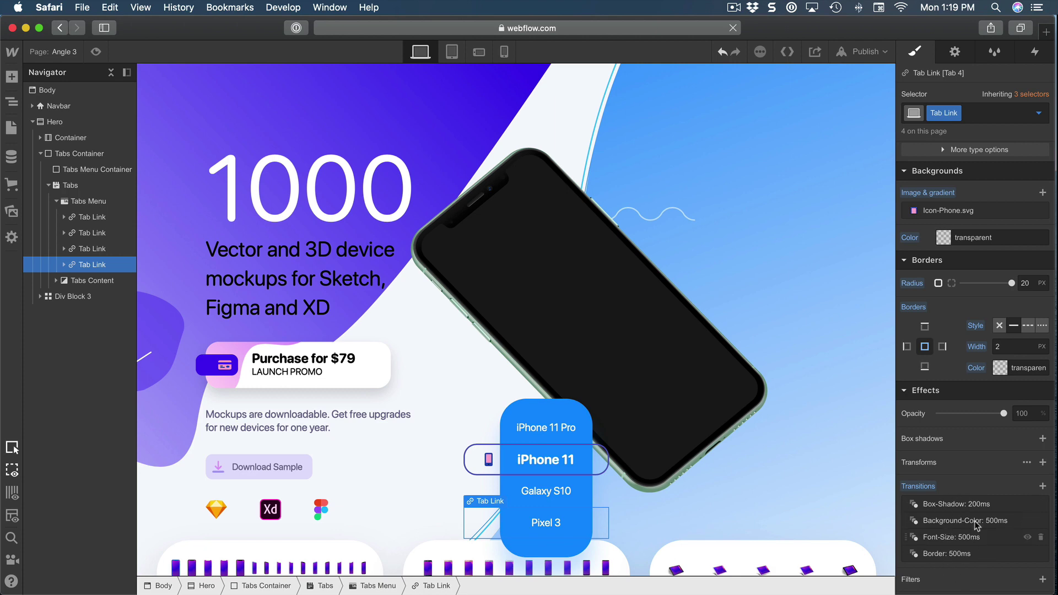
{"action": "left_click", "coordinate": [985, 504]}
{"action": "left_click", "coordinate": [1010, 552]}
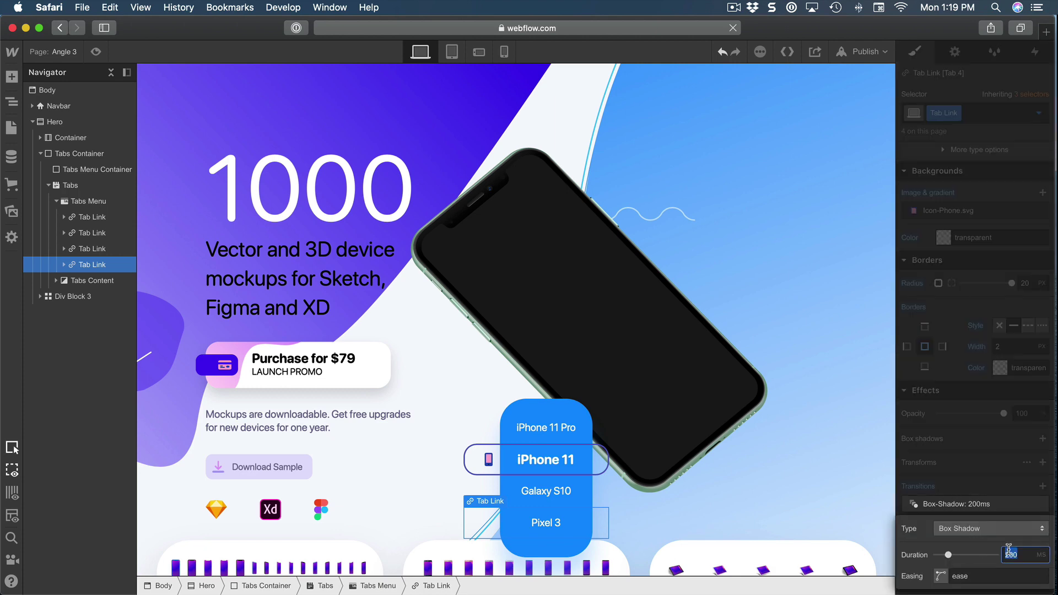
{"action": "type", "text": "500"}
{"action": "key", "text": "Return"}
{"action": "left_click", "coordinate": [982, 471]}
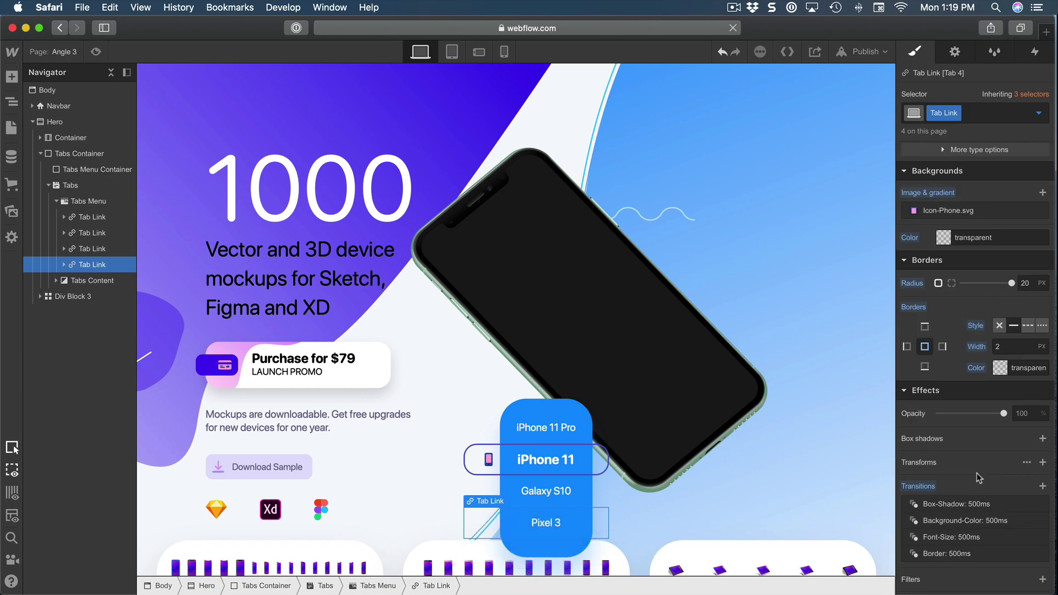
Step: Preview the page, switch through the iPhone 11 Pro, iPhone 11, Galaxy S10 and Pixel 3 tabs to check the transitions, and return to the designer
{"action": "left_click", "coordinate": [96, 51]}
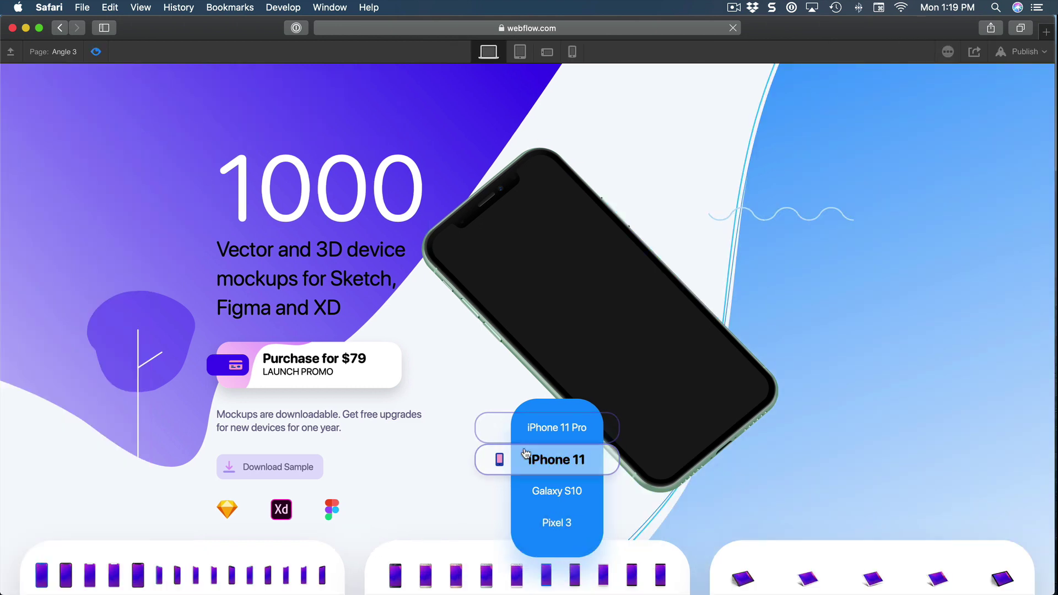
{"action": "left_click", "coordinate": [524, 429]}
{"action": "left_click", "coordinate": [541, 458]}
{"action": "left_click", "coordinate": [539, 501]}
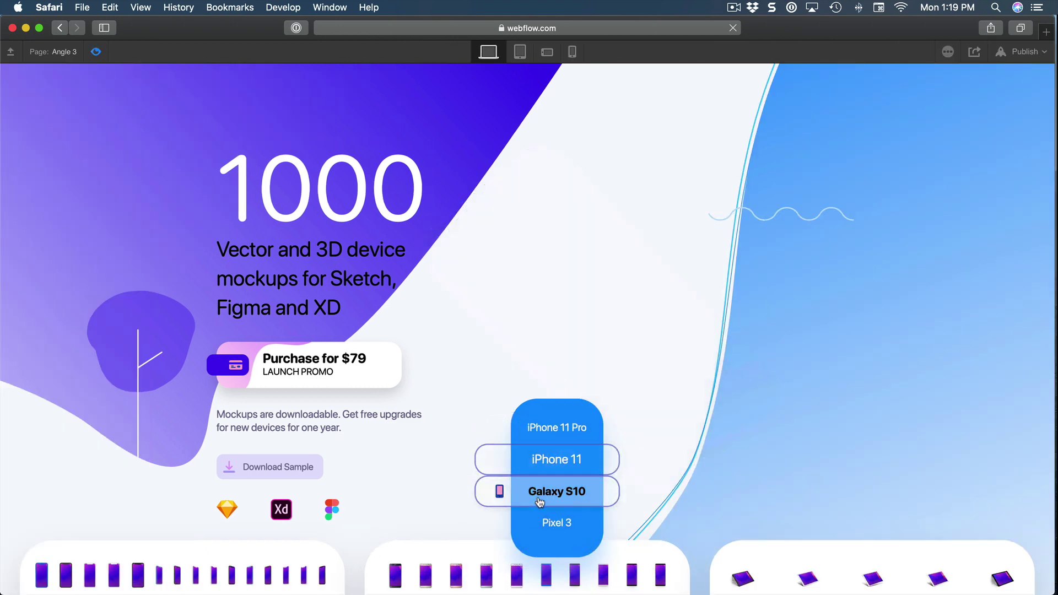
{"action": "left_click", "coordinate": [542, 523]}
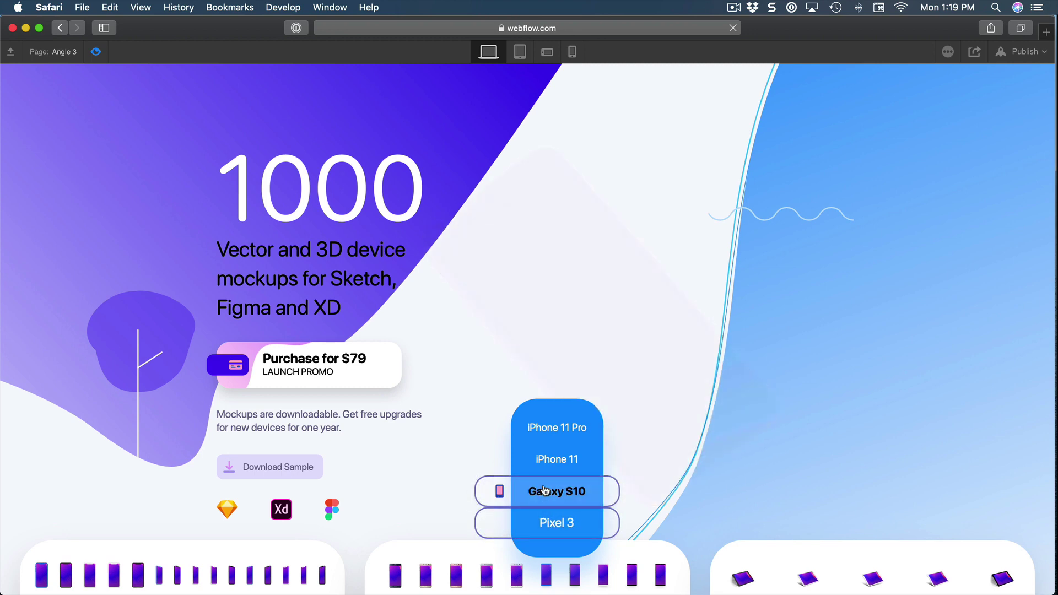
{"action": "left_click", "coordinate": [585, 458]}
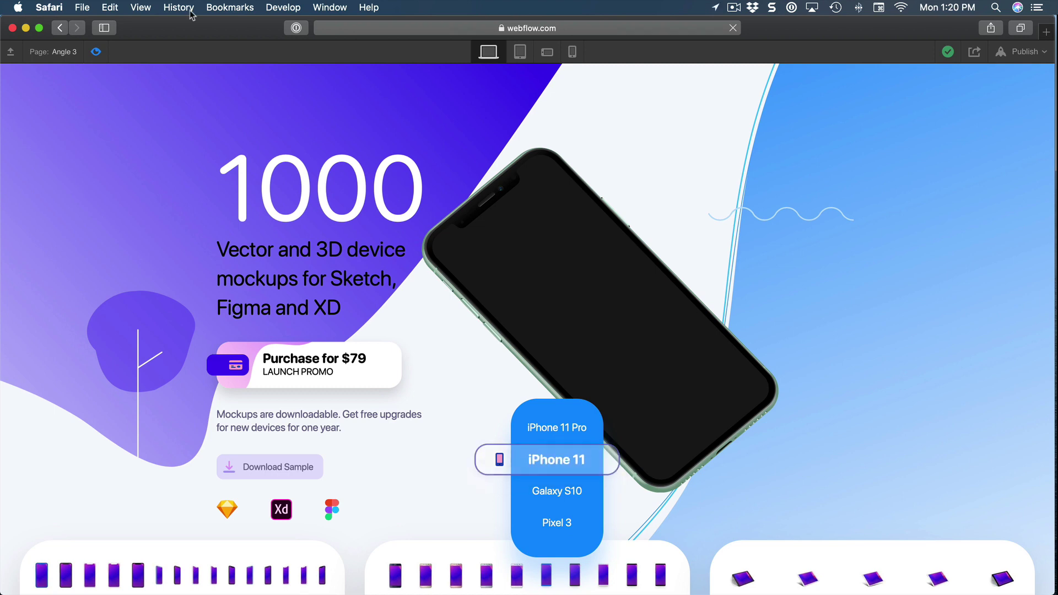
{"action": "key", "text": "super+shift+p"}
Step: Add a Font Color transition of 500 ms to the Tab Link class
{"action": "scroll", "coordinate": [1025, 456], "scroll_direction": "down", "scroll_amount": 10}
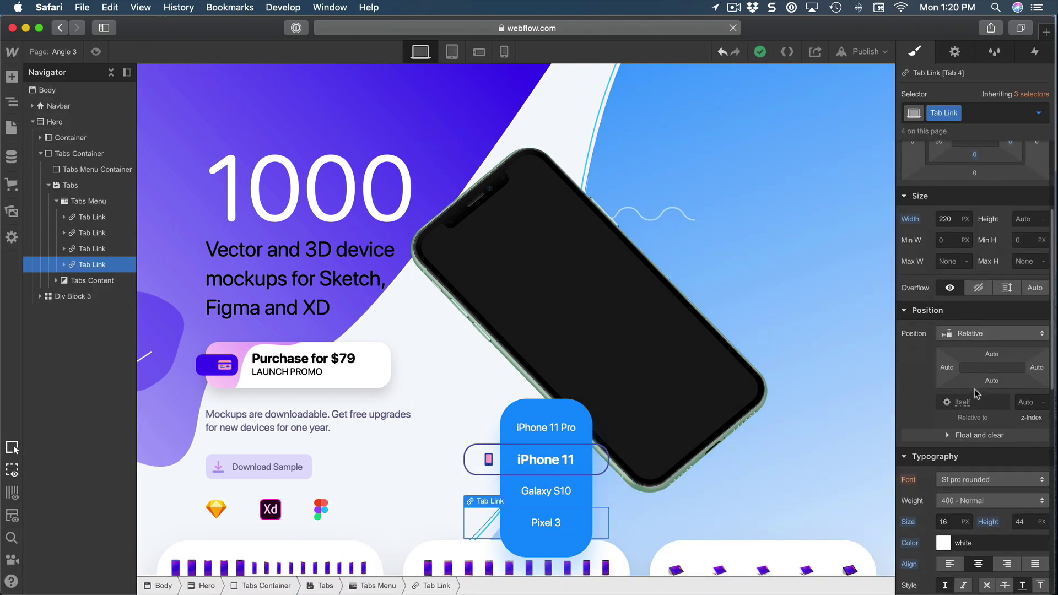
{"action": "scroll", "coordinate": [1025, 455], "scroll_direction": "down", "scroll_amount": 5}
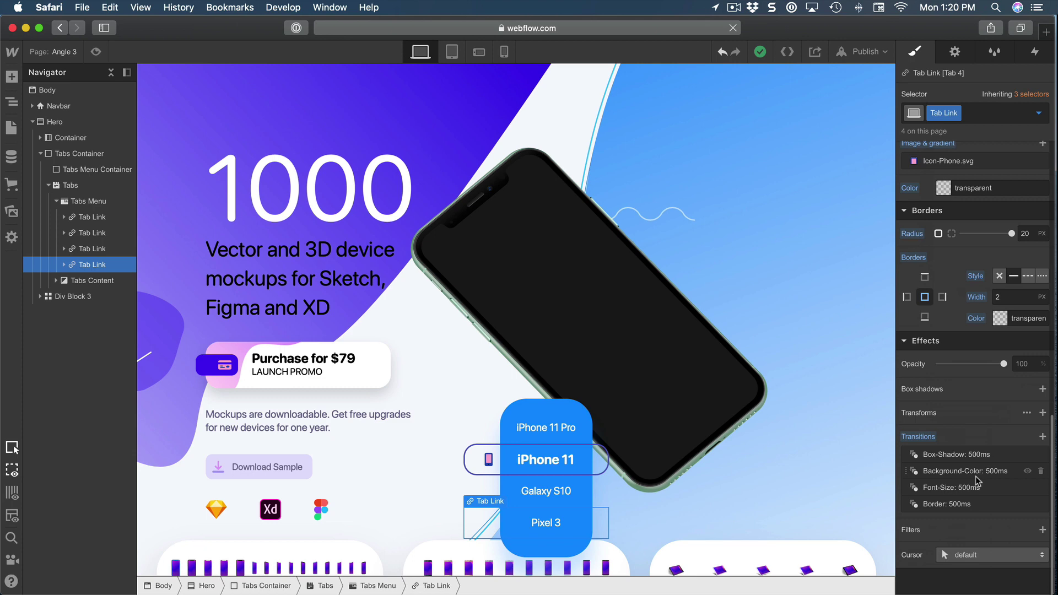
{"action": "left_click", "coordinate": [1044, 438]}
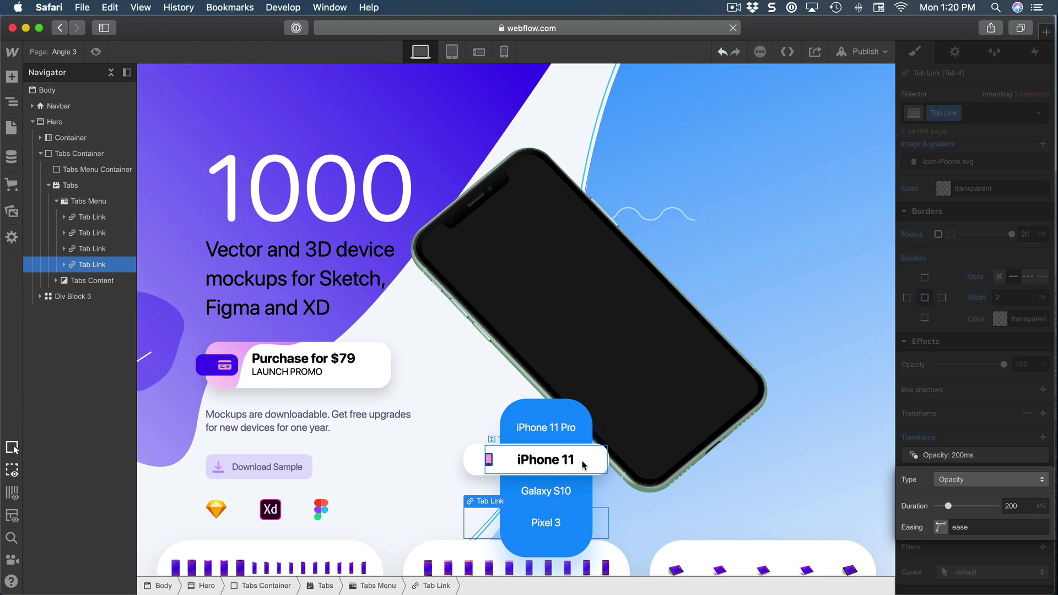
{"action": "left_click", "coordinate": [991, 479]}
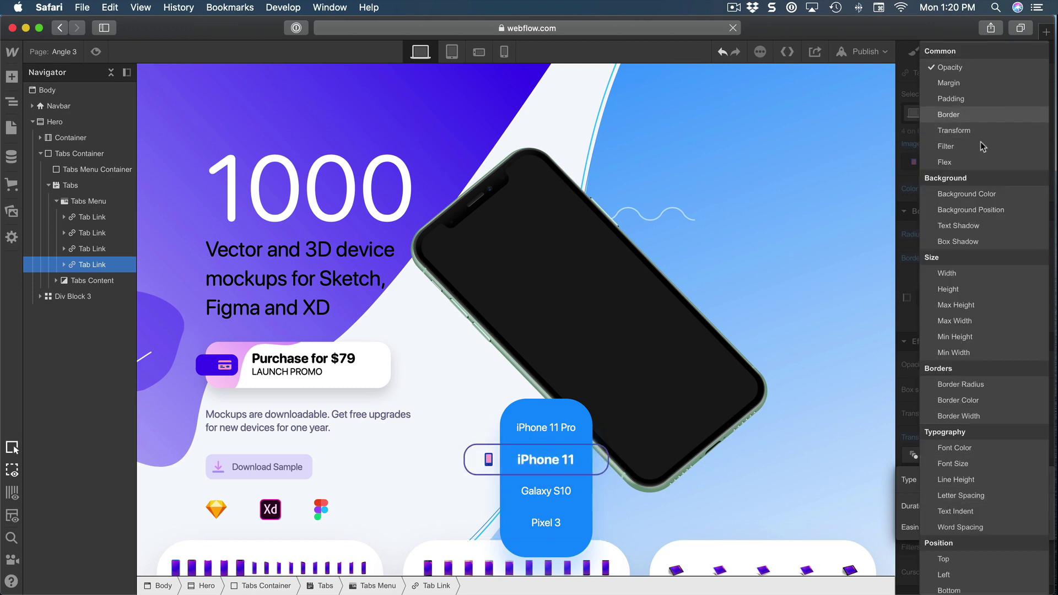
{"action": "left_click", "coordinate": [959, 448]}
{"action": "left_click", "coordinate": [1026, 507]}
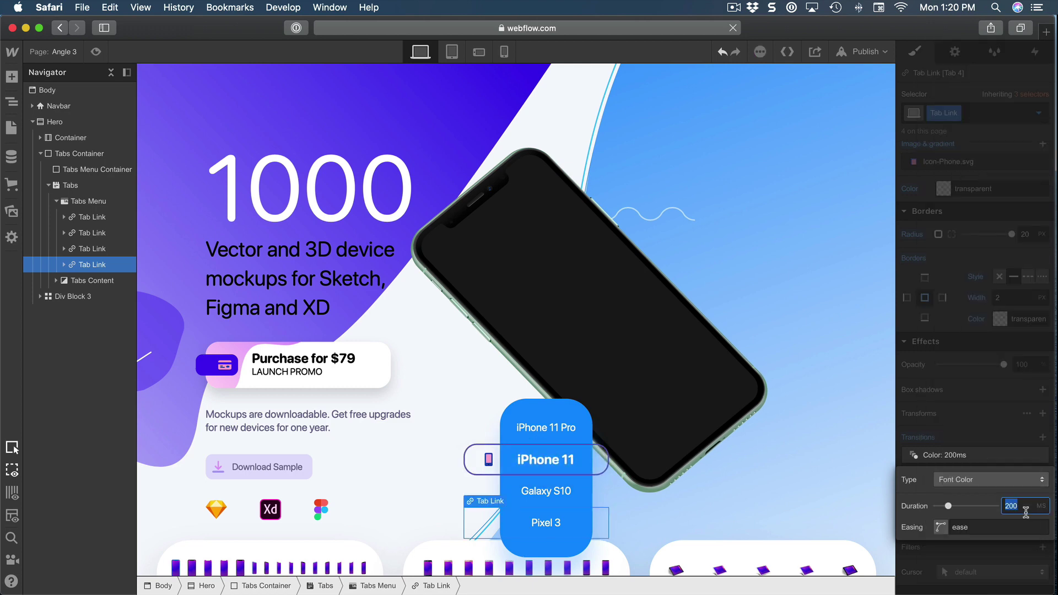
{"action": "type", "text": "500"}
{"action": "key", "text": "Return"}
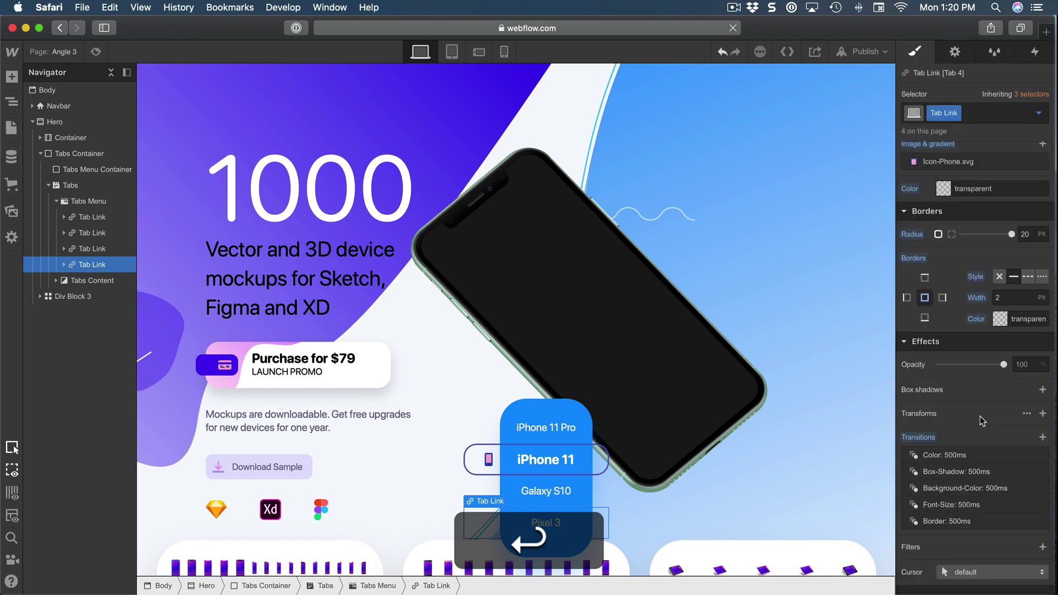
Step: Add a Background Position transition of 500 ms to the Tab Link class
{"action": "left_click", "coordinate": [1043, 438]}
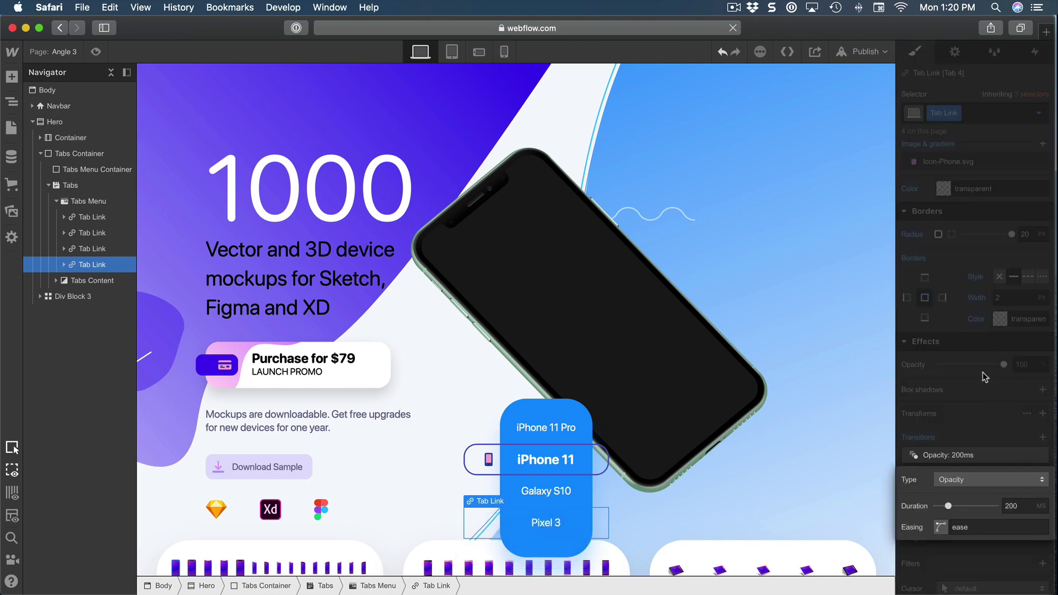
{"action": "left_click", "coordinate": [974, 484]}
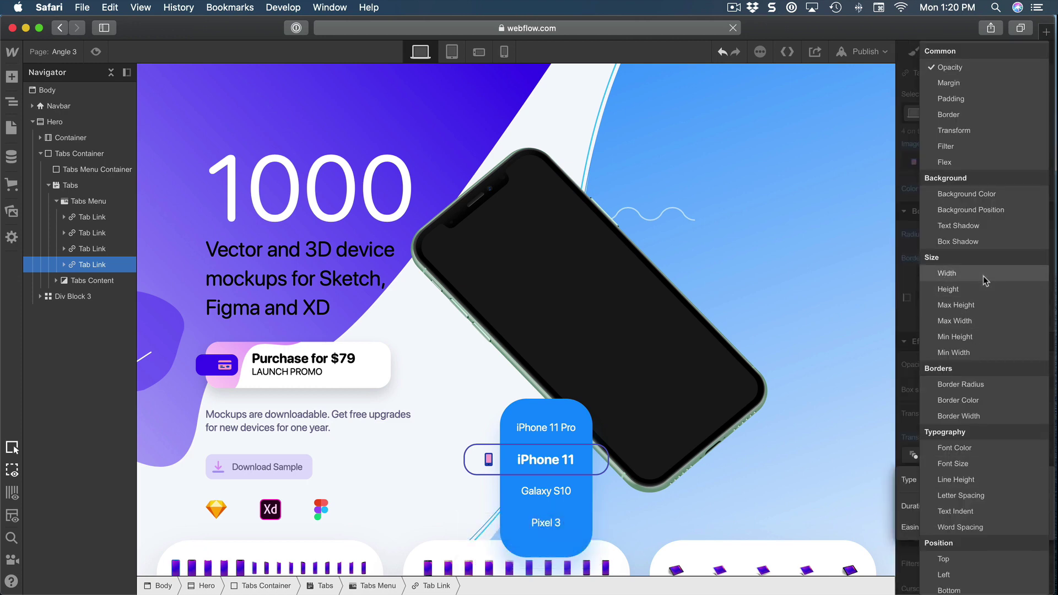
{"action": "left_click", "coordinate": [976, 210]}
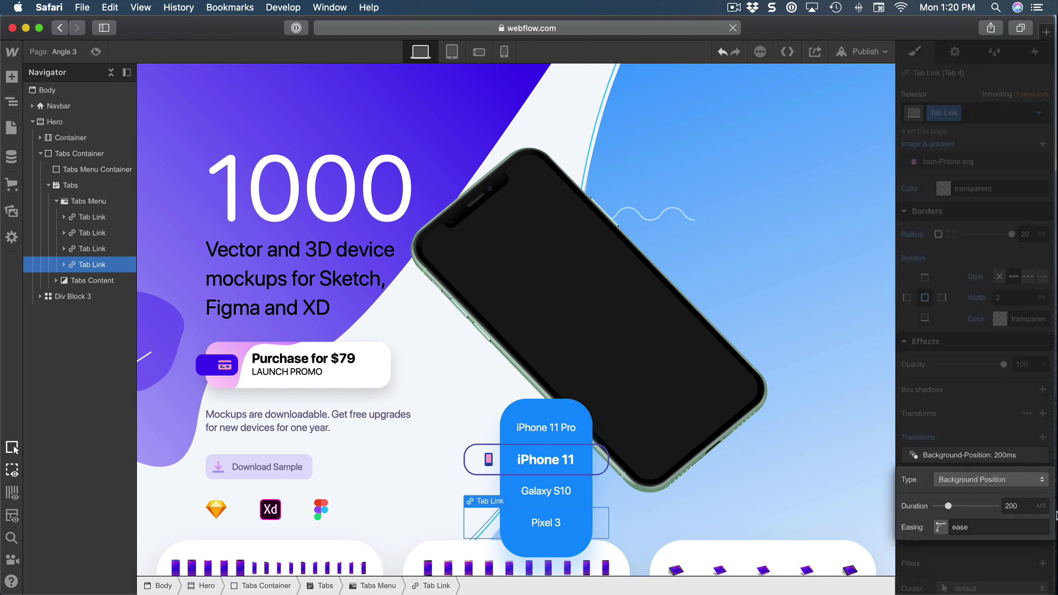
{"action": "left_click", "coordinate": [1016, 504]}
{"action": "type", "text": "500"}
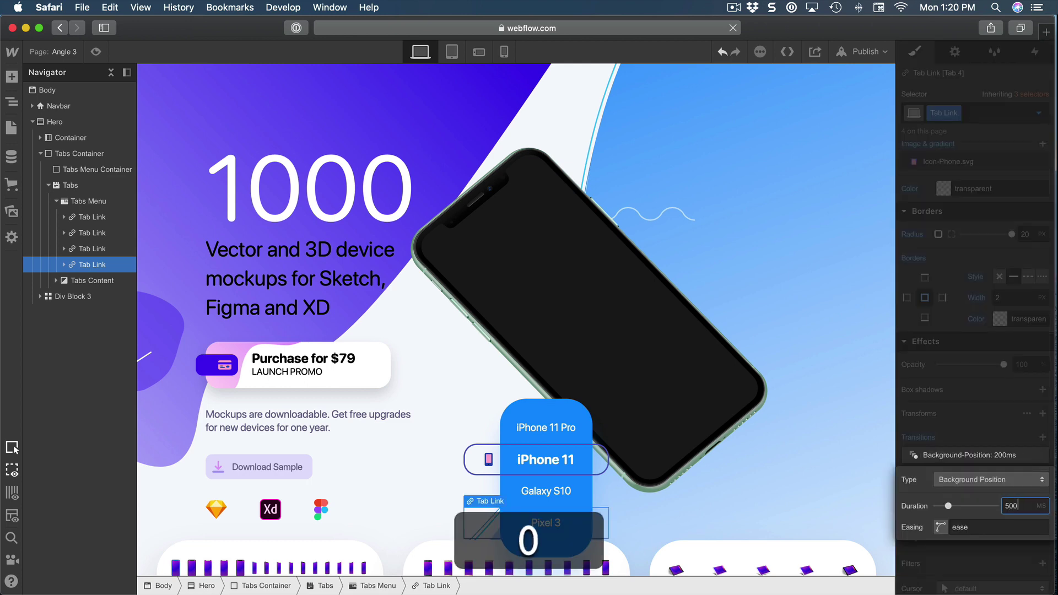
{"action": "key", "text": "Return"}
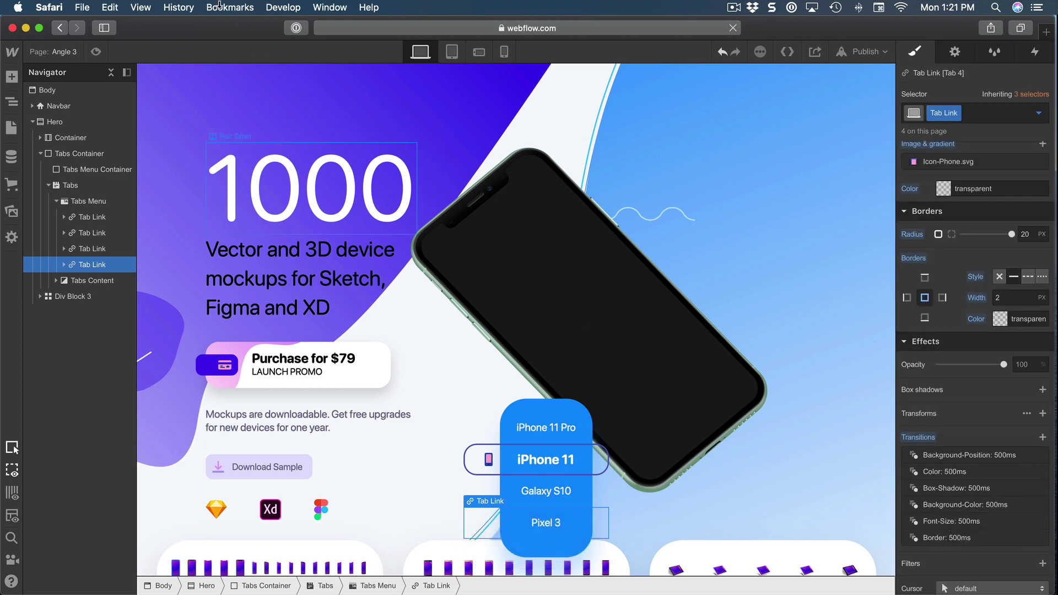
Step: Preview the page again, test the Galaxy S10, iPhone 11 and iPhone 11 Pro tab animations, and return to the designer
{"action": "left_click", "coordinate": [96, 51]}
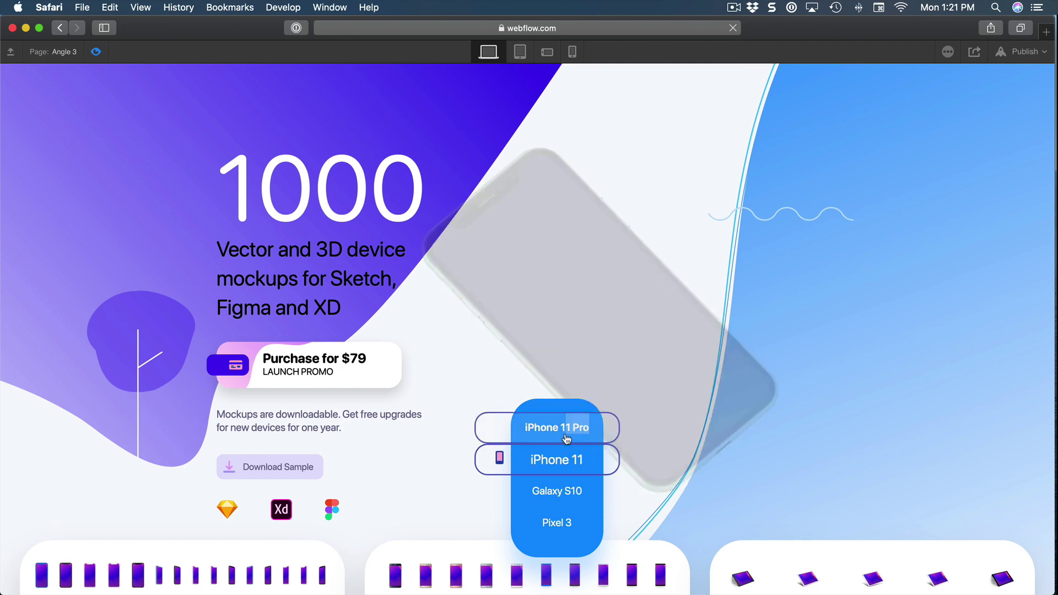
{"action": "left_click", "coordinate": [550, 499]}
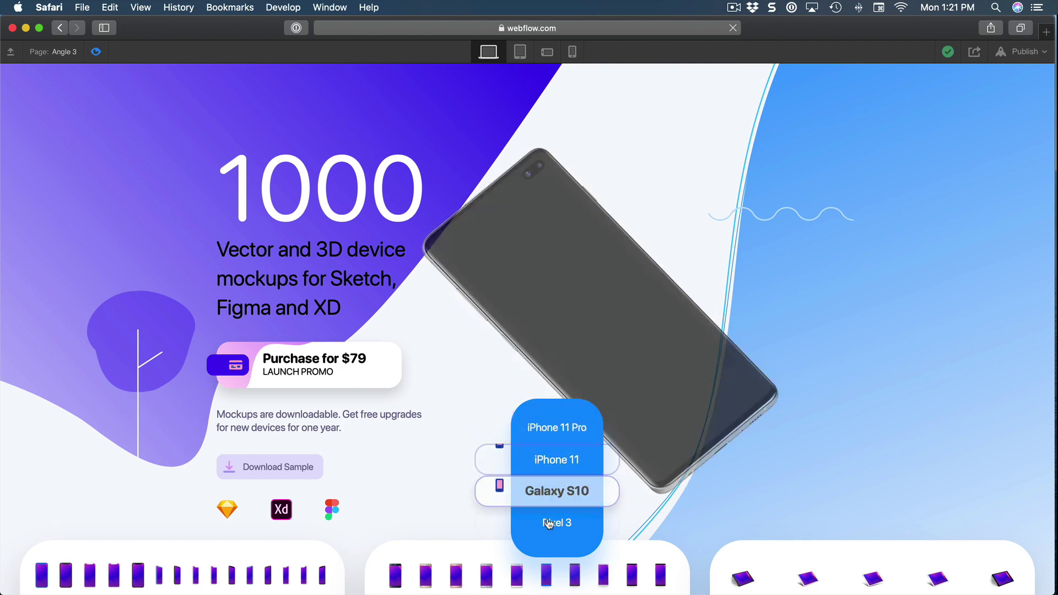
{"action": "left_click", "coordinate": [561, 463]}
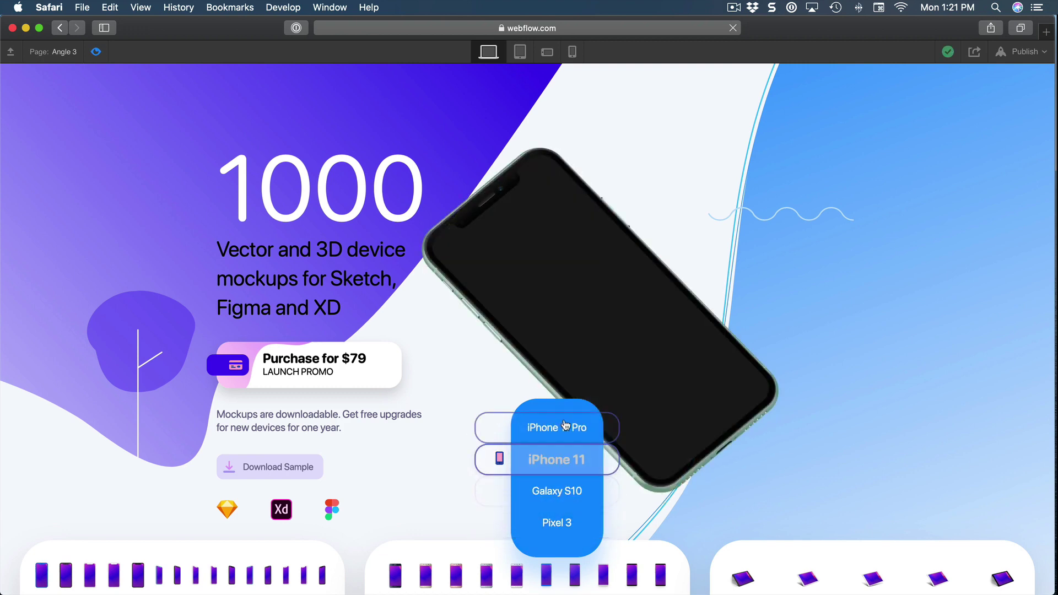
{"action": "left_click", "coordinate": [543, 428]}
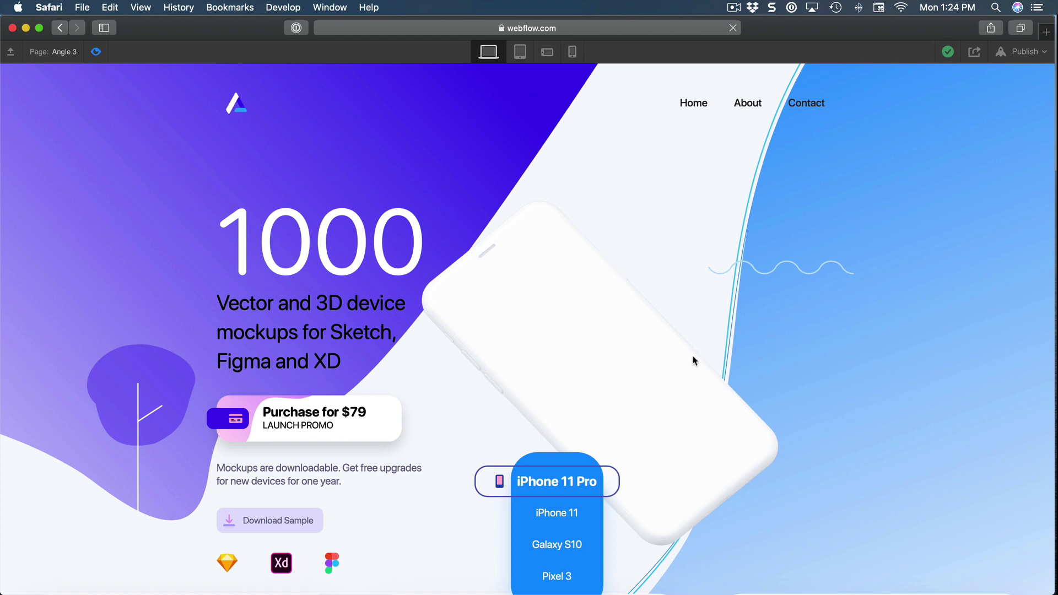
{"action": "left_click", "coordinate": [97, 52]}
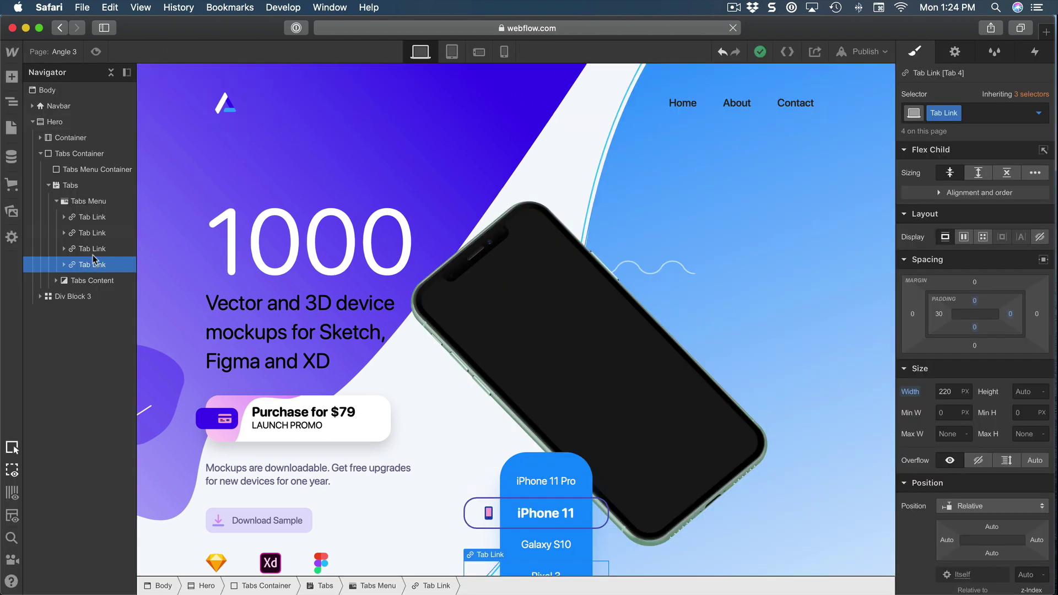
Step: Collapse the Tabs Menu's tab links in the element tree and duplicate the Tabs Menu inside the Tabs element
{"action": "left_click", "coordinate": [55, 202]}
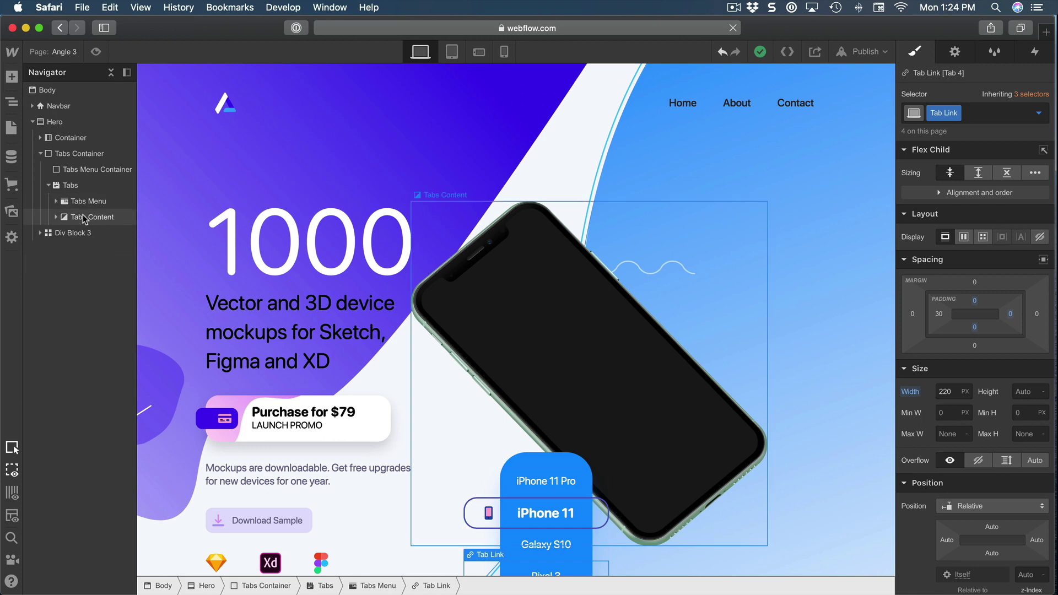
{"action": "left_click", "coordinate": [83, 215]}
{"action": "left_click", "coordinate": [82, 201]}
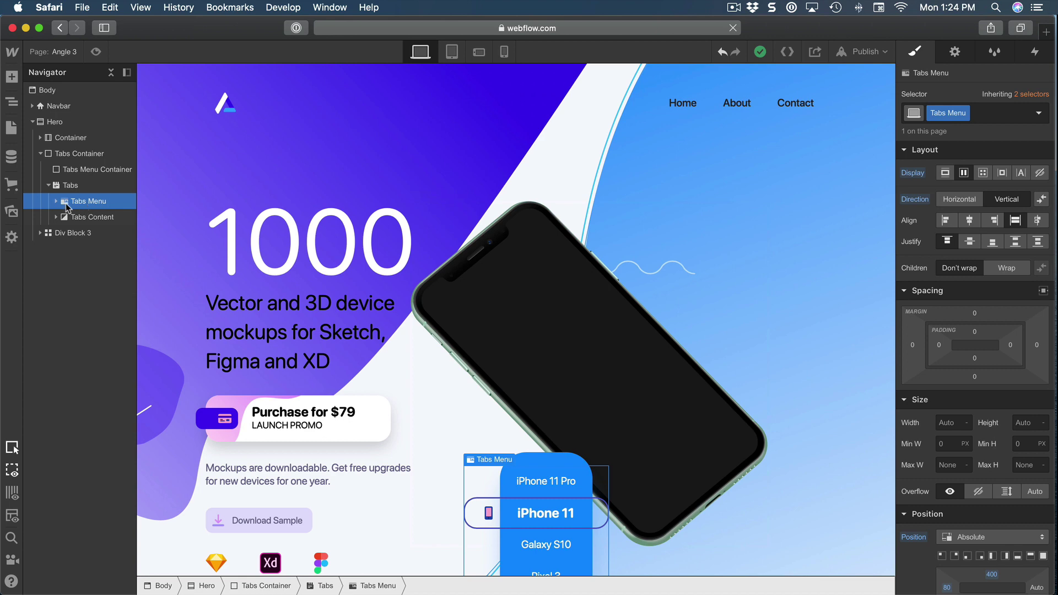
{"action": "scroll", "coordinate": [485, 436], "scroll_direction": "down", "scroll_amount": 3}
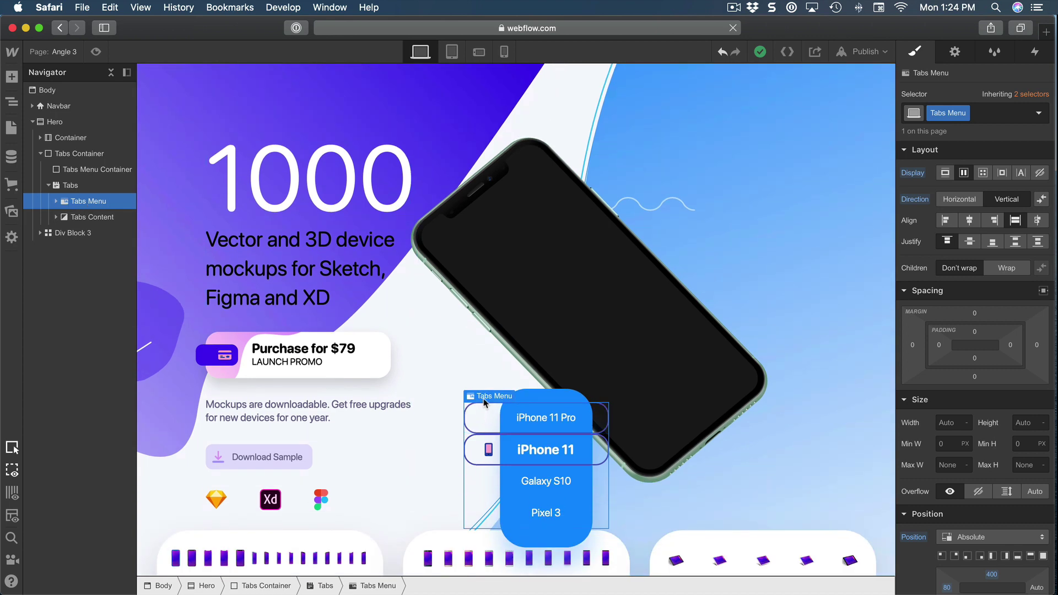
{"action": "right_click", "coordinate": [487, 400]}
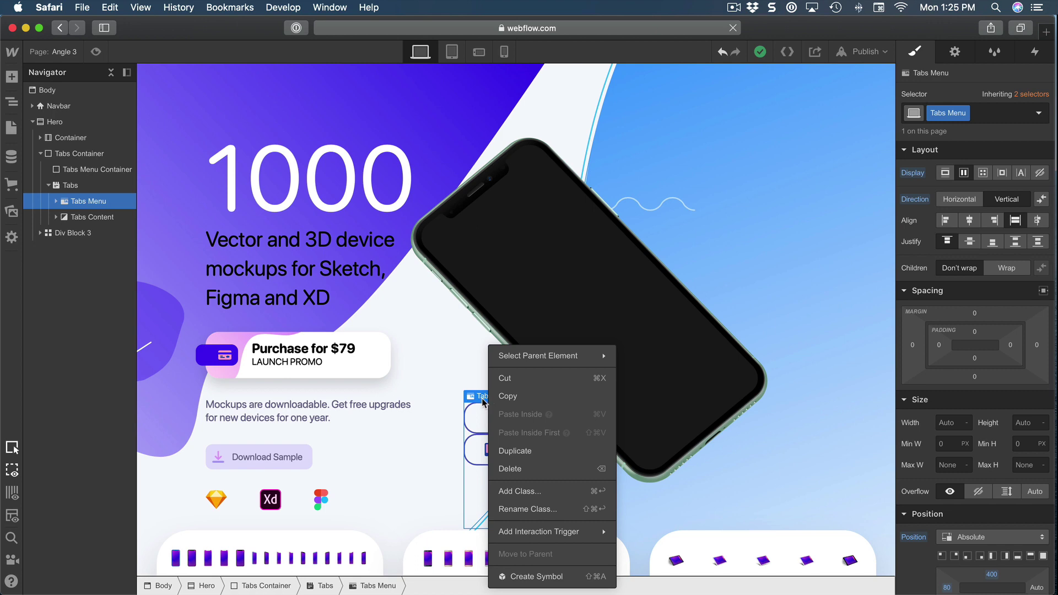
{"action": "left_click", "coordinate": [522, 451]}
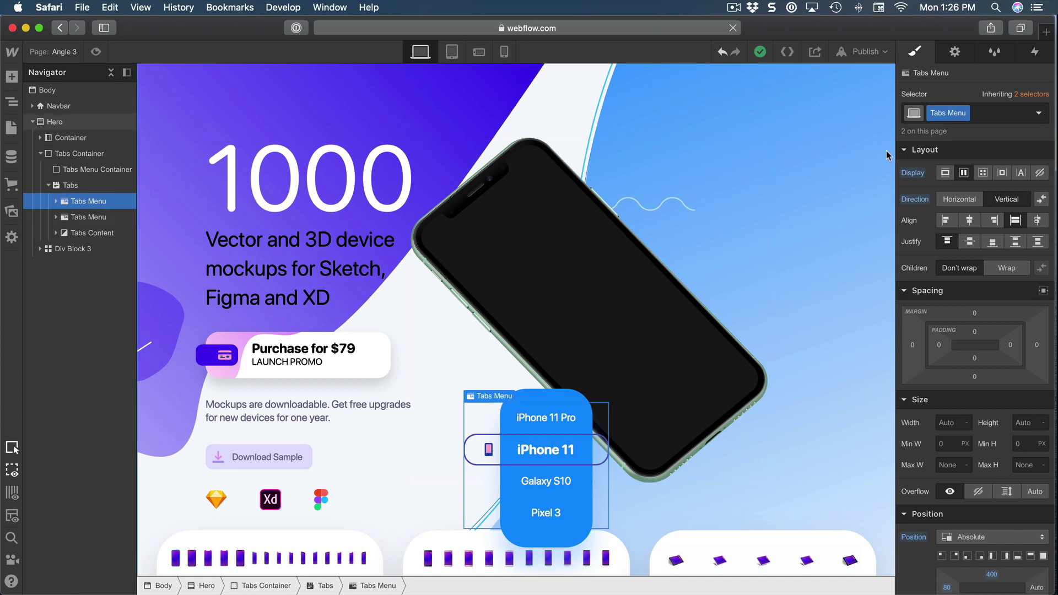
Step: Add a combo class named Second to the duplicated Tabs Menu
{"action": "left_click", "coordinate": [980, 114]}
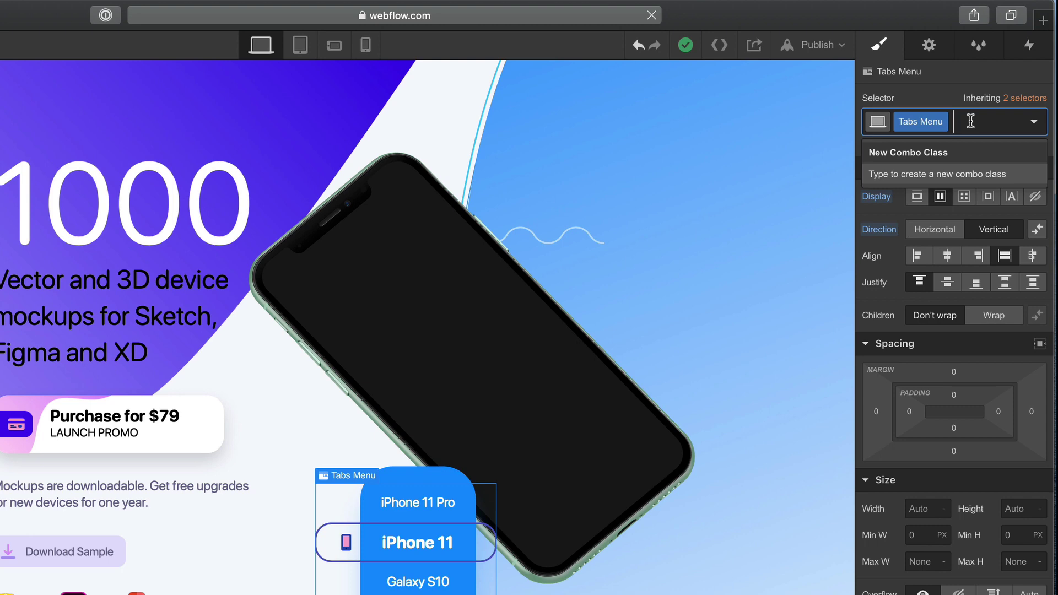
{"action": "type", "text": "Second"}
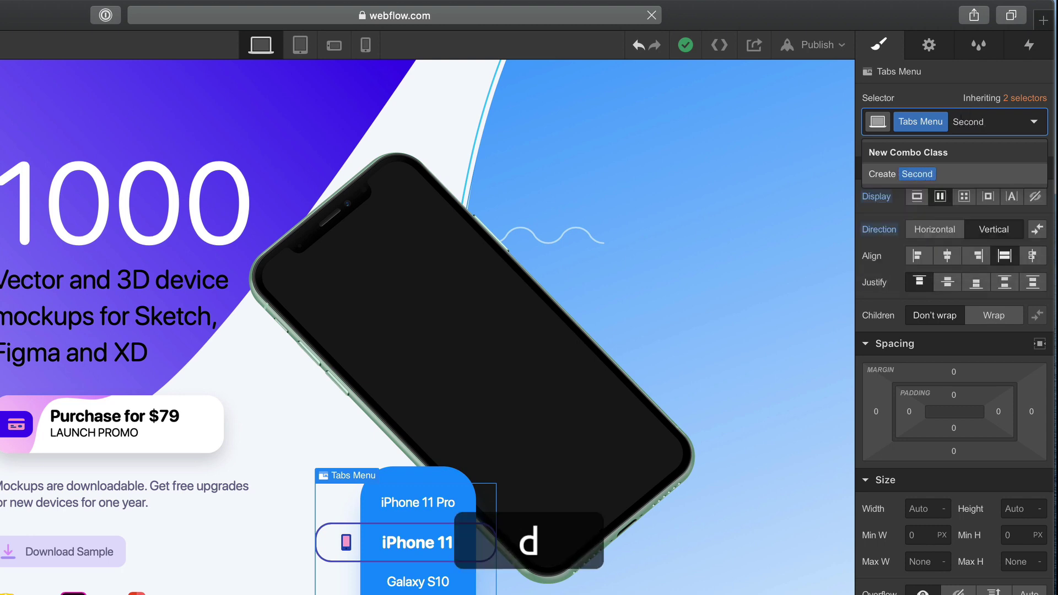
{"action": "key", "text": "Return"}
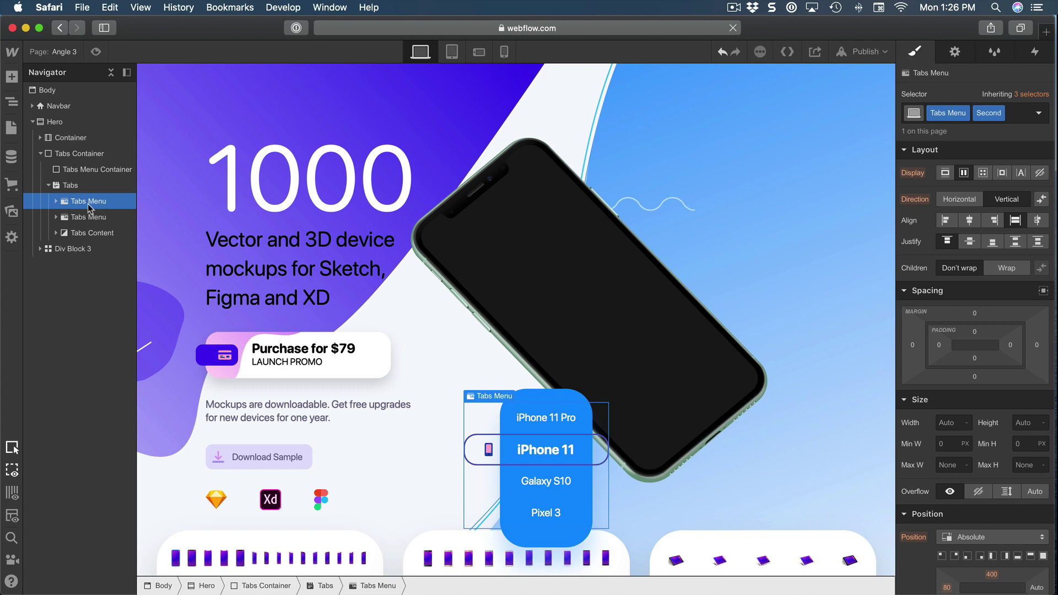
{"action": "scroll", "coordinate": [516, 320], "scroll_direction": "up", "scroll_amount": 1}
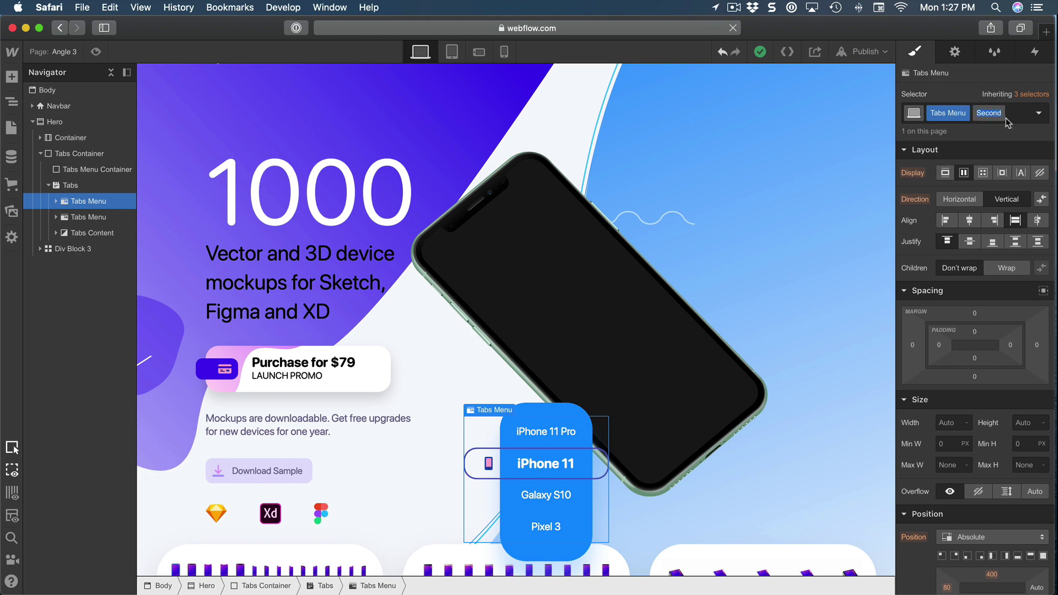
{"action": "left_click", "coordinate": [986, 114]}
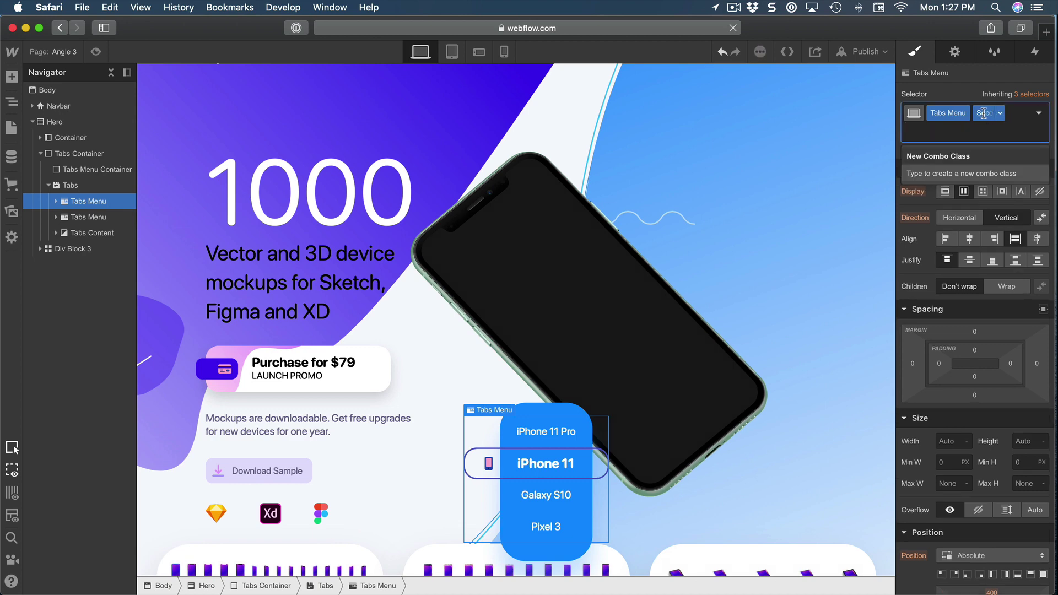
{"action": "left_click", "coordinate": [977, 312]}
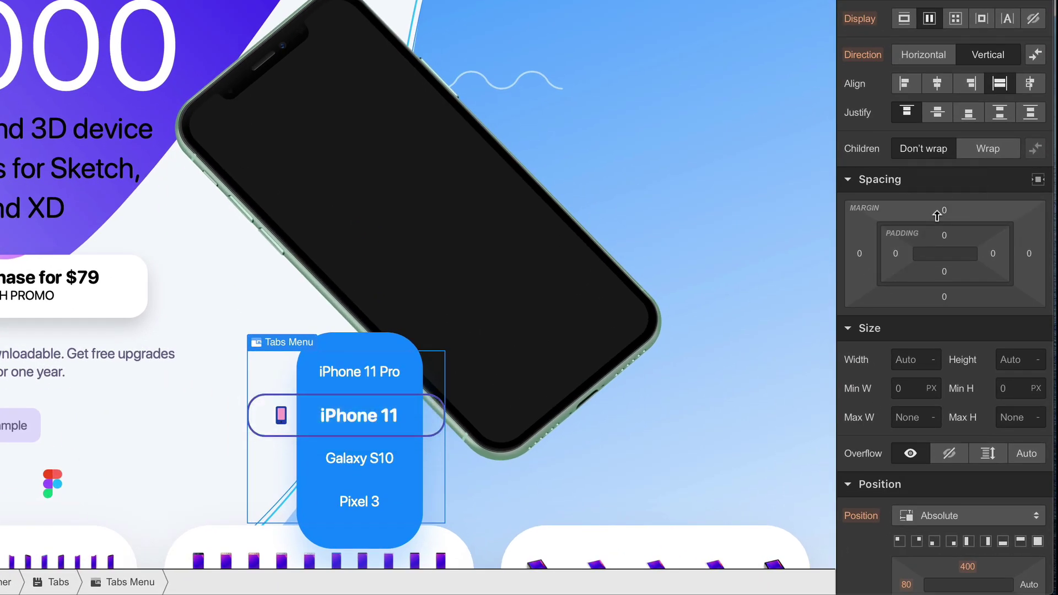
Step: Set the Second Tabs Menu's top margin to -240 px and its left margin to 320 px
{"action": "left_click", "coordinate": [944, 211]}
{"action": "type", "text": "-240"}
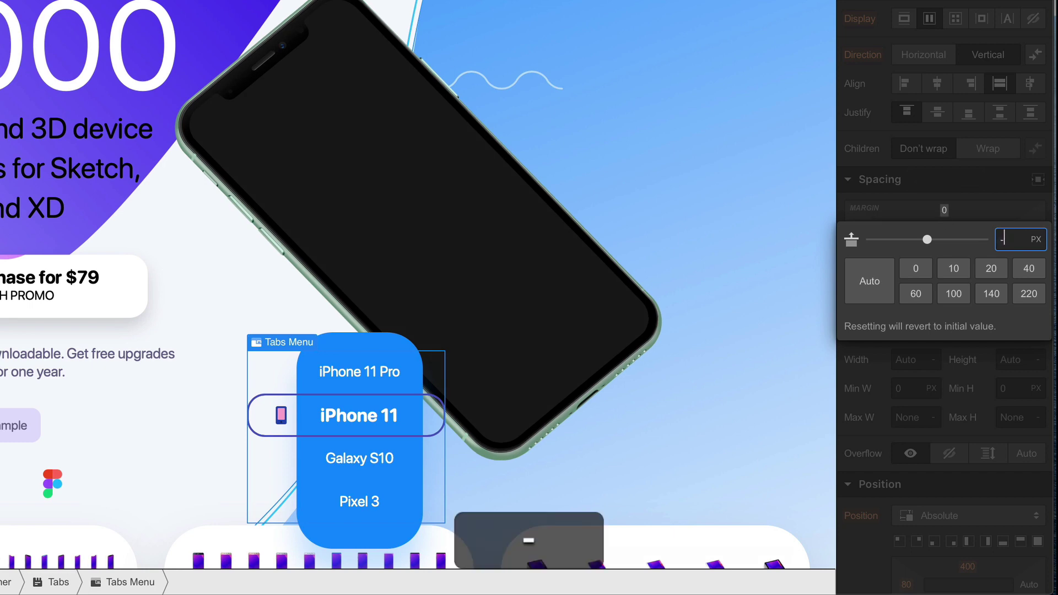
{"action": "key", "text": "Return"}
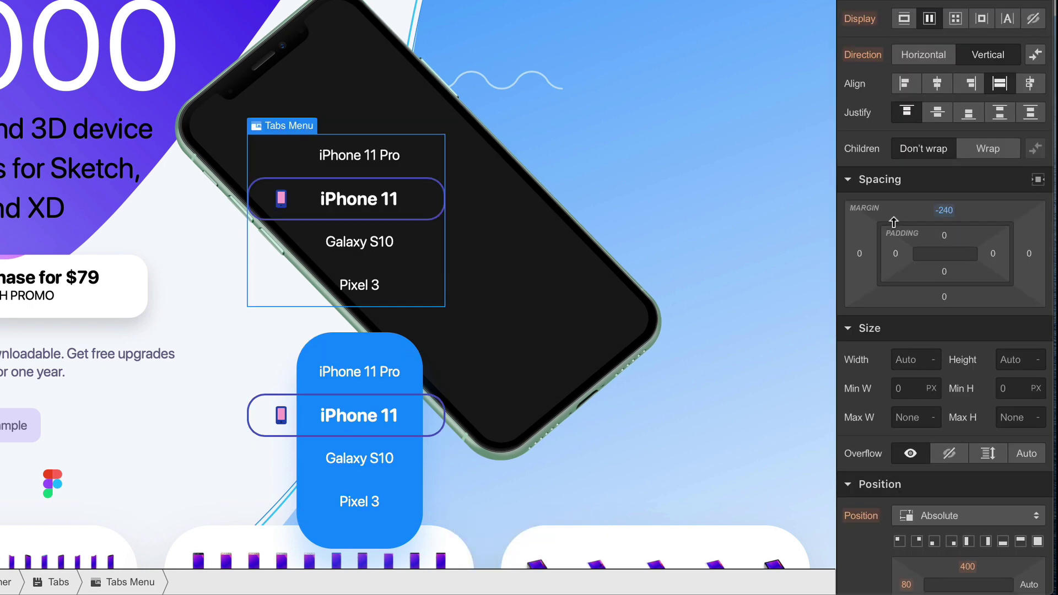
{"action": "left_click", "coordinate": [861, 254]}
{"action": "type", "text": "320"}
{"action": "key", "text": "Return"}
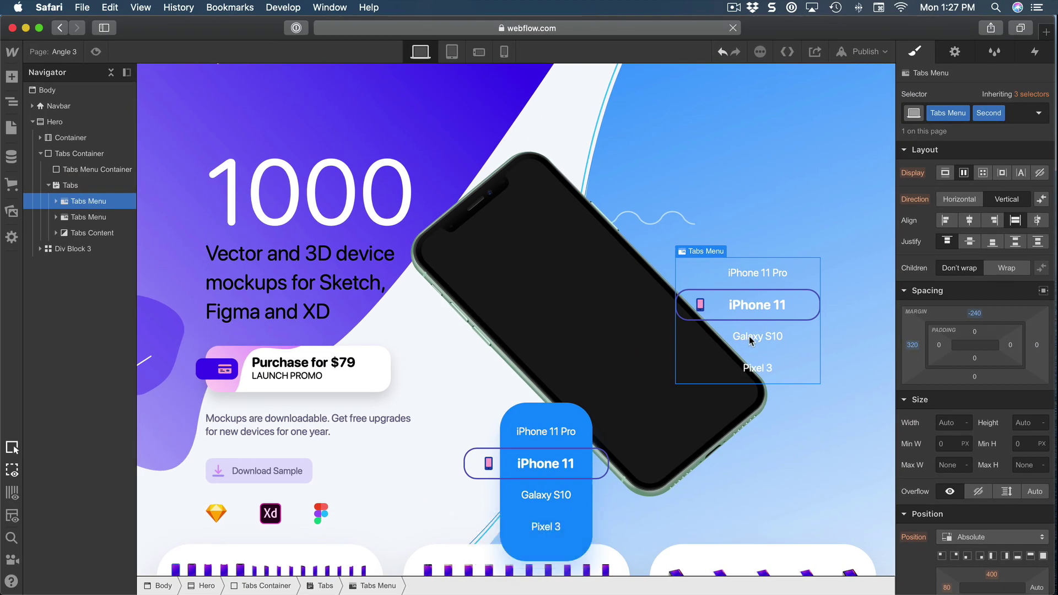
Step: Duplicate the Pixel 3 tab link in the Second Tabs Menu and expand Tabs Content in the element tree
{"action": "left_click", "coordinate": [55, 201]}
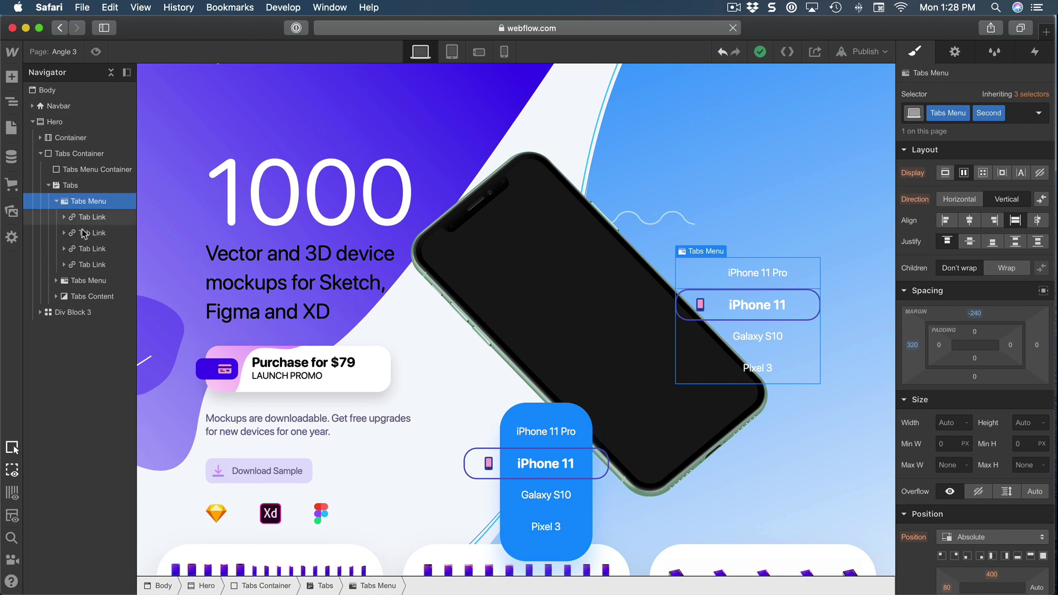
{"action": "left_click", "coordinate": [85, 268]}
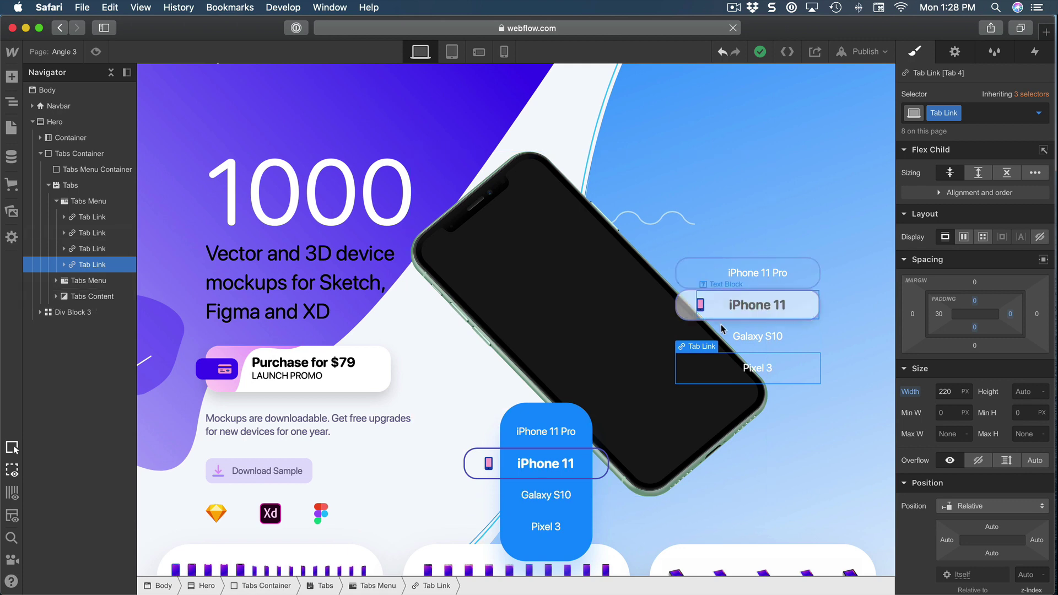
{"action": "right_click", "coordinate": [694, 352]}
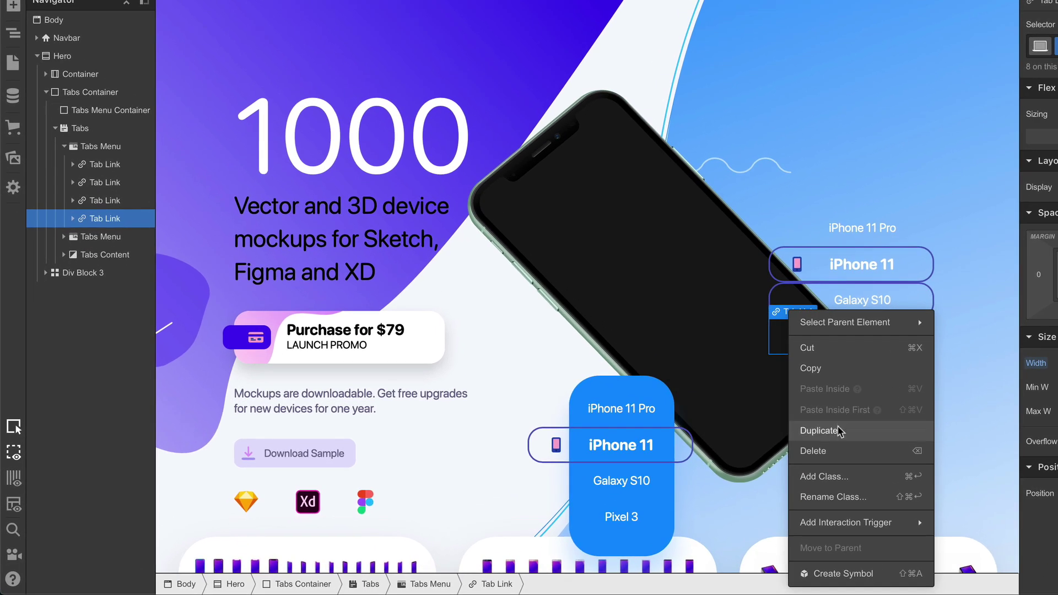
{"action": "left_click", "coordinate": [836, 433]}
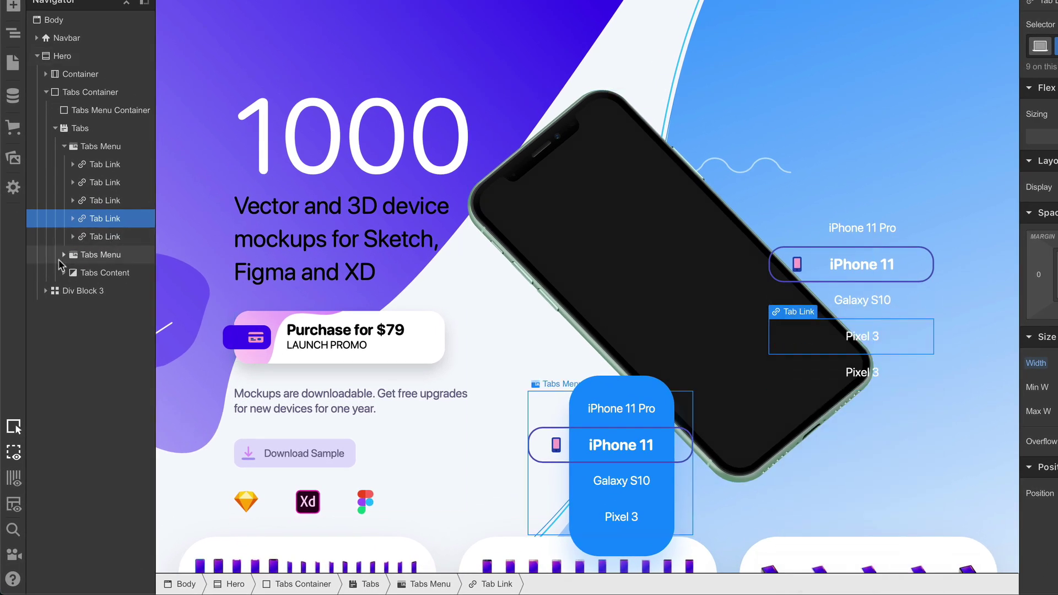
{"action": "left_click", "coordinate": [64, 255]}
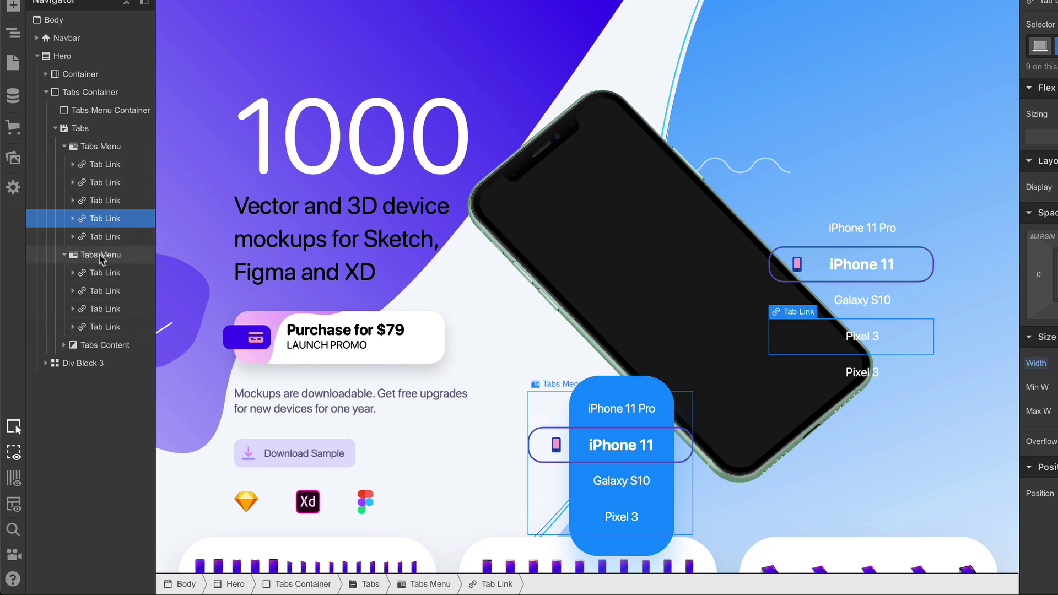
{"action": "left_click", "coordinate": [65, 256]}
{"action": "left_click", "coordinate": [64, 273]}
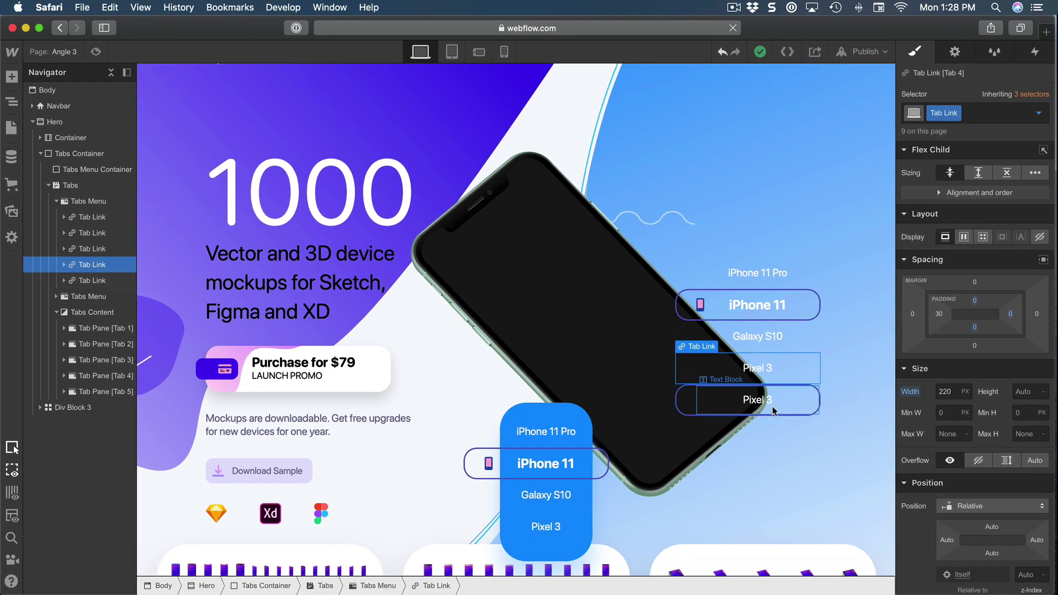
Step: Duplicate the last Pixel 3 tab link two more times in the Second Tabs Menu
{"action": "left_click", "coordinate": [108, 281]}
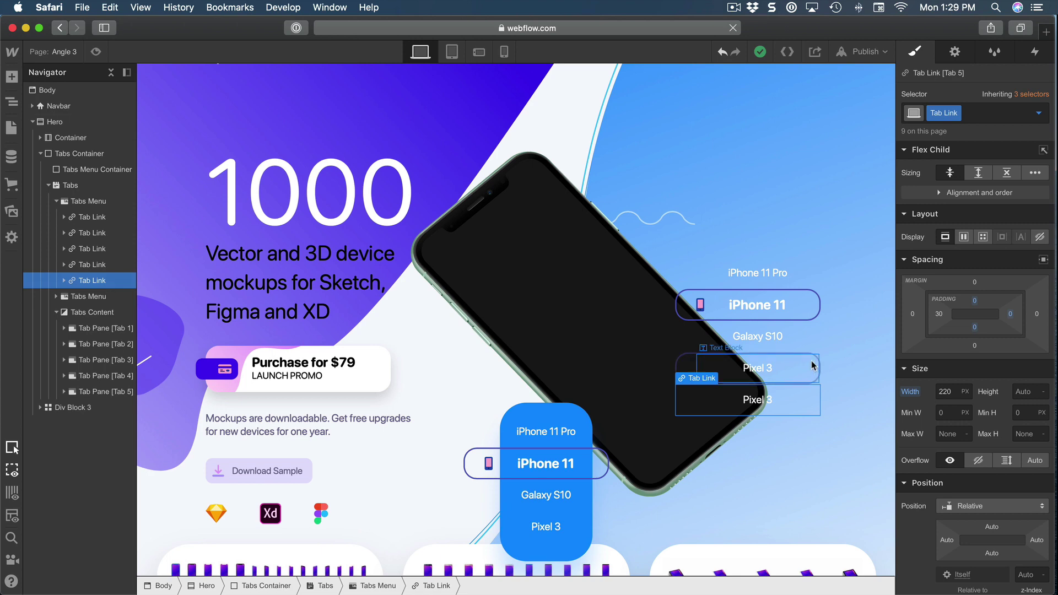
{"action": "right_click", "coordinate": [703, 385]}
{"action": "left_click", "coordinate": [735, 449]}
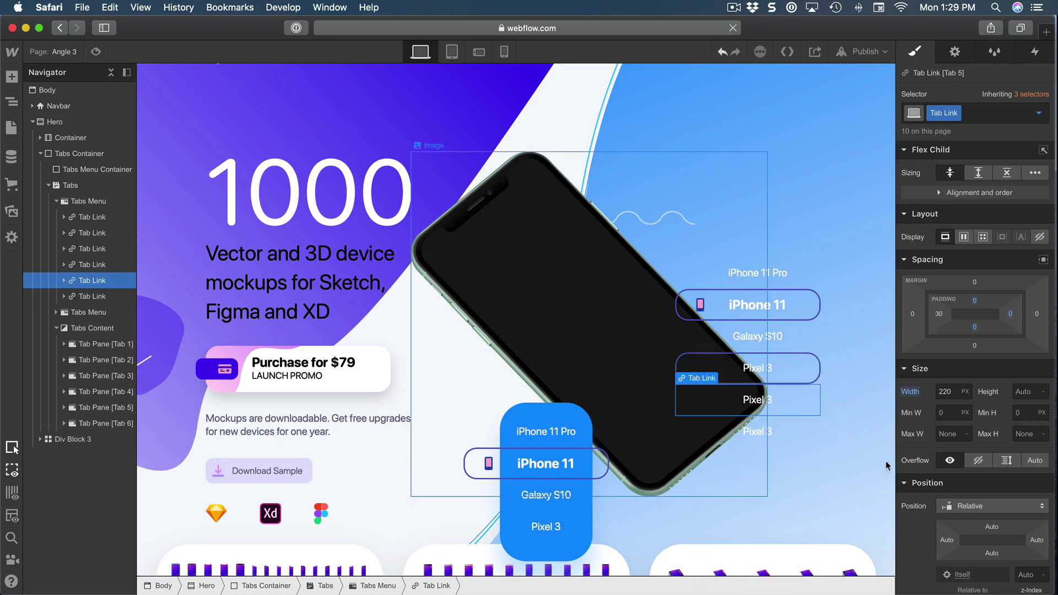
{"action": "left_click", "coordinate": [717, 428]}
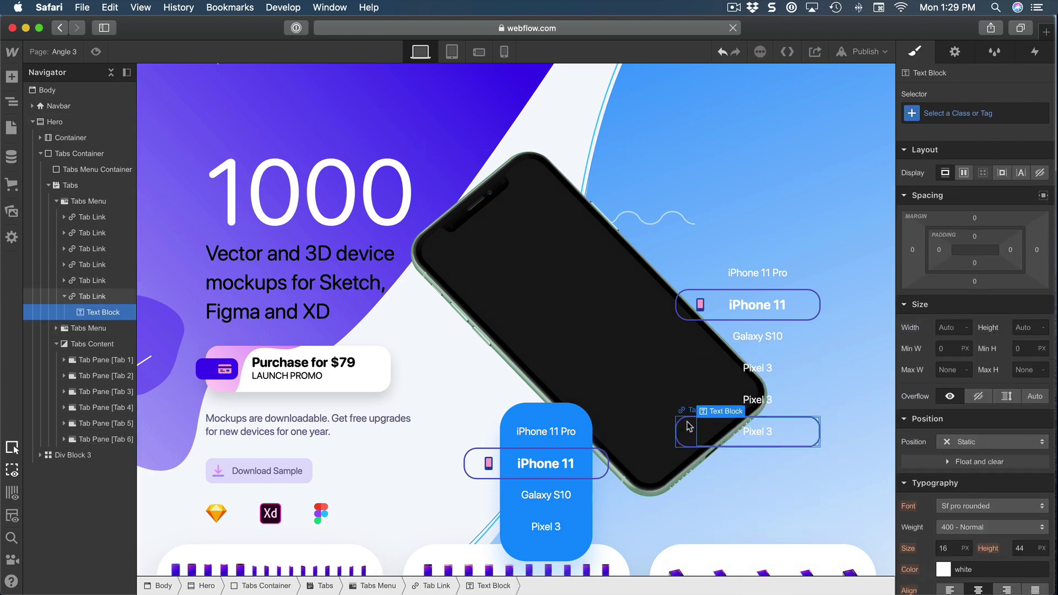
{"action": "left_click", "coordinate": [698, 419]}
{"action": "right_click", "coordinate": [699, 419]}
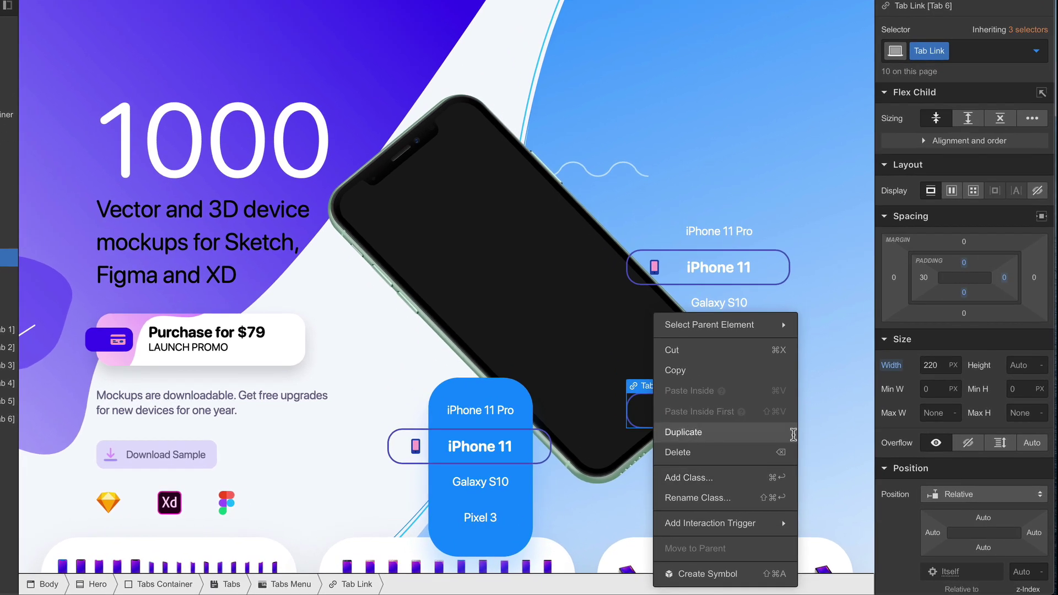
{"action": "left_click", "coordinate": [726, 451]}
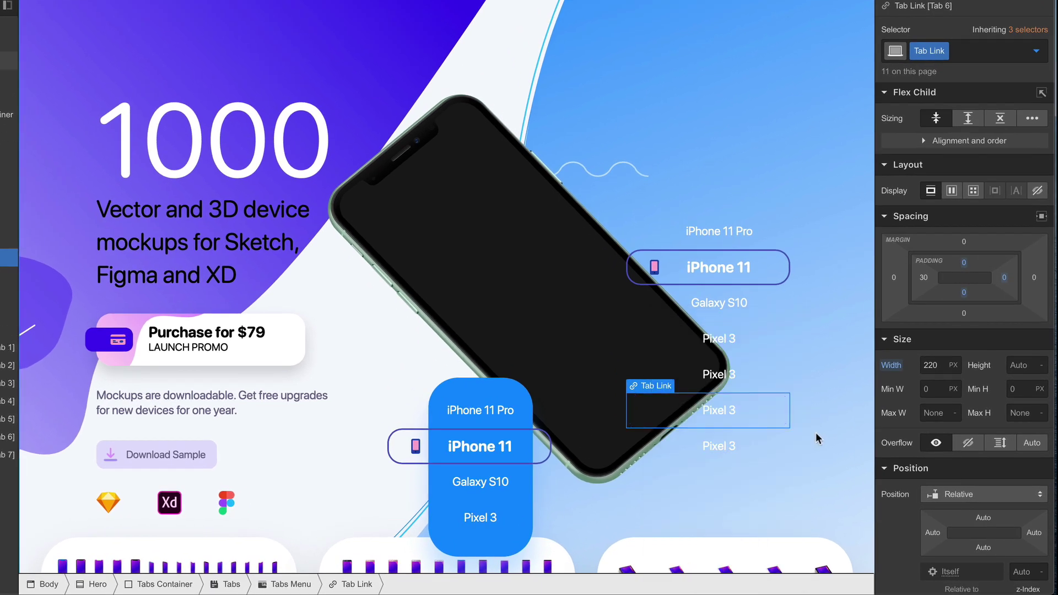
{"action": "left_click", "coordinate": [642, 427]}
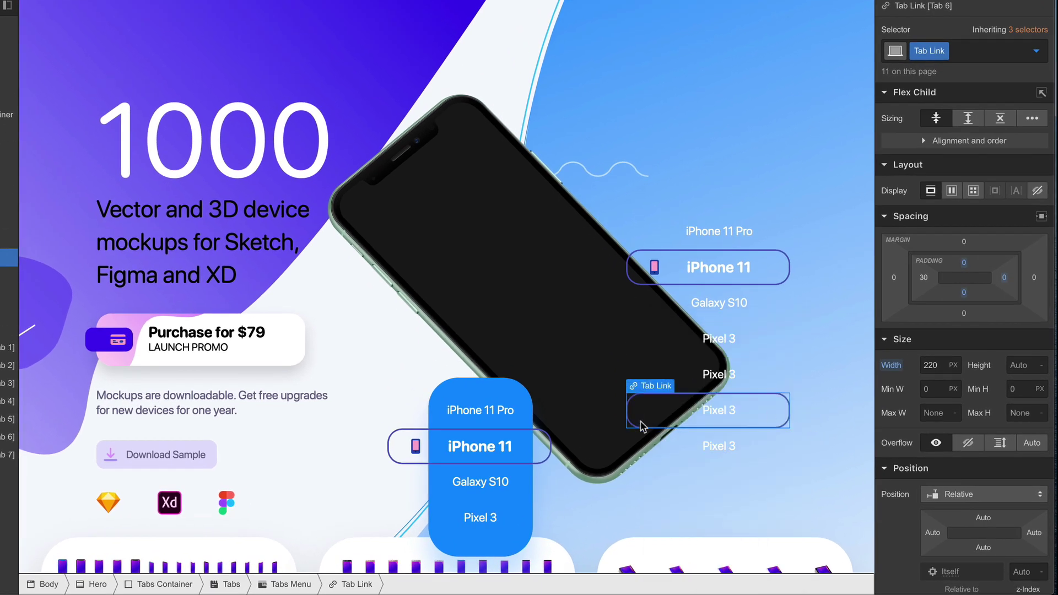
{"action": "left_click", "coordinate": [646, 447]}
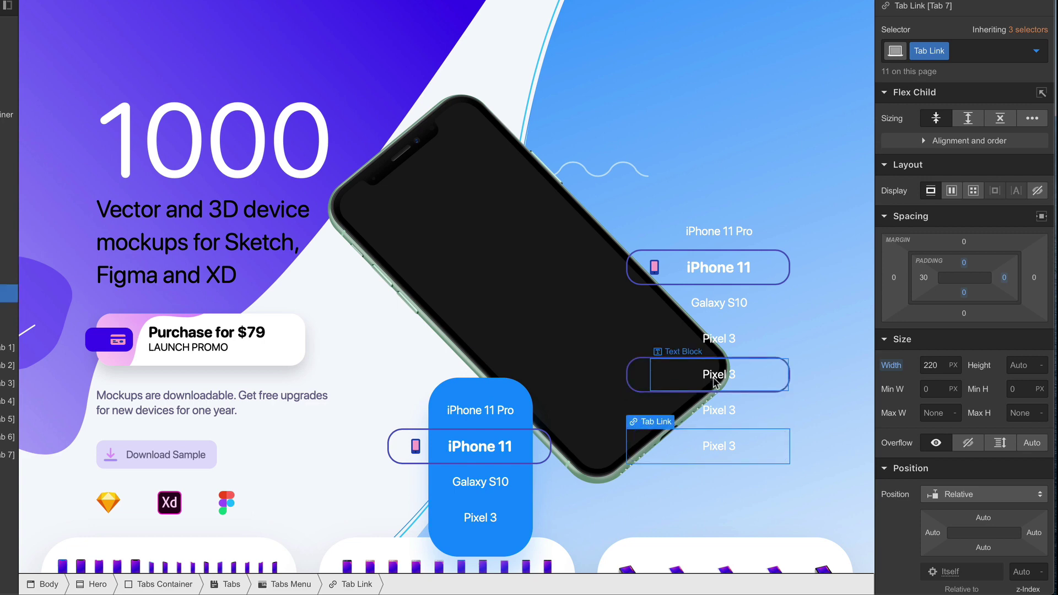
Step: Change the text of the three duplicated Pixel 3 tab links to Color, Material and Shadow
{"action": "left_click", "coordinate": [715, 380]}
{"action": "double_click", "coordinate": [730, 377]}
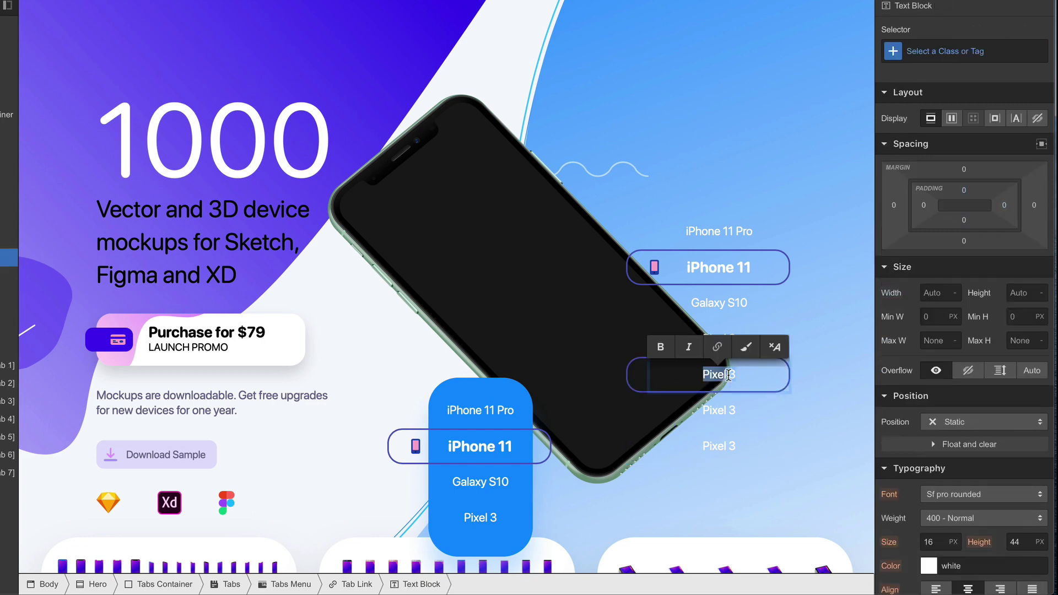
{"action": "type", "text": "Color"}
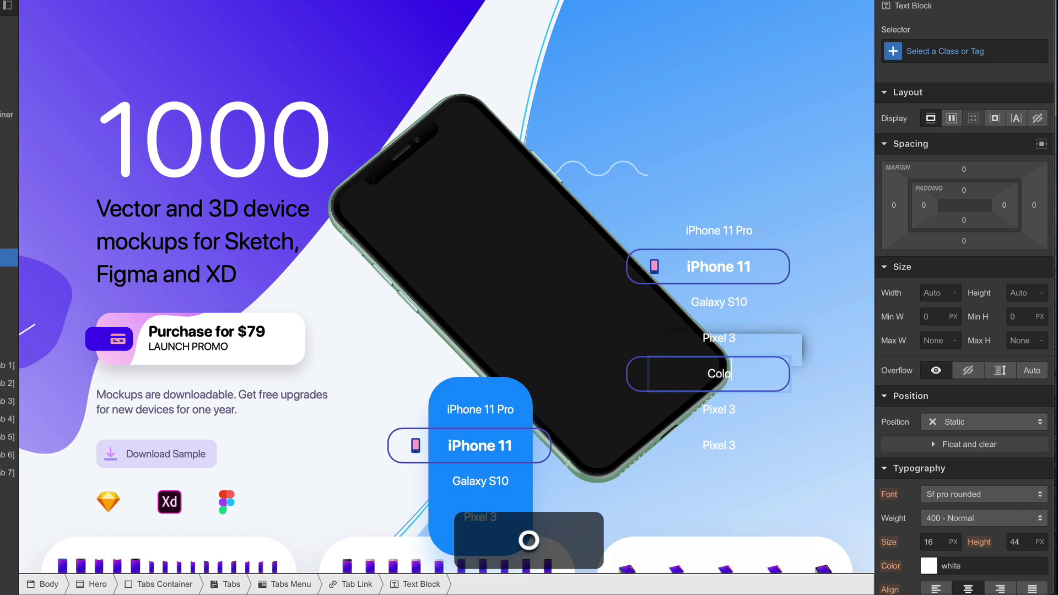
{"action": "left_click", "coordinate": [728, 411]}
{"action": "double_click", "coordinate": [727, 410]}
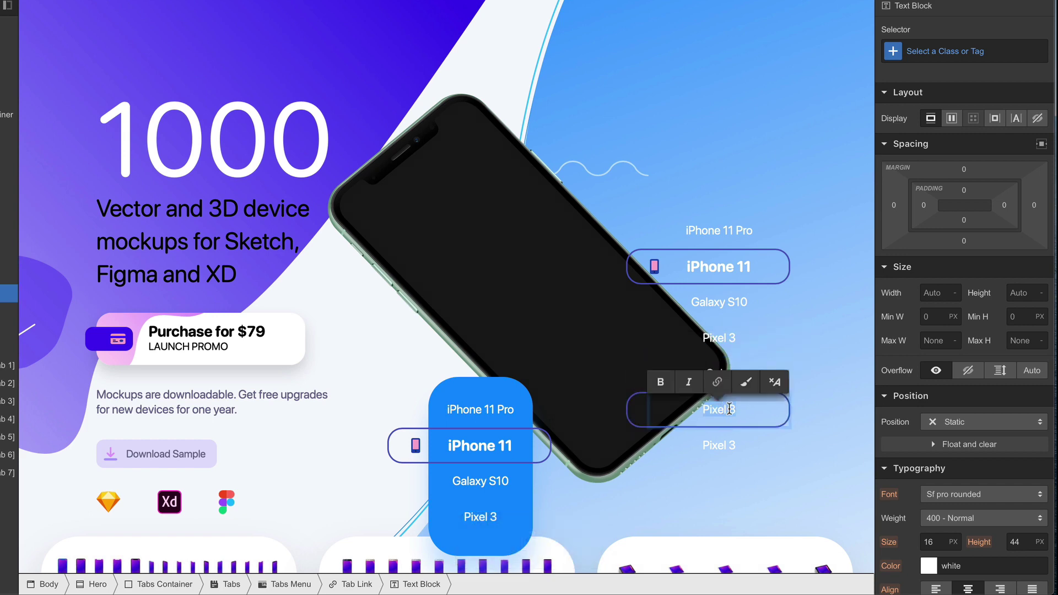
{"action": "type", "text": "Material"}
{"action": "left_click", "coordinate": [728, 445]}
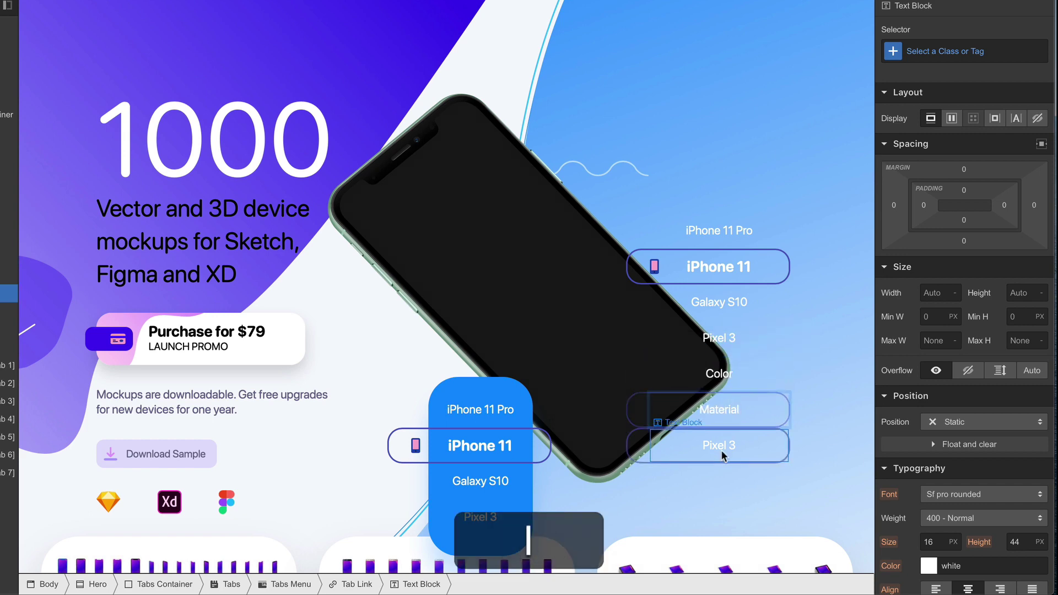
{"action": "double_click", "coordinate": [730, 445]}
{"action": "type", "text": "Shadoiw"}
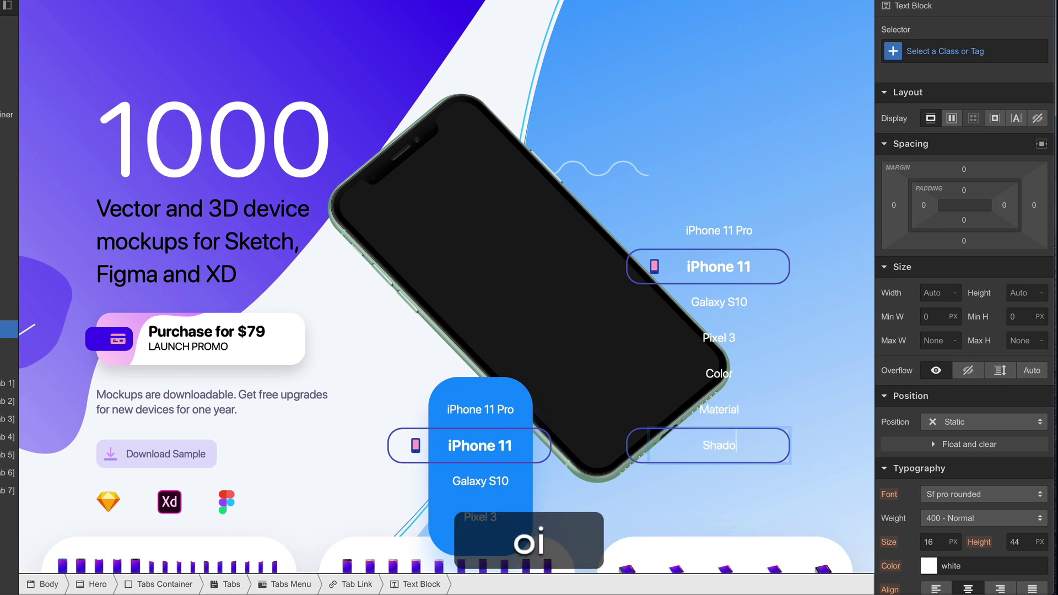
{"action": "key", "text": "Escape"}
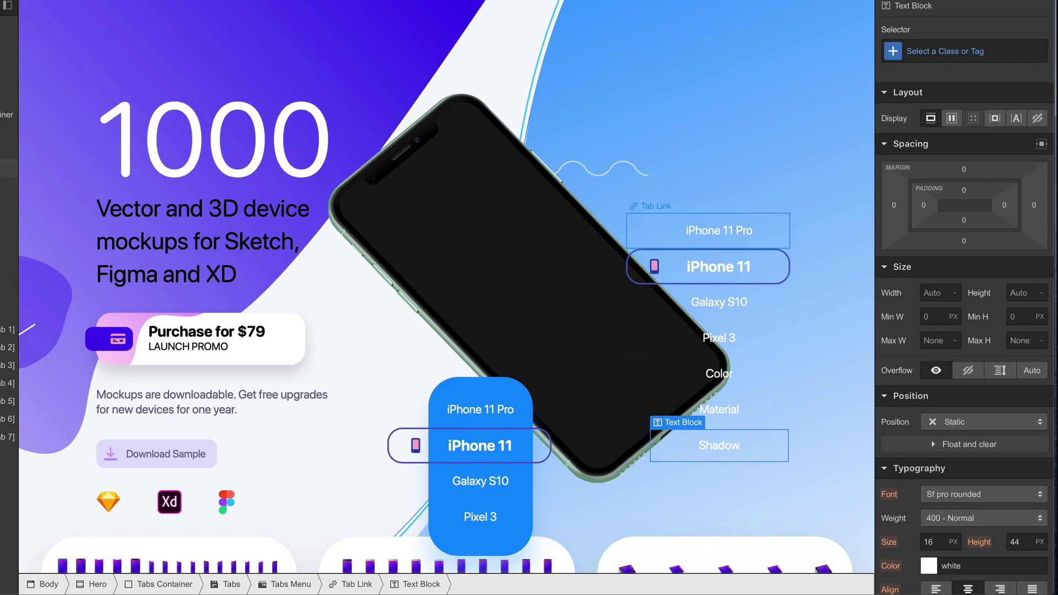
{"action": "left_click", "coordinate": [716, 231]}
{"action": "left_click", "coordinate": [974, 52]}
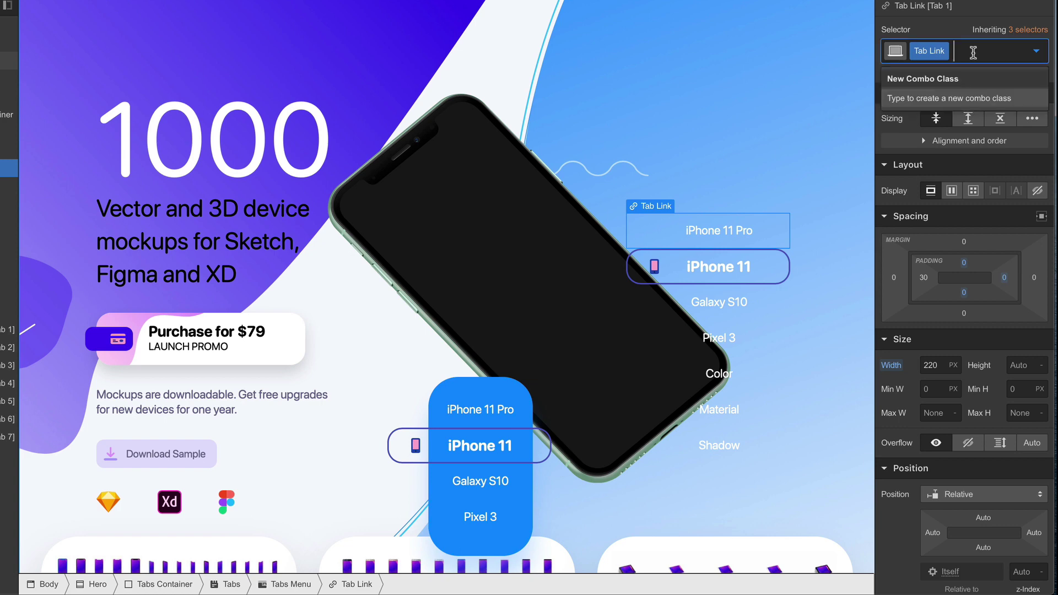
{"action": "type", "text": "Hidden"}
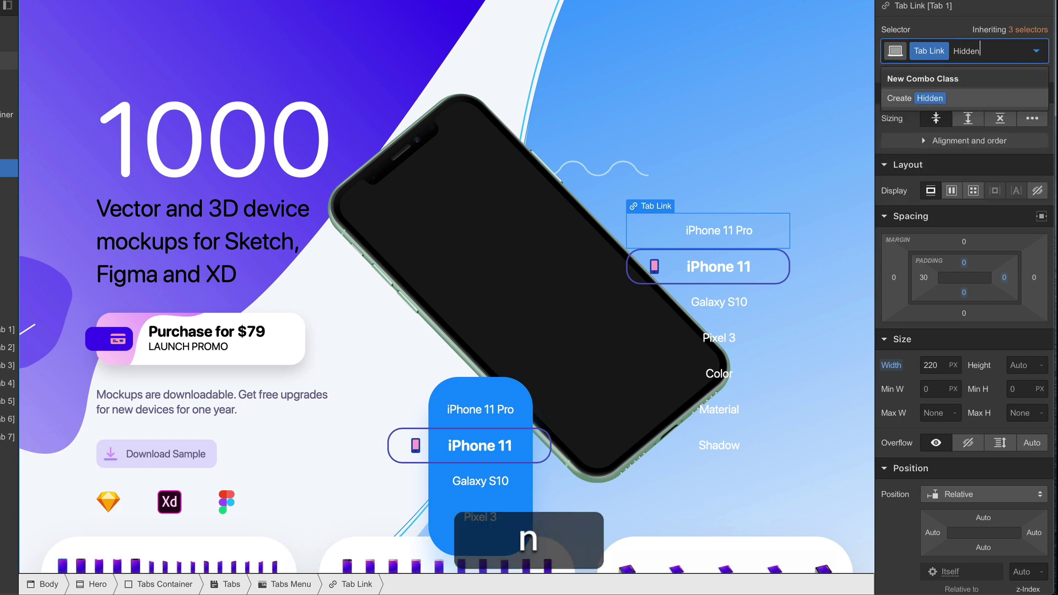
{"action": "key", "text": "Return"}
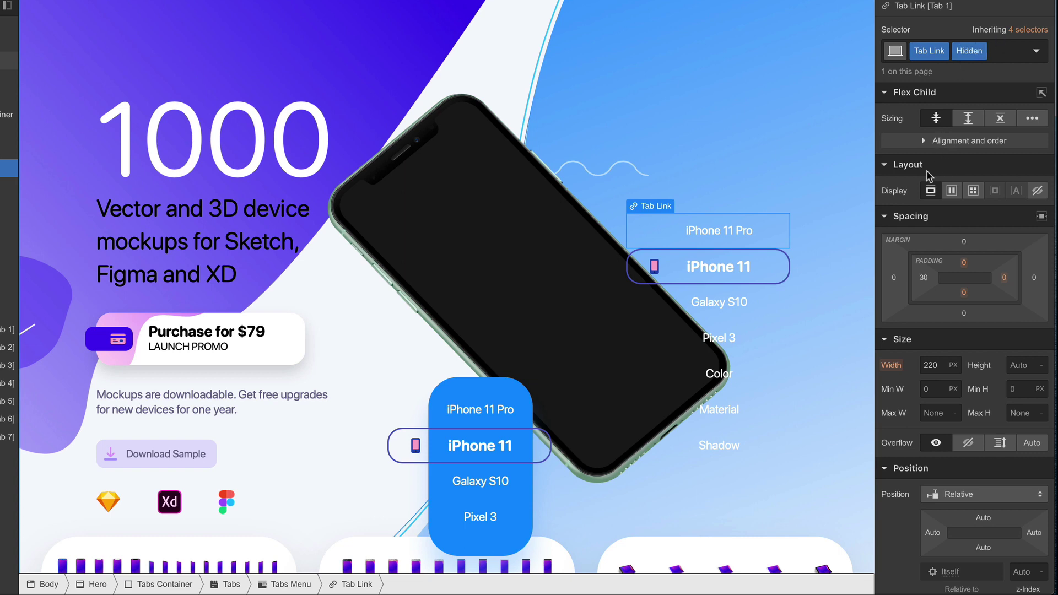
{"action": "left_click", "coordinate": [1039, 192]}
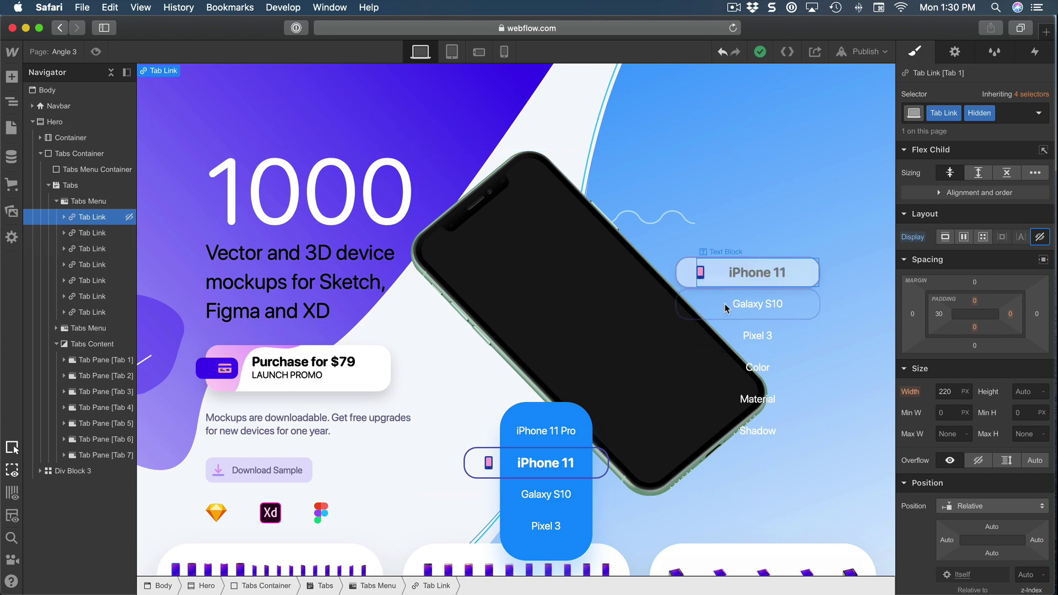
Step: Apply the existing Hidden combo class to the iPhone 11 tab link in the Second Tabs Menu
{"action": "left_click", "coordinate": [89, 235]}
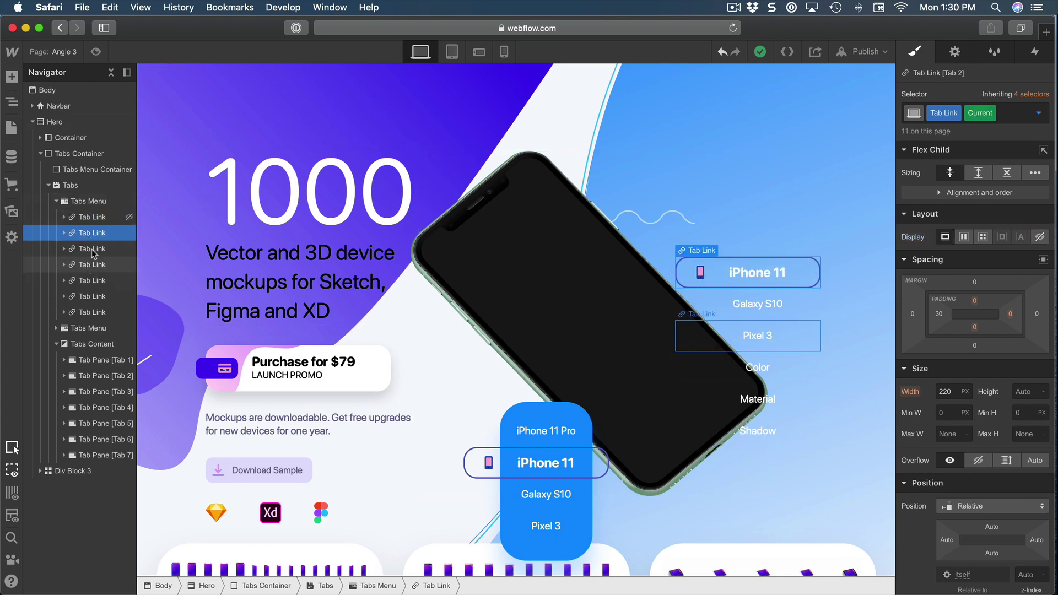
{"action": "left_click", "coordinate": [1007, 115]}
{"action": "key", "text": "BackSpace"}
{"action": "type", "text": "hidden"}
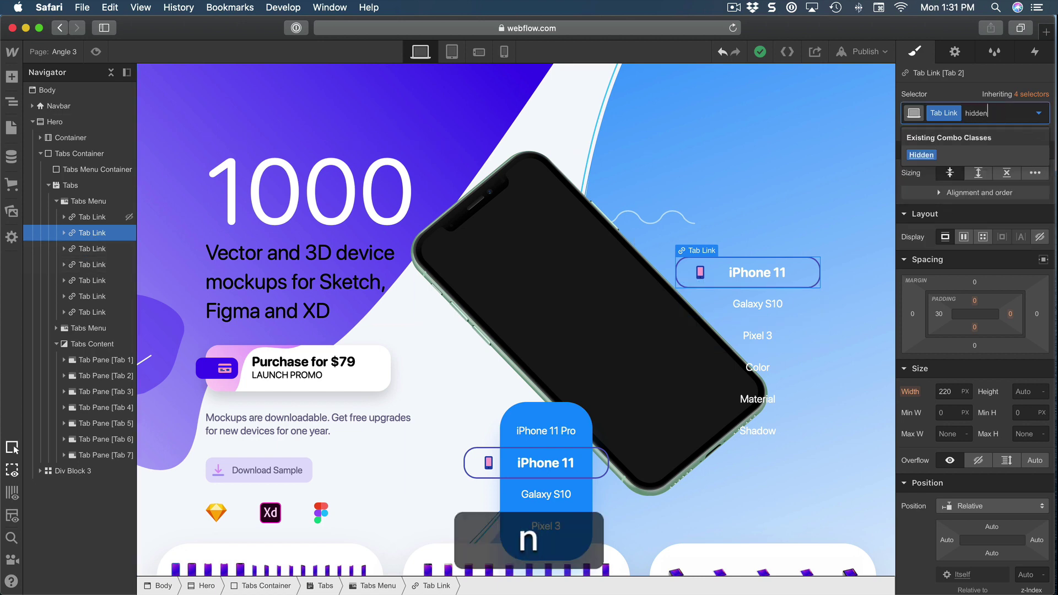
{"action": "left_click", "coordinate": [972, 155]}
Step: Apply the existing Hidden combo class to the Galaxy S10 and Pixel 3 tab links in the Second Tabs Menu
{"action": "left_click", "coordinate": [92, 249]}
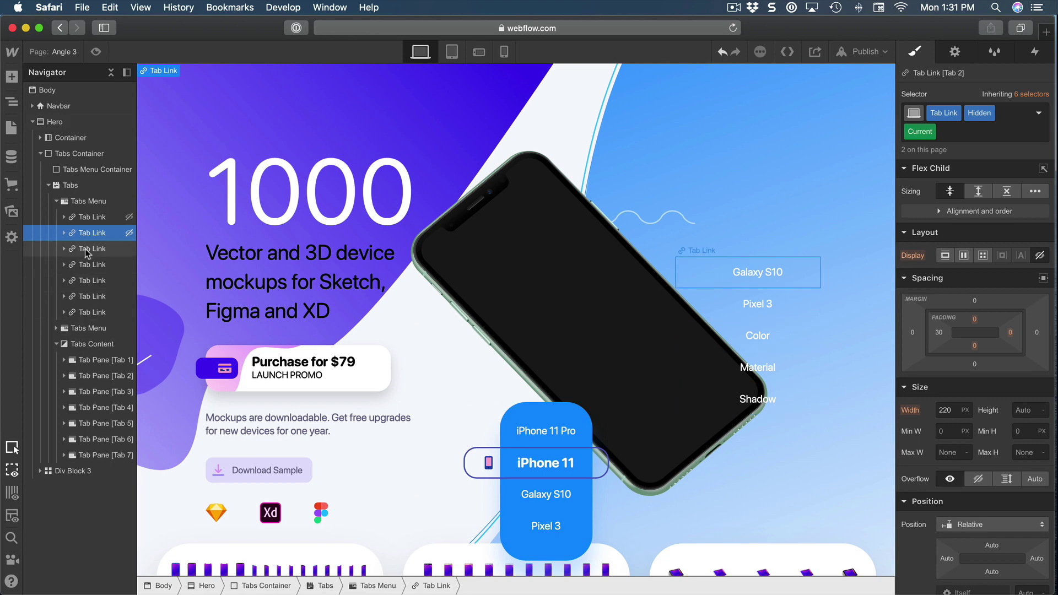
{"action": "left_click", "coordinate": [978, 117]}
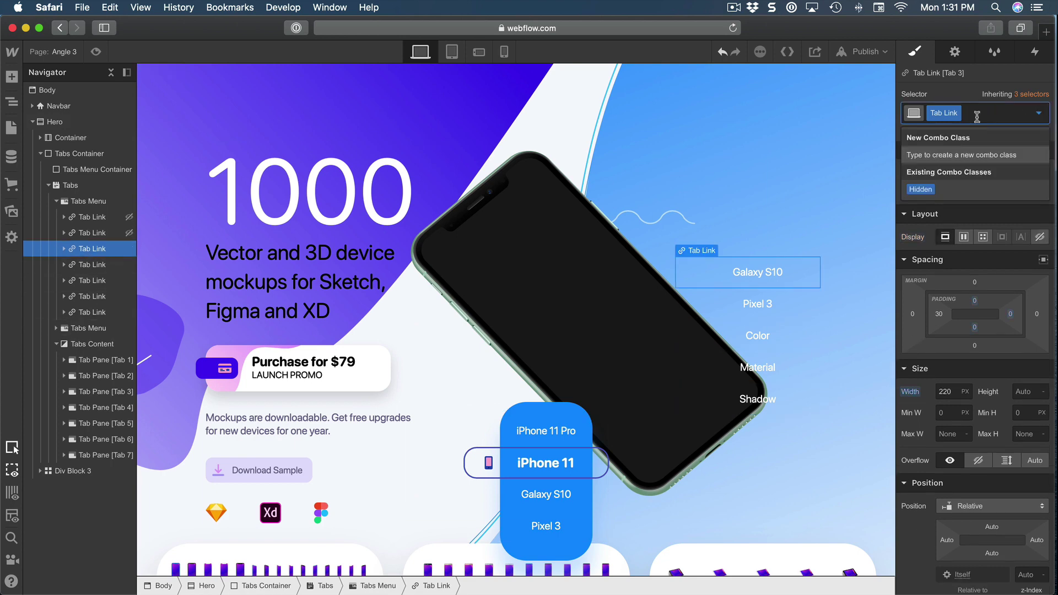
{"action": "type", "text": "hidden"}
{"action": "left_click", "coordinate": [973, 154]}
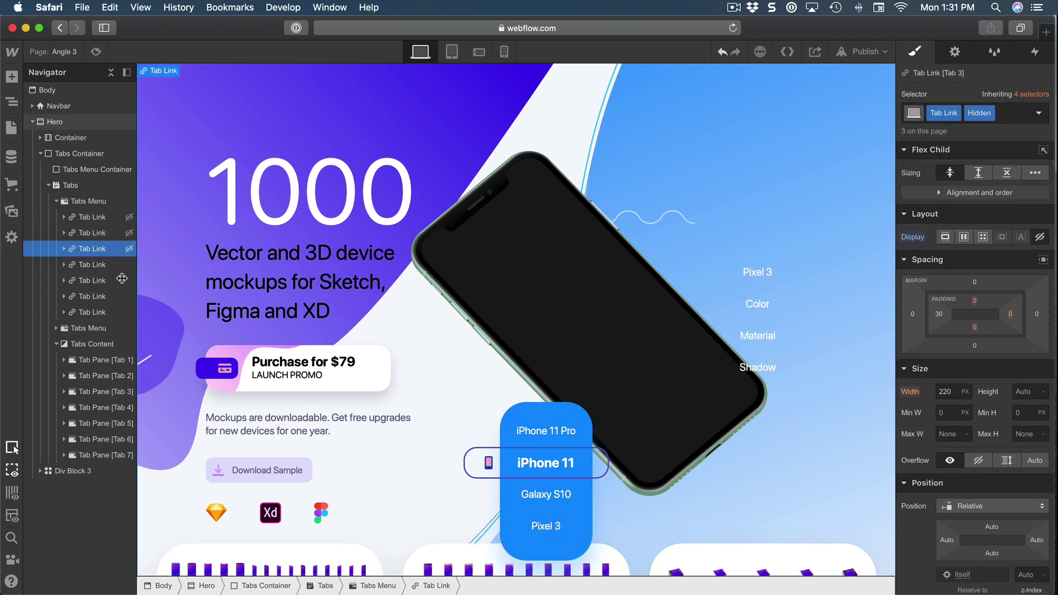
{"action": "left_click", "coordinate": [92, 264]}
{"action": "left_click", "coordinate": [1002, 114]}
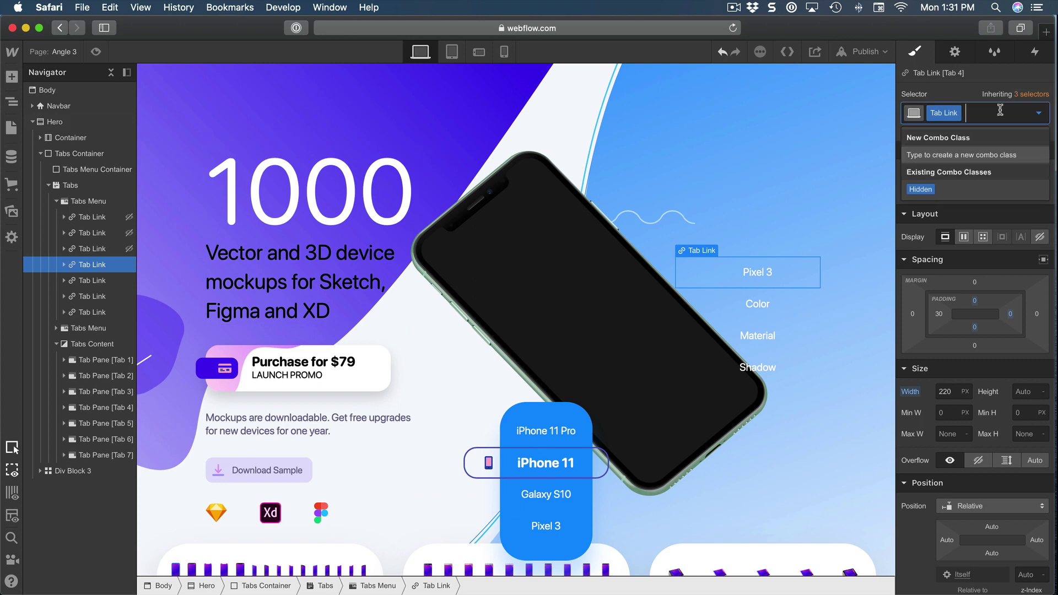
{"action": "type", "text": "hidden"}
{"action": "left_click", "coordinate": [963, 153]}
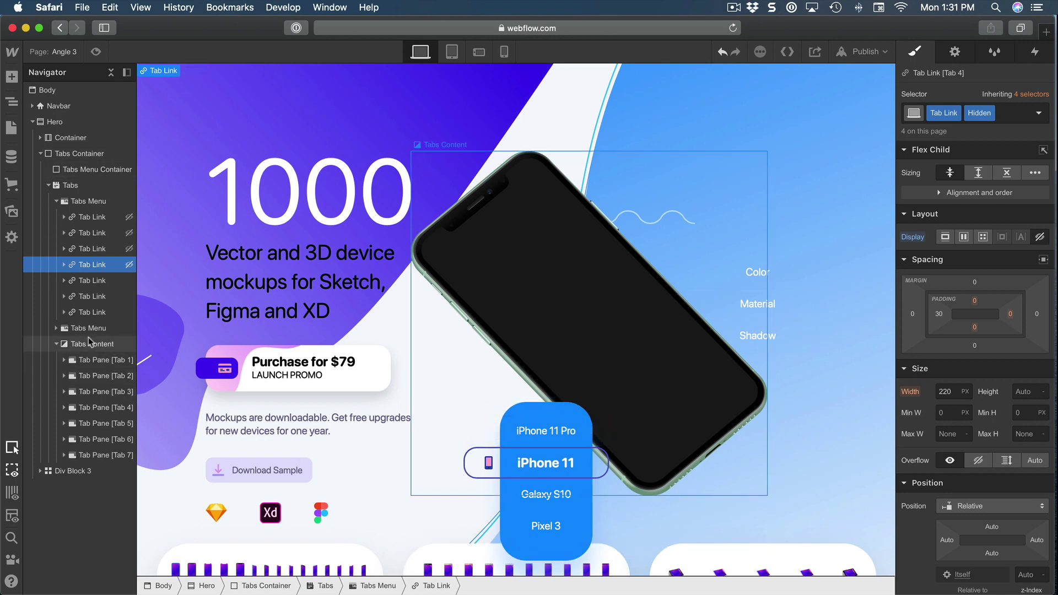
Step: Examine the tab links in both Tabs Menus, the matching tab panes, and the Hidden combo class among the site's styles
{"action": "left_click", "coordinate": [56, 329]}
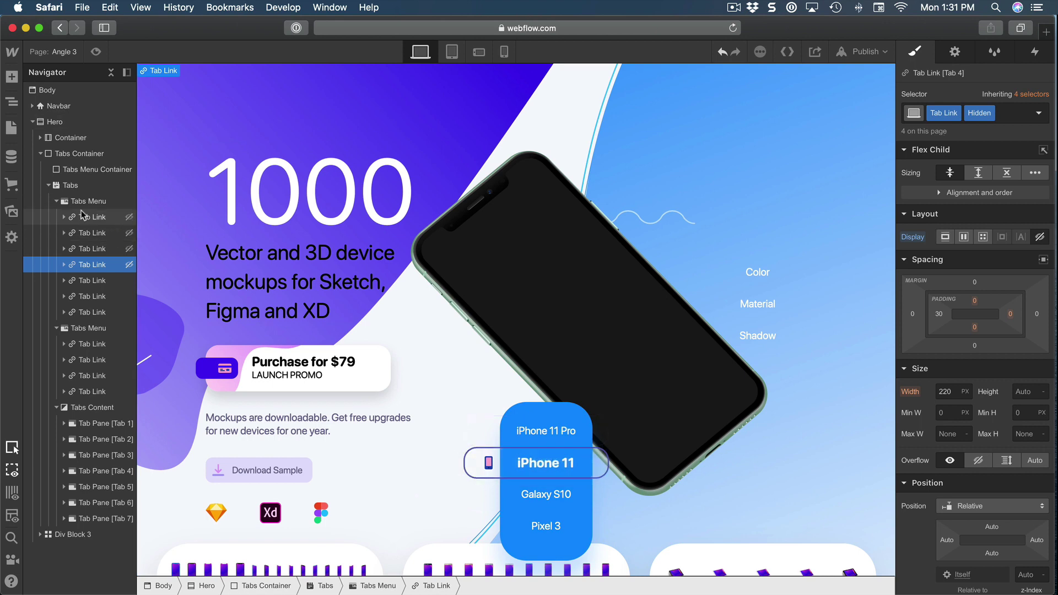
{"action": "left_click", "coordinate": [87, 204]}
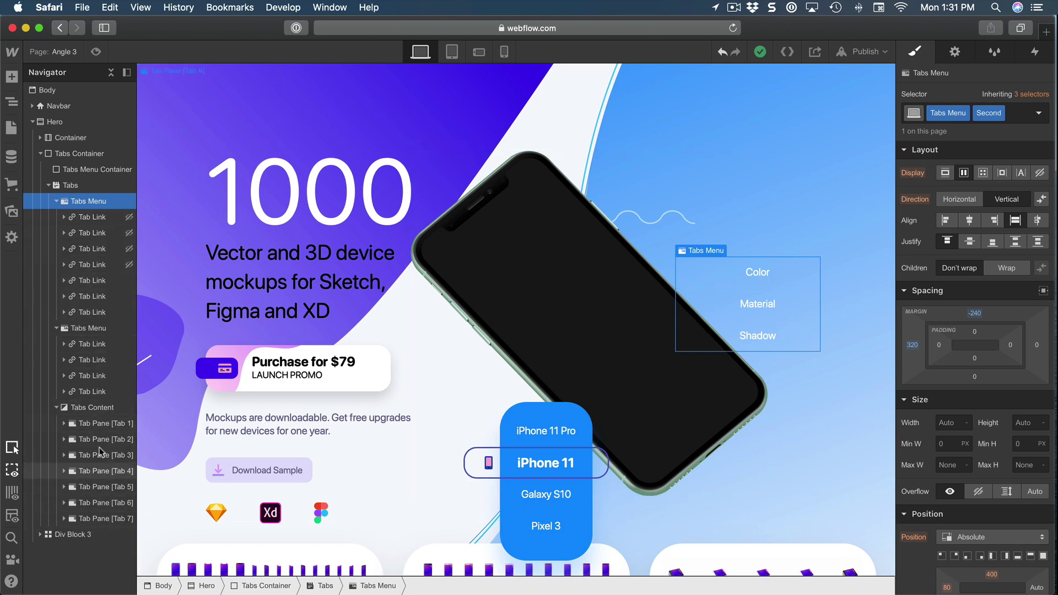
{"action": "left_click", "coordinate": [93, 266]}
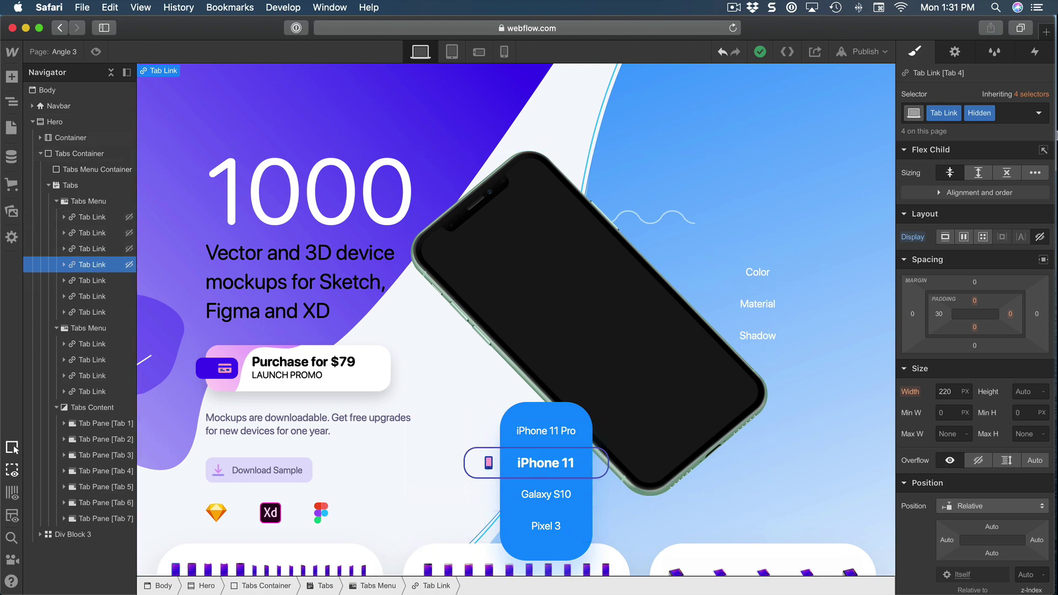
{"action": "double_click", "coordinate": [973, 115]}
{"action": "type", "text": "Hidden"}
{"action": "key", "text": "Return"}
{"action": "left_click", "coordinate": [997, 53]}
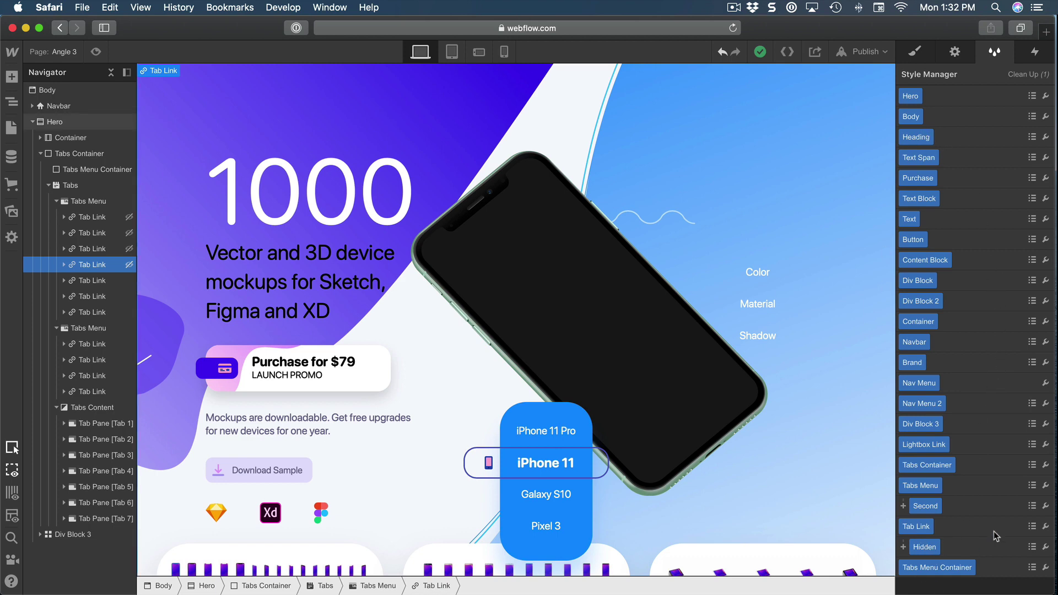
{"action": "left_click", "coordinate": [915, 51]}
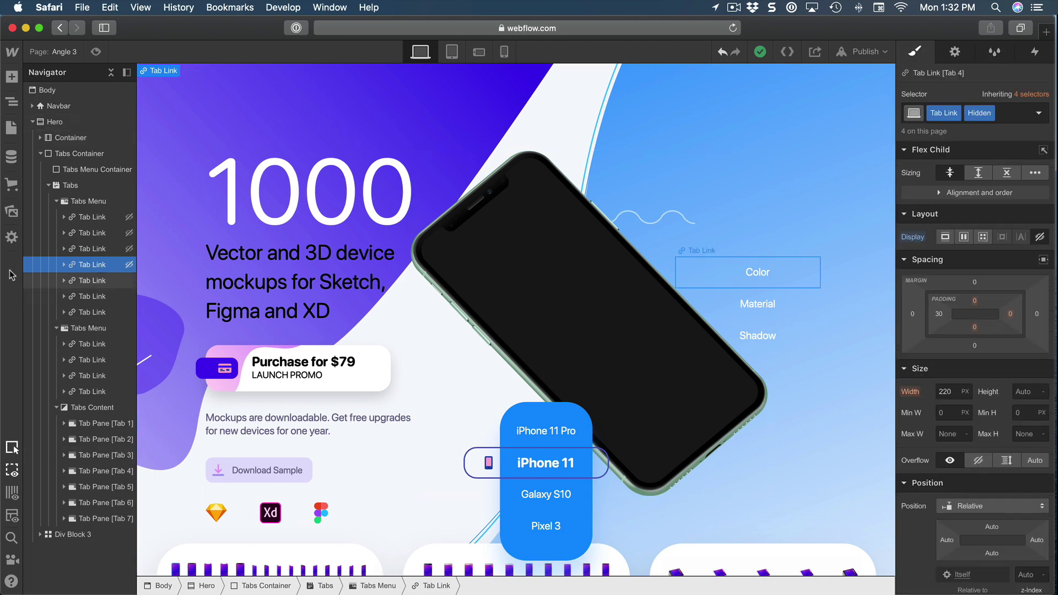
Step: Collapse both Tabs Menus and the Tabs Content in the element tree
{"action": "left_click", "coordinate": [56, 201]}
{"action": "left_click", "coordinate": [57, 217]}
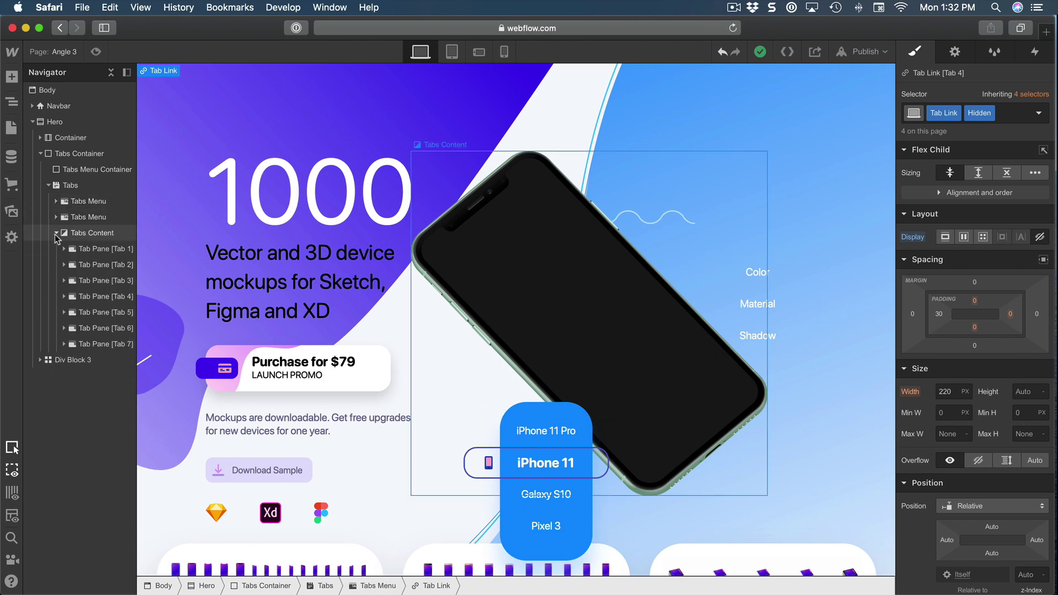
{"action": "left_click", "coordinate": [55, 234]}
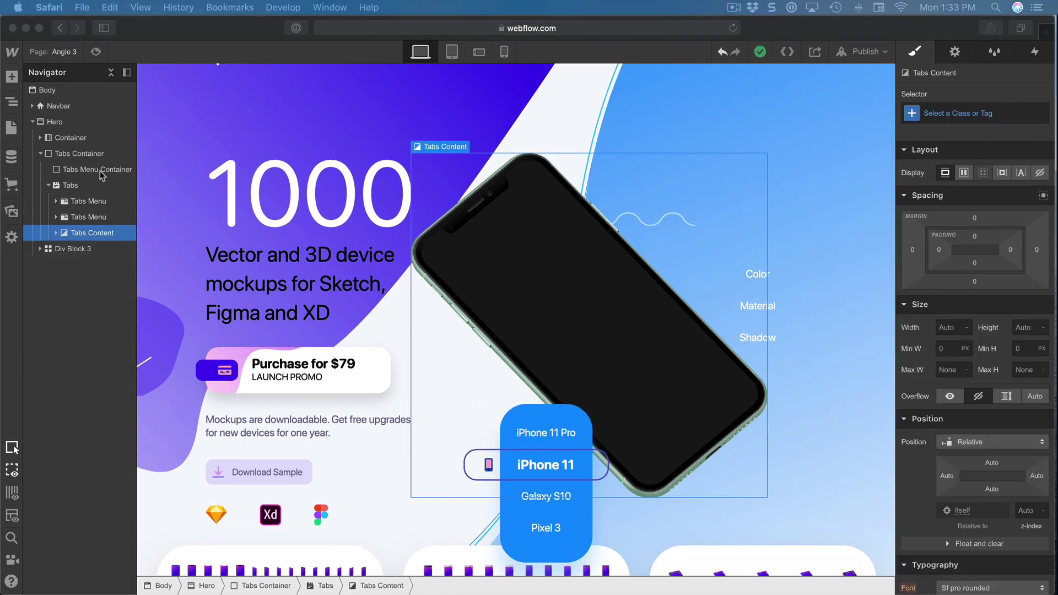
Step: Duplicate the Tabs Menu Container div and add a combo class named Second to the copy
{"action": "left_click", "coordinate": [63, 171]}
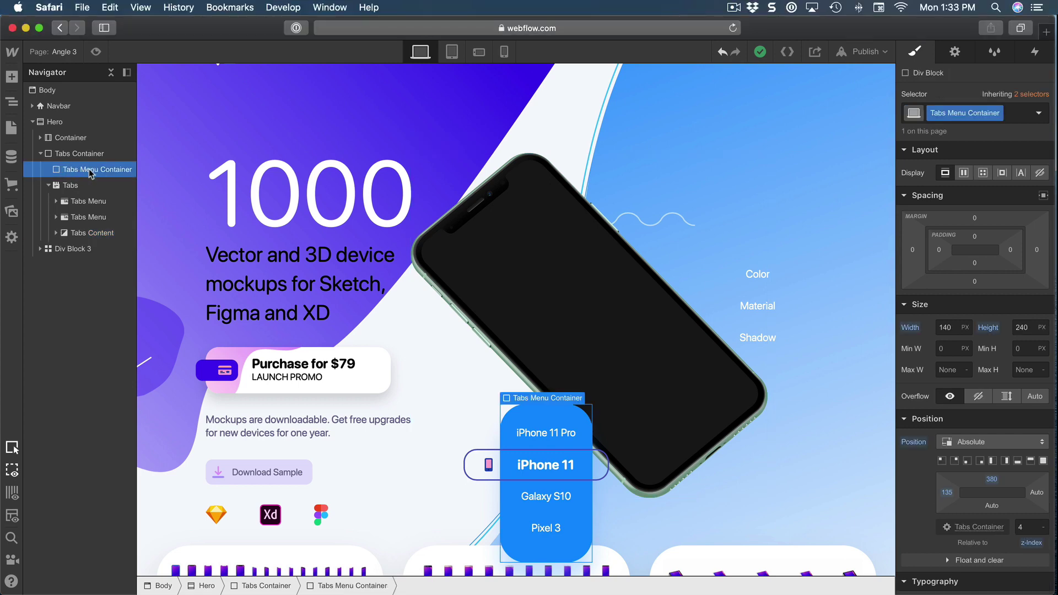
{"action": "right_click", "coordinate": [548, 401]}
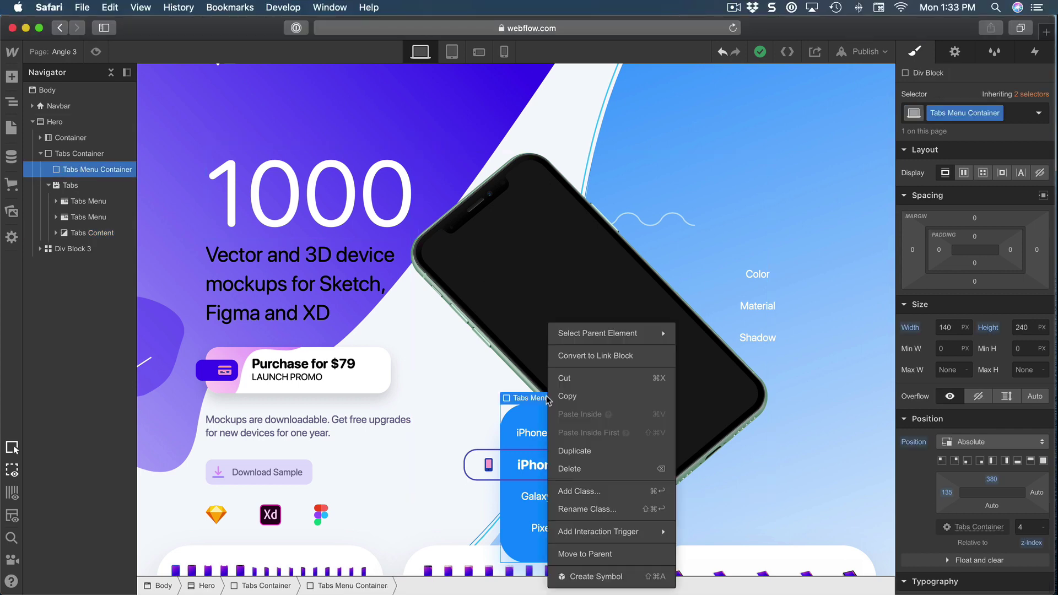
{"action": "left_click", "coordinate": [573, 452]}
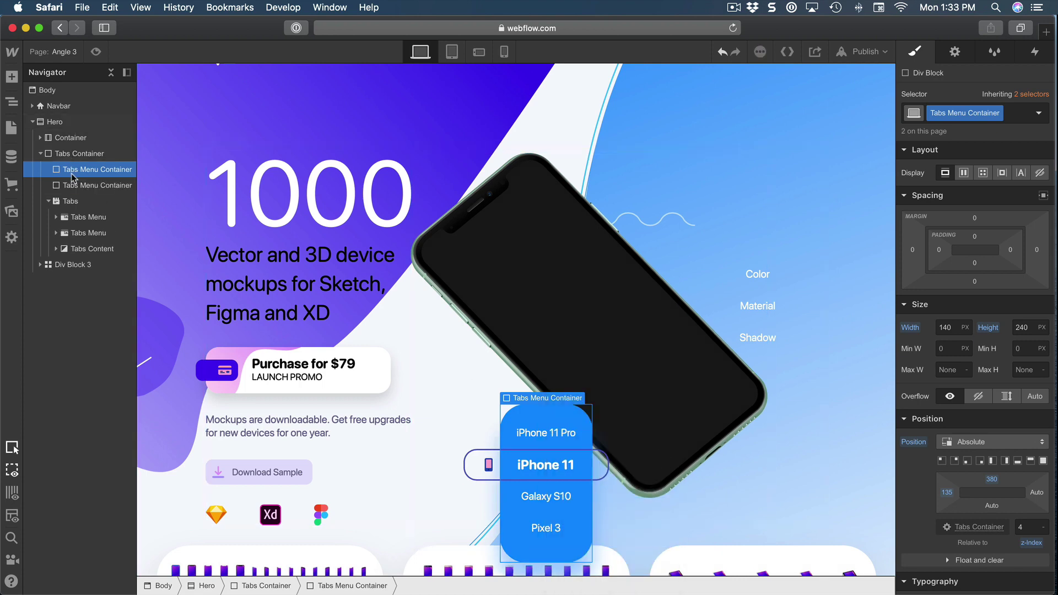
{"action": "left_click", "coordinate": [1015, 114]}
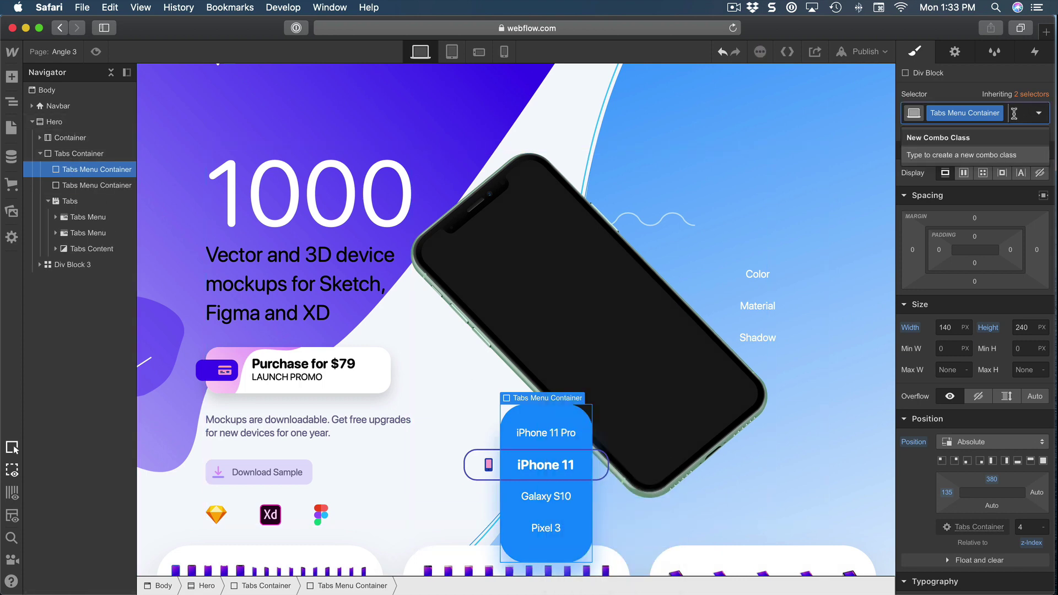
{"action": "type", "text": "Second"}
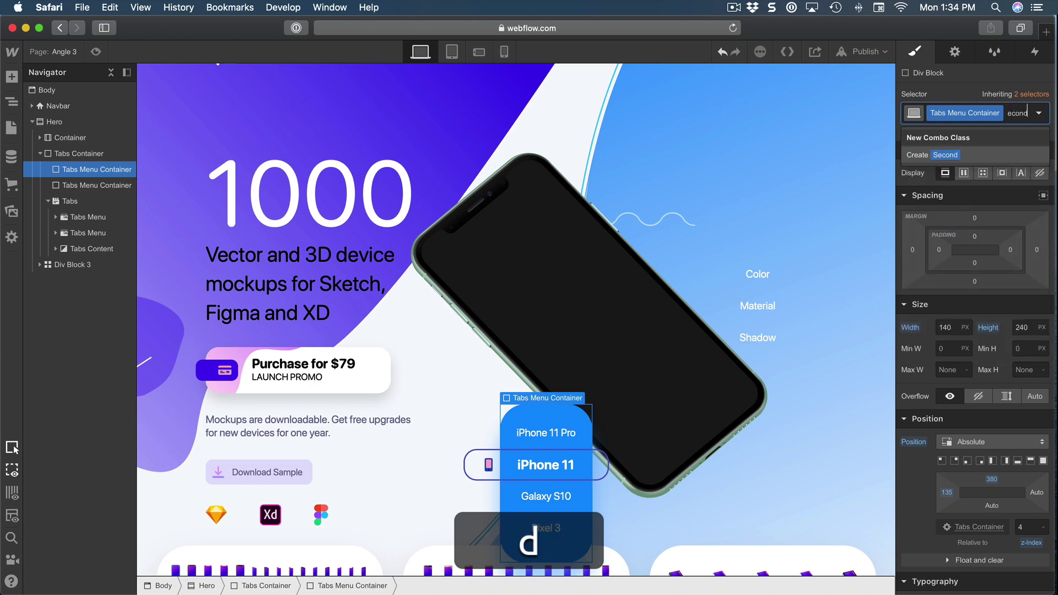
{"action": "key", "text": "Return"}
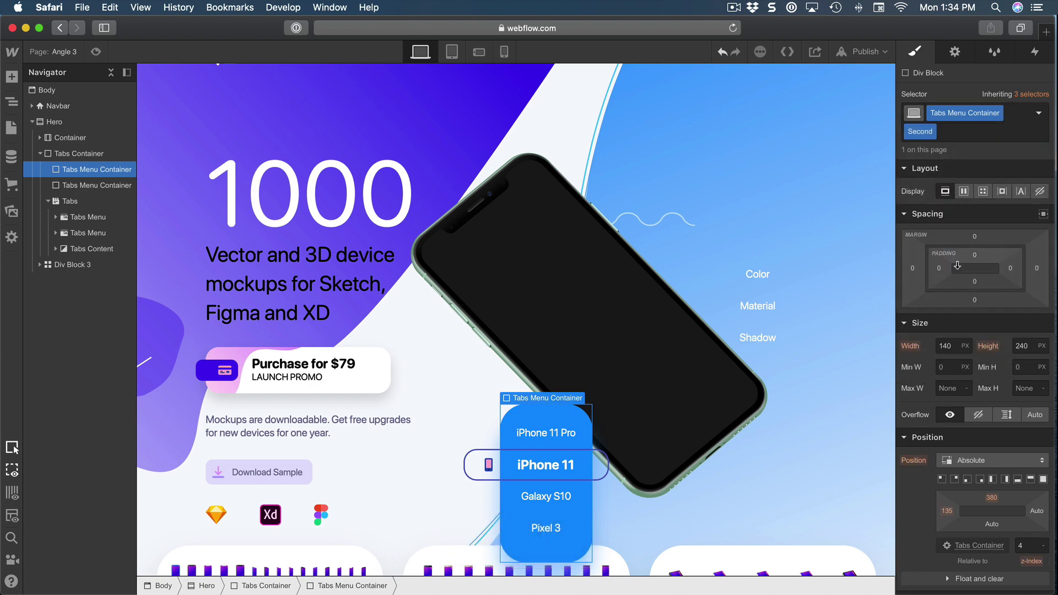
Step: Set the Second Tabs Menu Container's width to 220 px and height to 190 px
{"action": "scroll", "coordinate": [957, 357], "scroll_direction": "down", "scroll_amount": 3}
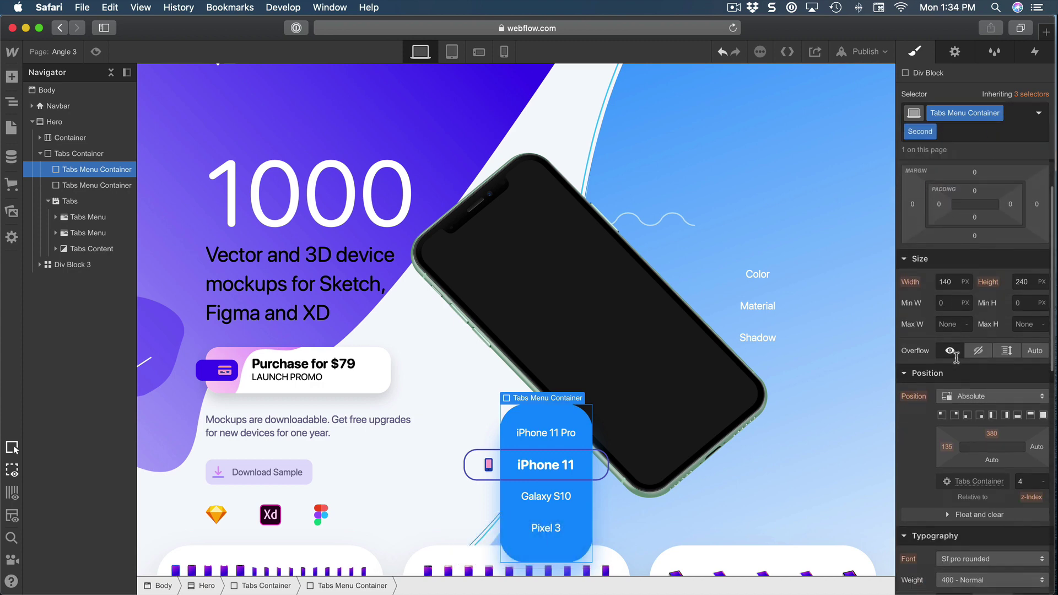
{"action": "left_click", "coordinate": [959, 284]}
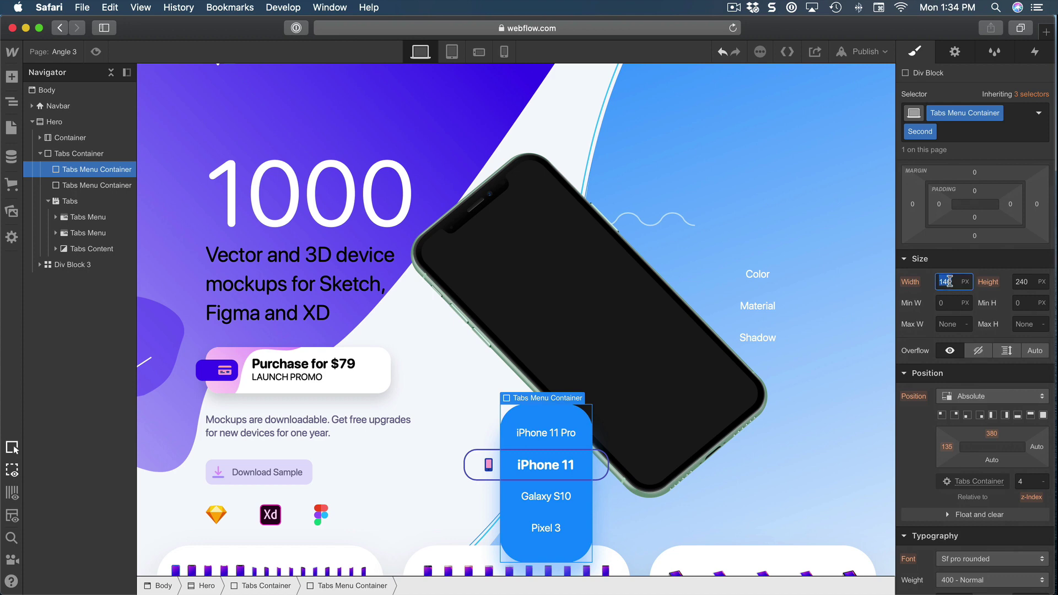
{"action": "type", "text": "220"}
{"action": "key", "text": "Return"}
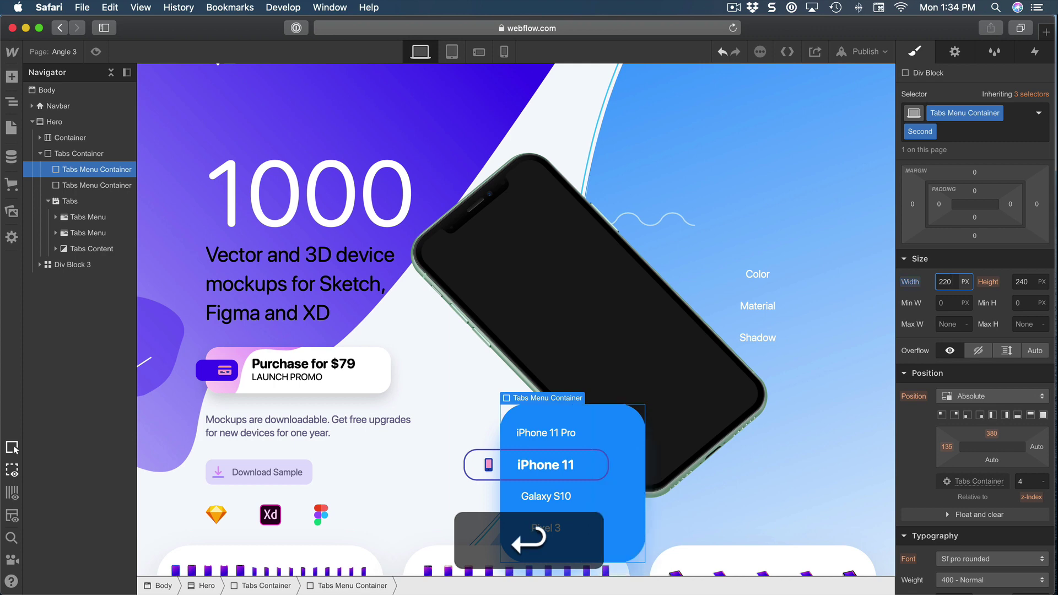
{"action": "left_click", "coordinate": [1023, 283]}
{"action": "type", "text": "190"}
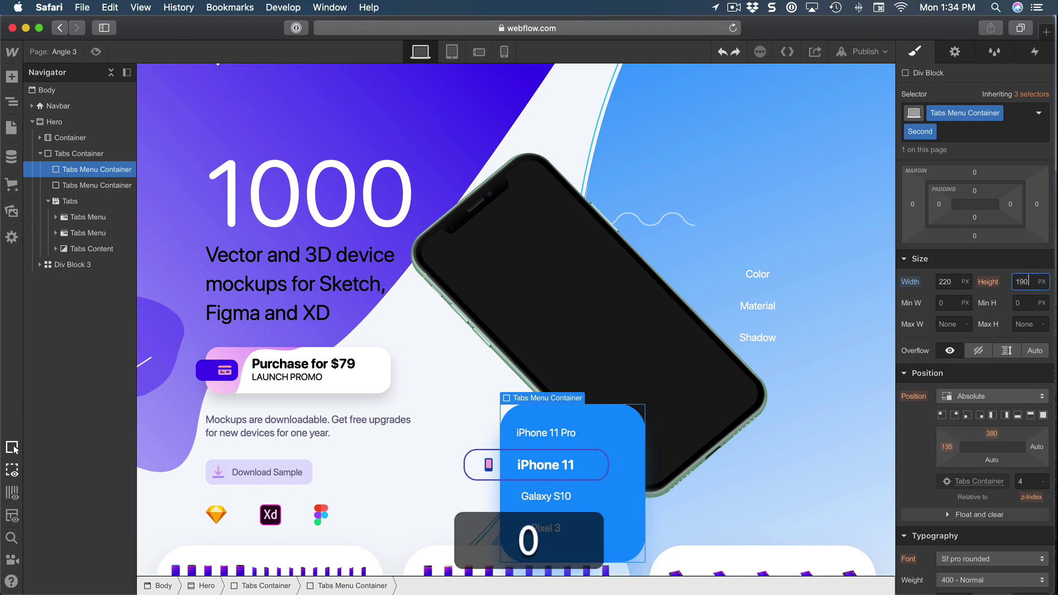
{"action": "key", "text": "Return"}
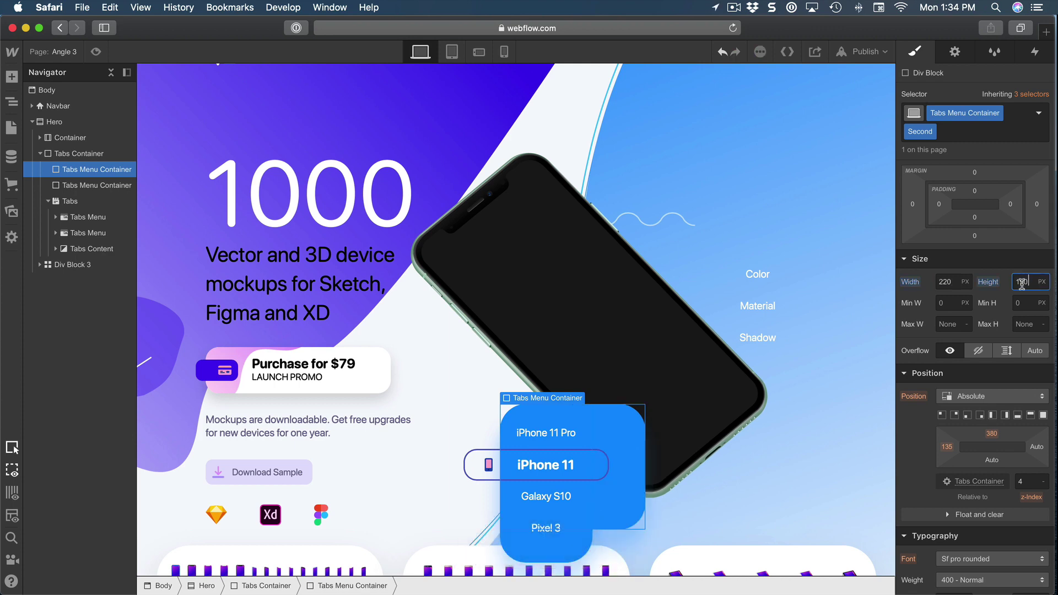
Step: Give the Second Tabs Menu Container a top margin of -240 px and a left margin of 300 px
{"action": "scroll", "coordinate": [1012, 292], "scroll_direction": "up", "scroll_amount": 2}
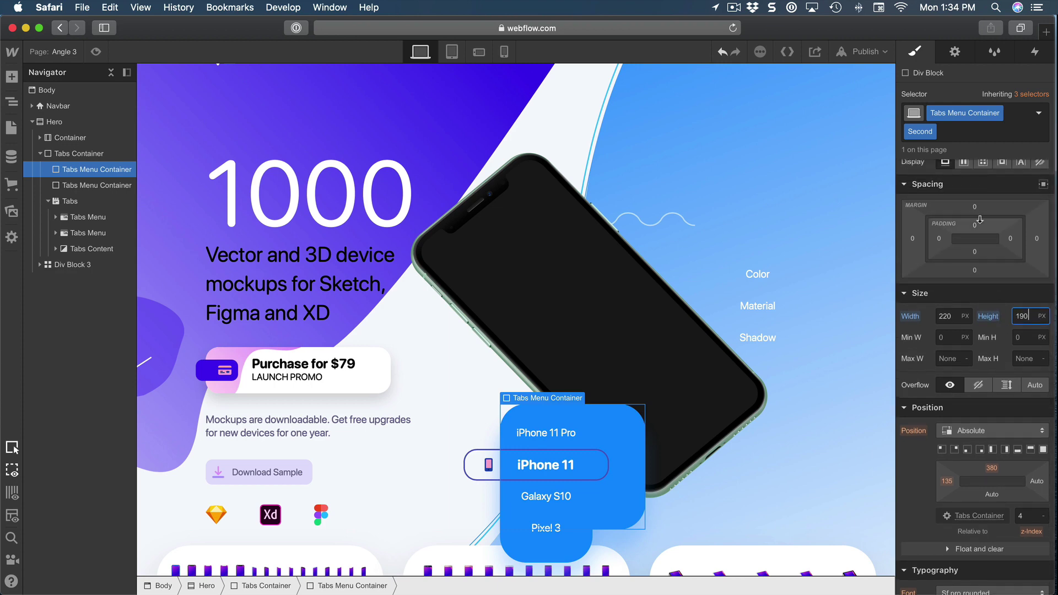
{"action": "left_click", "coordinate": [1002, 215]}
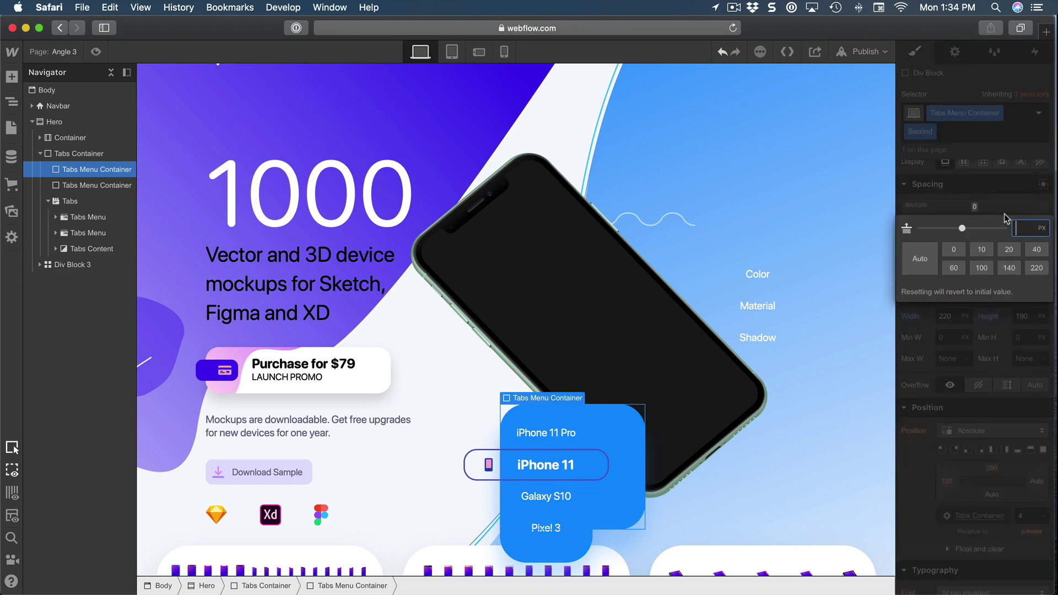
{"action": "type", "text": "-2"}
{"action": "type", "text": "50"}
{"action": "key", "text": "BackSpace"}
{"action": "key", "text": "BackSpace"}
{"action": "type", "text": "40"}
{"action": "key", "text": "Return"}
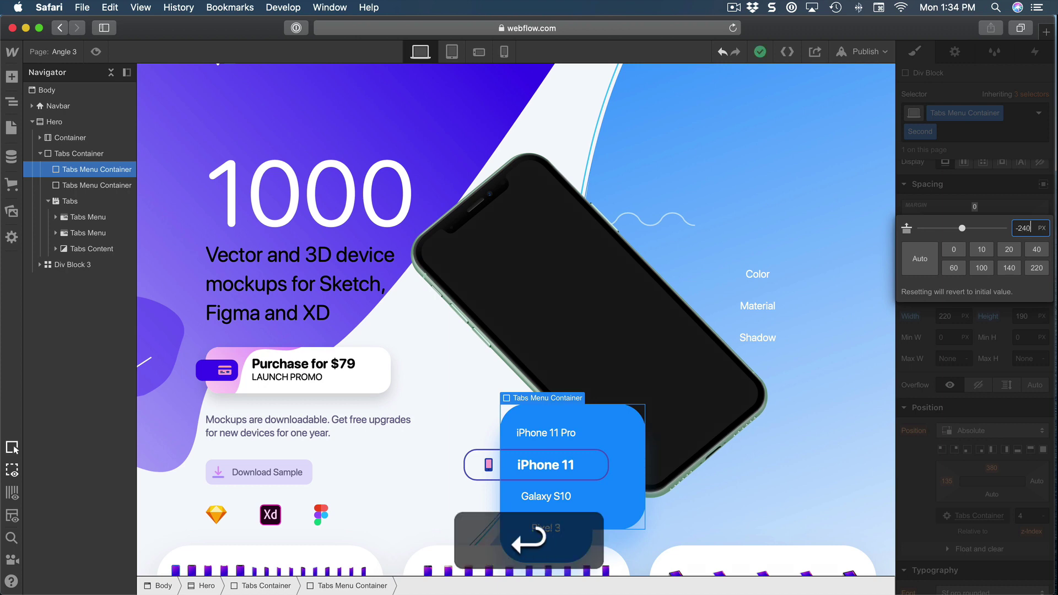
{"action": "left_click", "coordinate": [912, 240]}
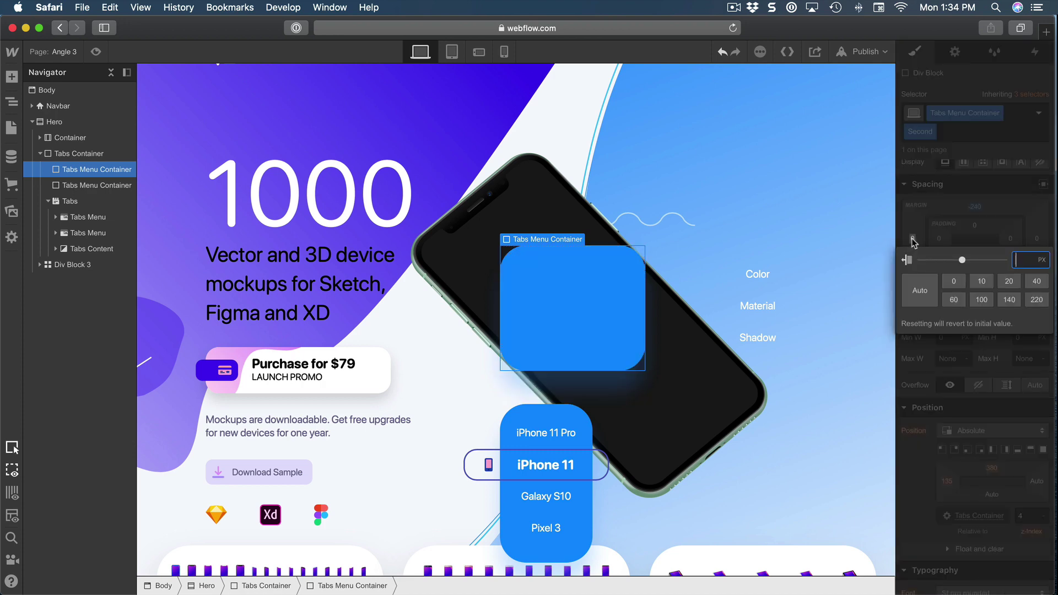
{"action": "type", "text": "300"}
{"action": "key", "text": "Return"}
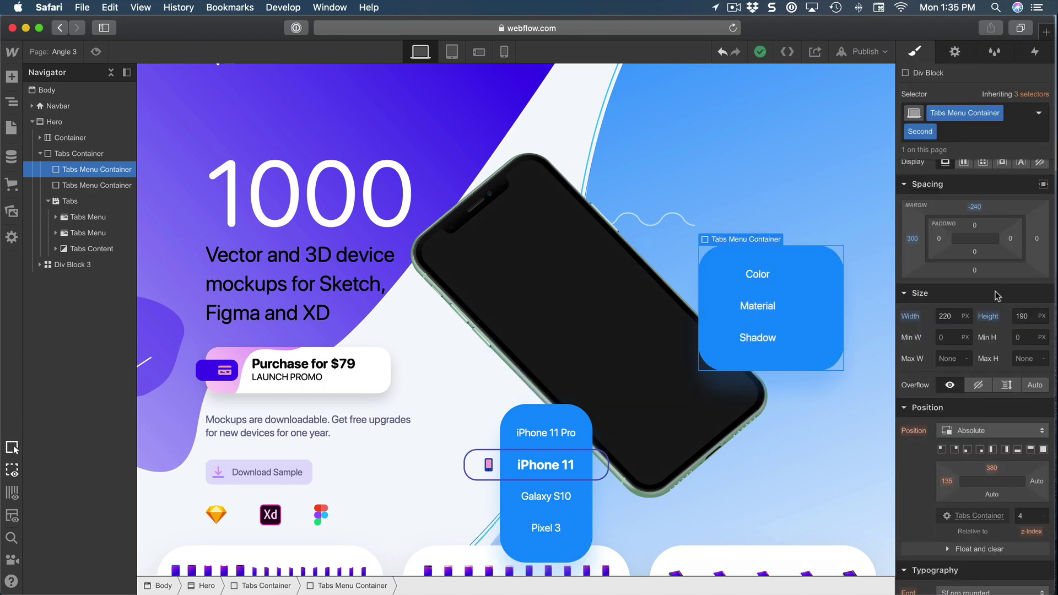
Step: Set the Second Tabs Menu Container's background color to white
{"action": "scroll", "coordinate": [988, 294], "scroll_direction": "down", "scroll_amount": 10}
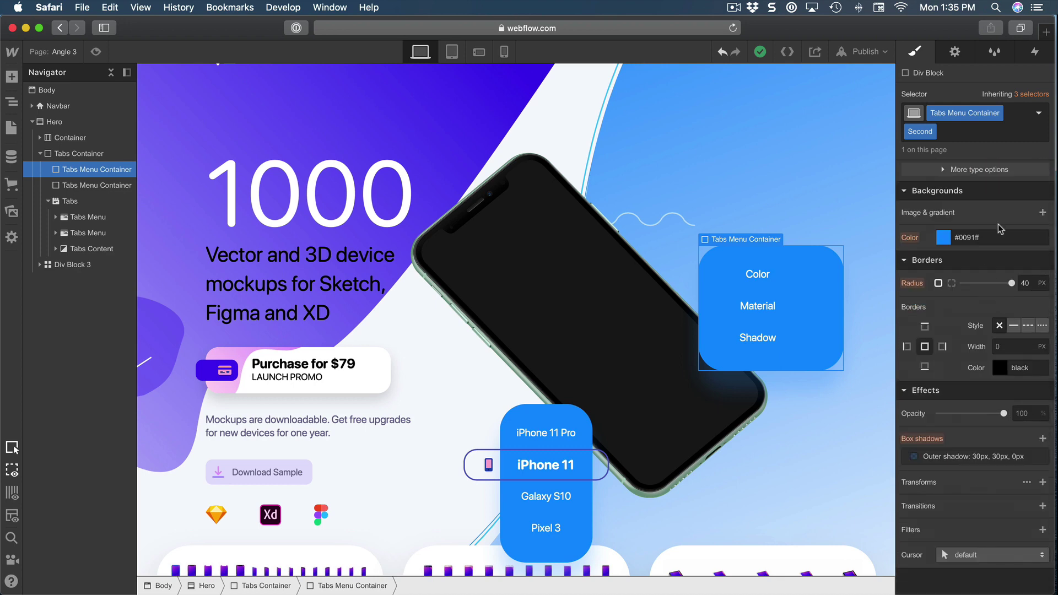
{"action": "left_click", "coordinate": [996, 242]}
{"action": "type", "text": "white"}
{"action": "key", "text": "Return"}
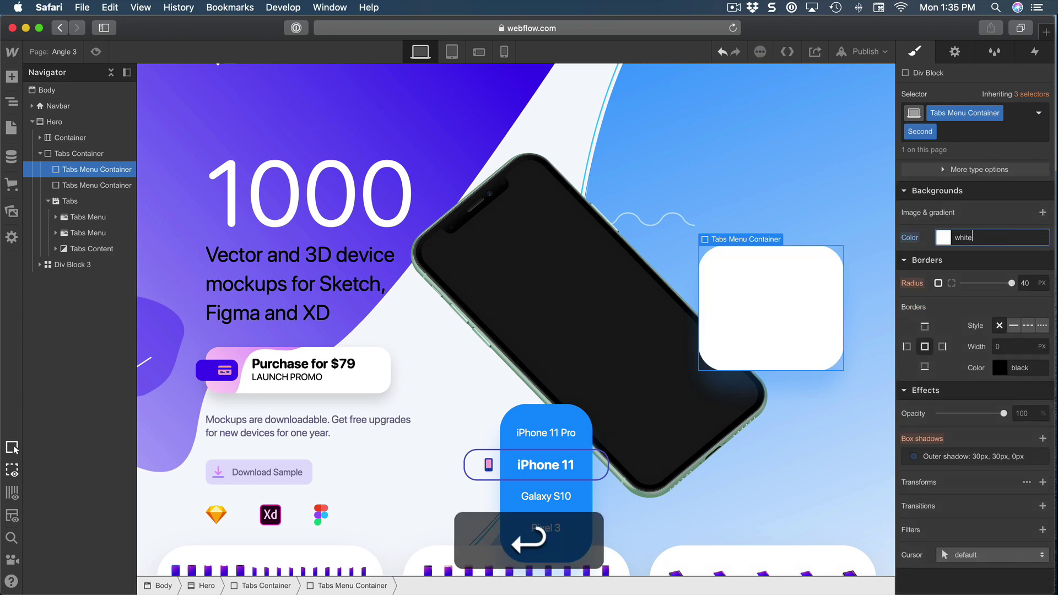
Step: Change the Second Tabs Menu Container's outer box shadow color to black (#000000) with 15% opacity
{"action": "scroll", "coordinate": [998, 230], "scroll_direction": "up", "scroll_amount": 1}
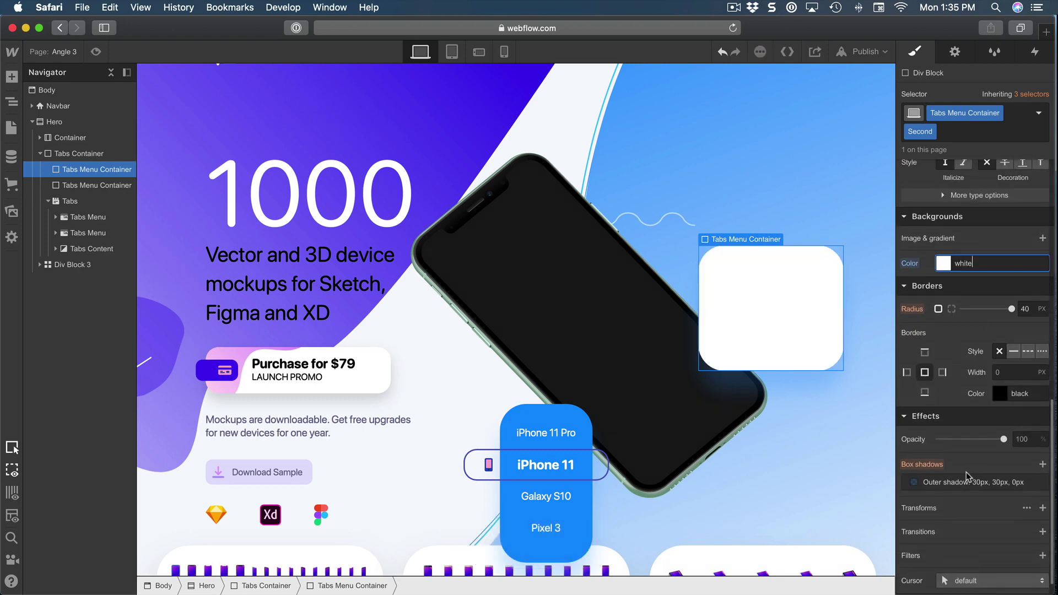
{"action": "scroll", "coordinate": [967, 472], "scroll_direction": "down", "scroll_amount": 1}
{"action": "left_click", "coordinate": [940, 461]}
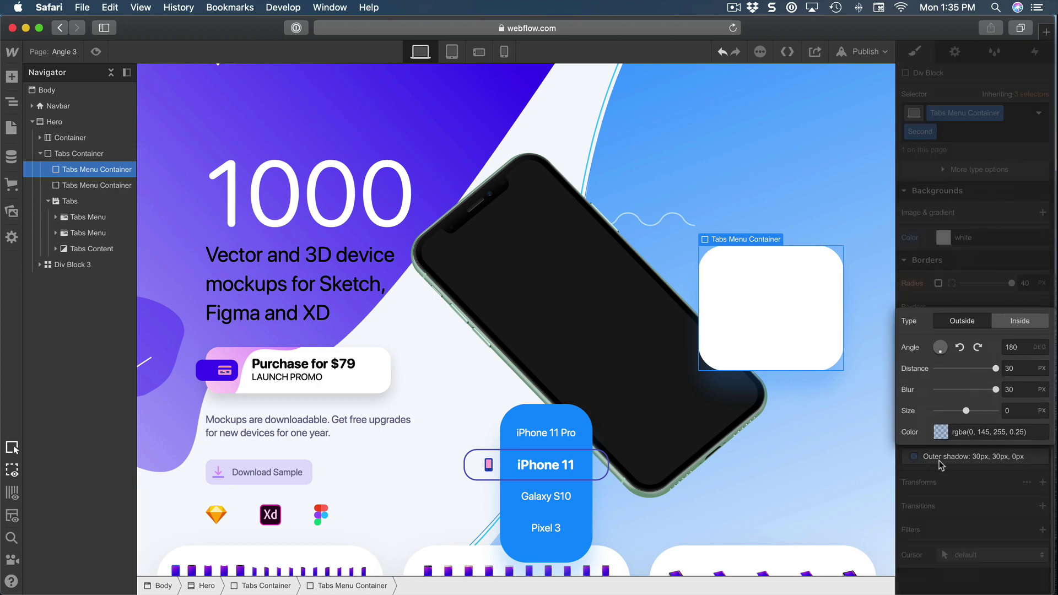
{"action": "left_click", "coordinate": [941, 433]}
{"action": "double_click", "coordinate": [923, 364]}
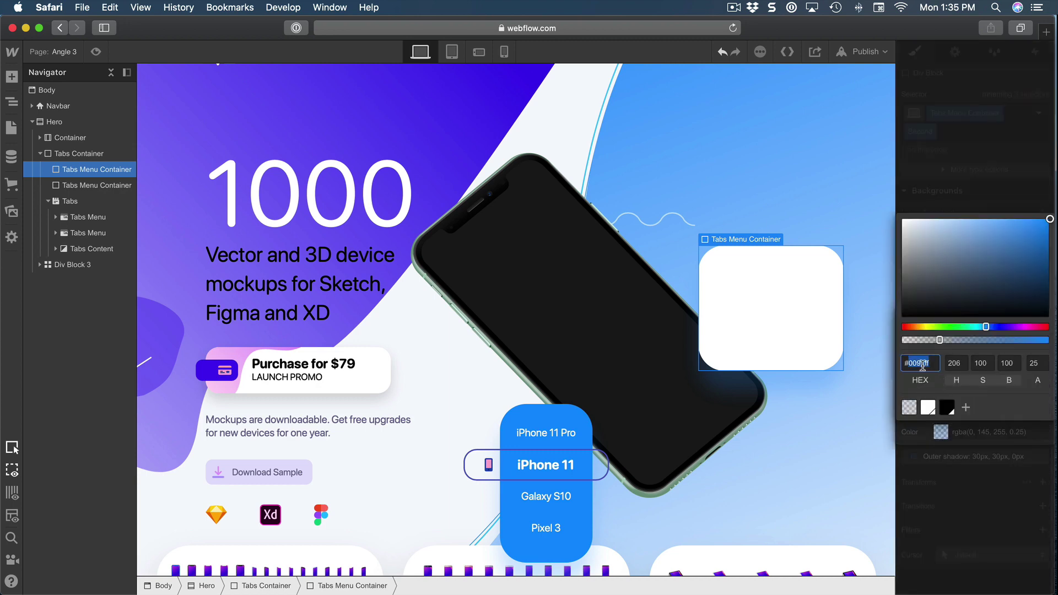
{"action": "type", "text": "000"}
{"action": "key", "text": "Return"}
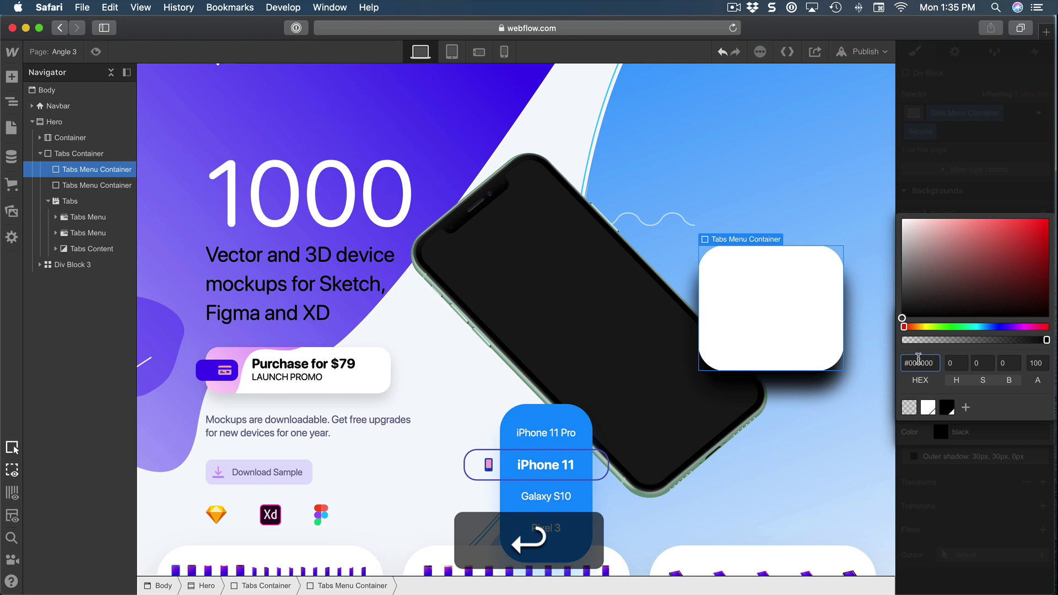
{"action": "double_click", "coordinate": [1036, 363]}
{"action": "type", "text": "15"}
{"action": "left_click", "coordinate": [976, 206]}
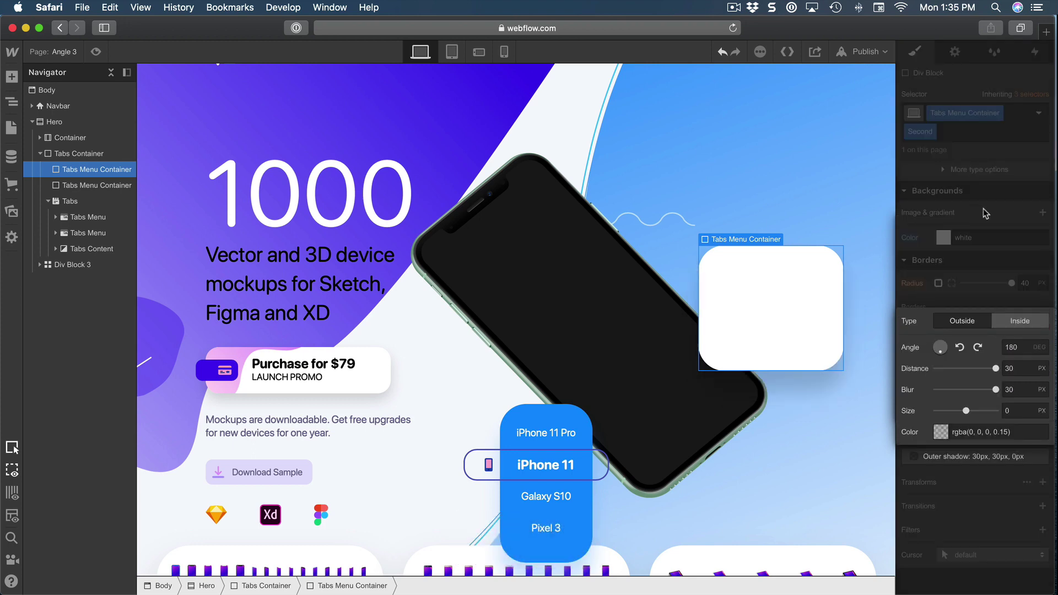
Step: Add a new combo class named Second to the Color tab's Tab Link in the second Tabs Menu
{"action": "left_click", "coordinate": [986, 214]}
{"action": "key", "text": "super+v"}
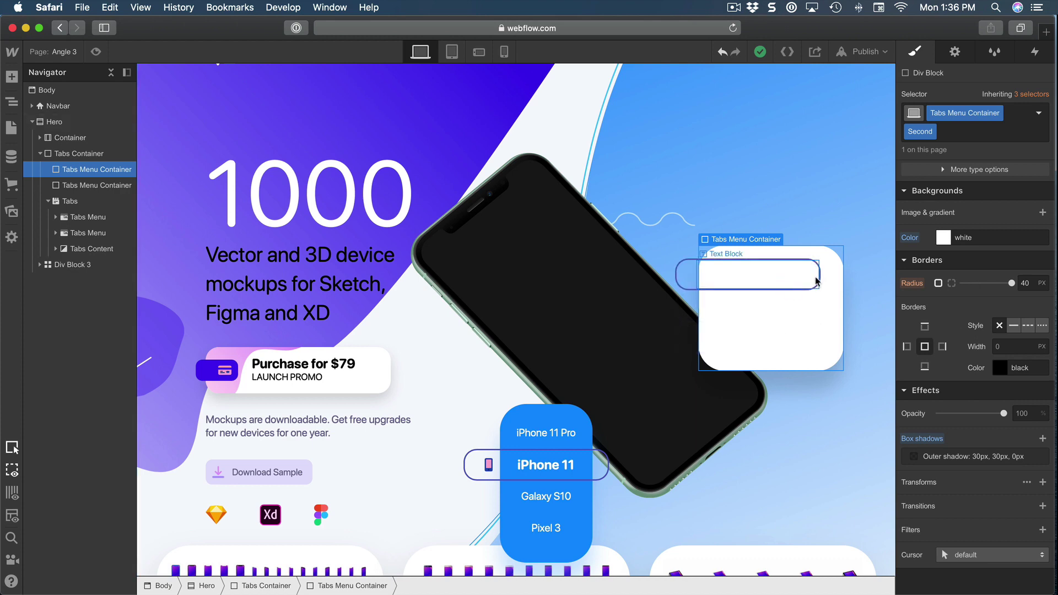
{"action": "left_click", "coordinate": [688, 281]}
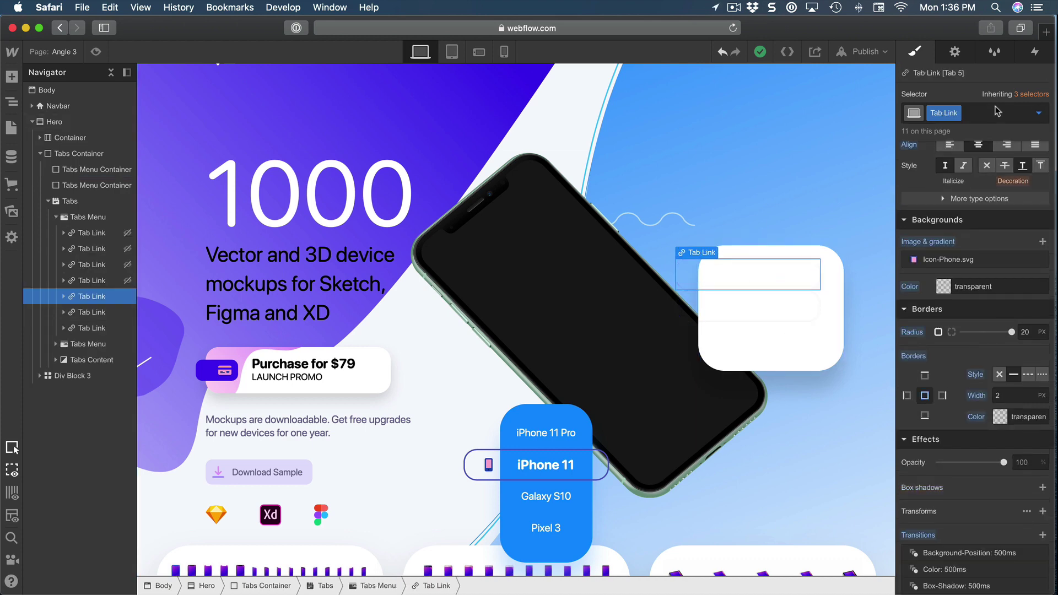
{"action": "left_click", "coordinate": [975, 114]}
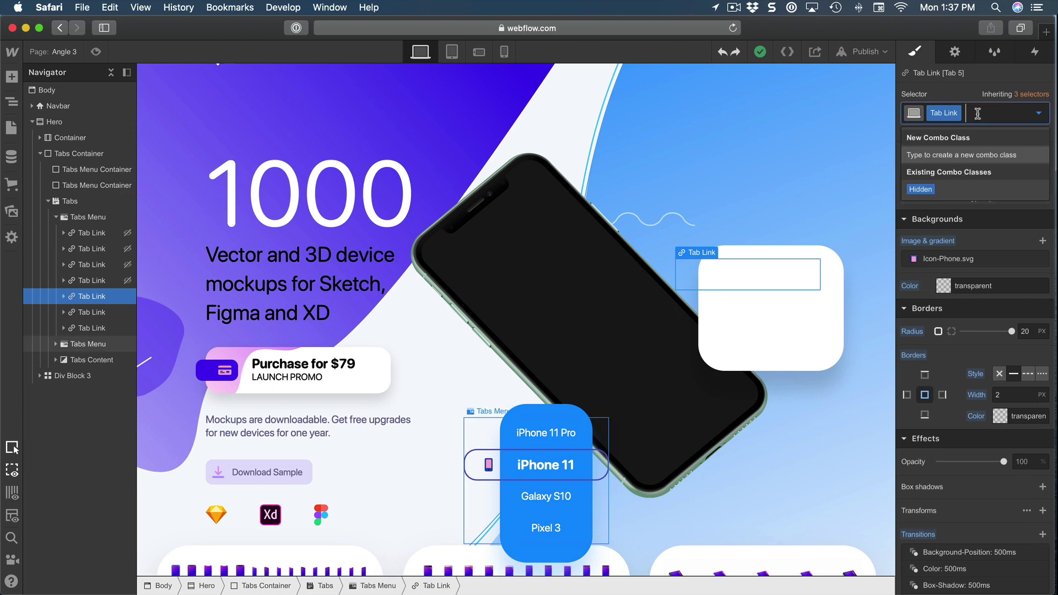
{"action": "type", "text": "Second"}
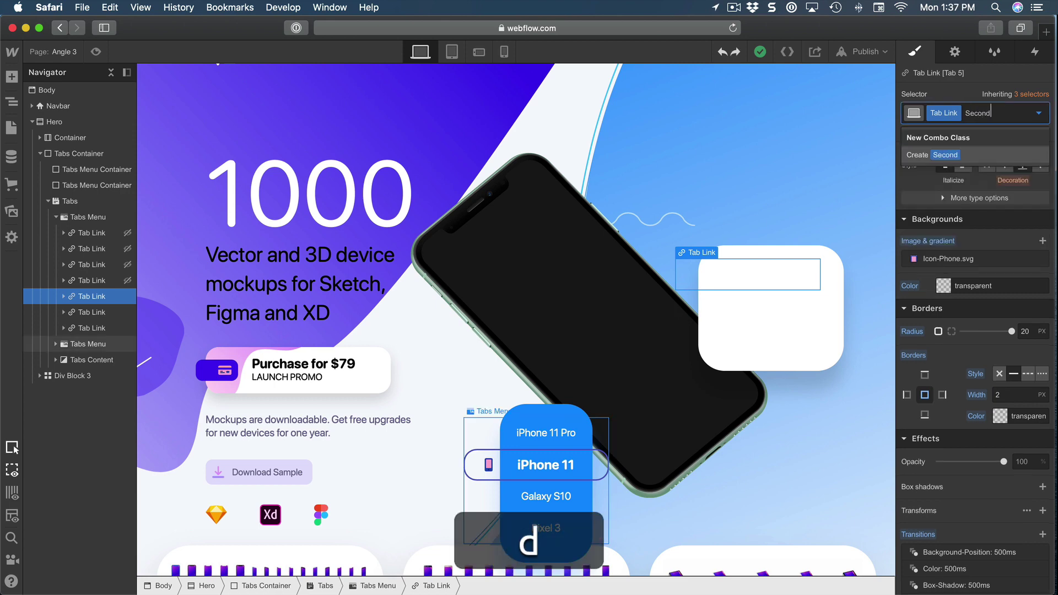
{"action": "key", "text": "Return"}
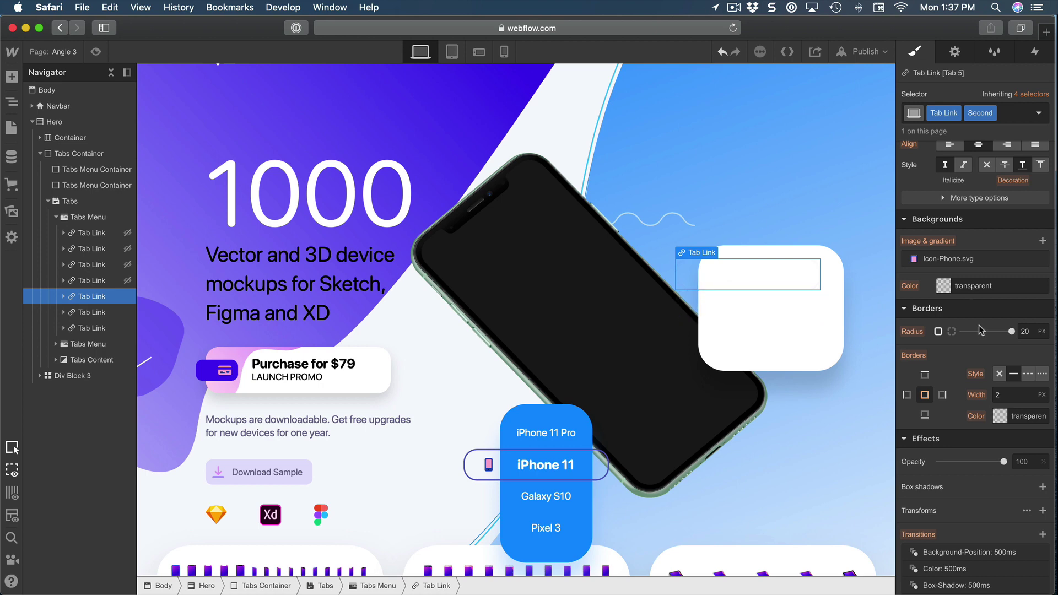
Step: Set the Color tab link's text color to #6c6a8e and its font size to 20 px
{"action": "scroll", "coordinate": [942, 382], "scroll_direction": "up", "scroll_amount": 5}
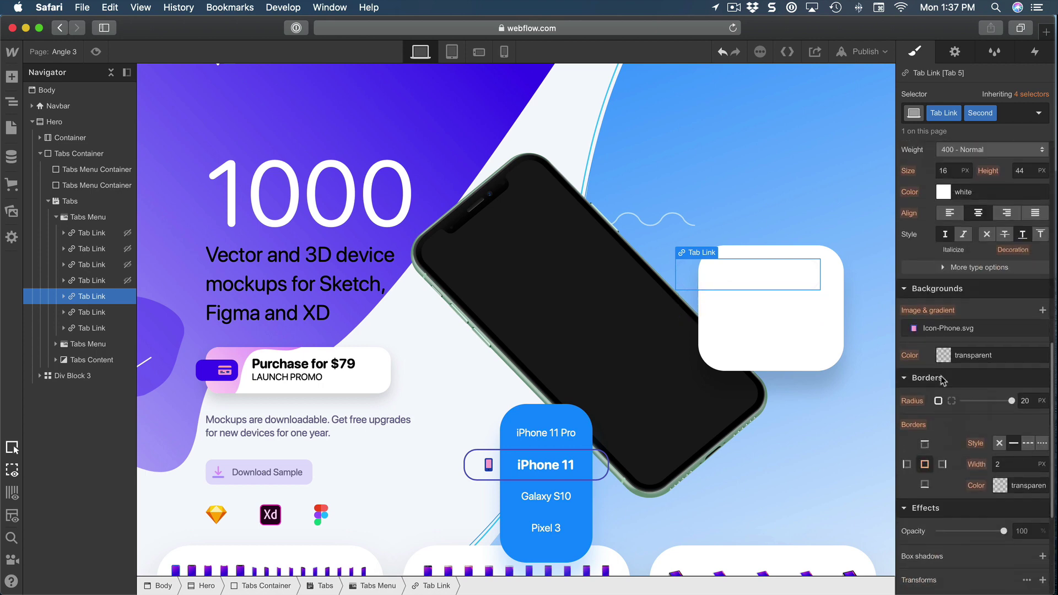
{"action": "left_click", "coordinate": [981, 390]}
{"action": "type", "text": "#6c6a8e"}
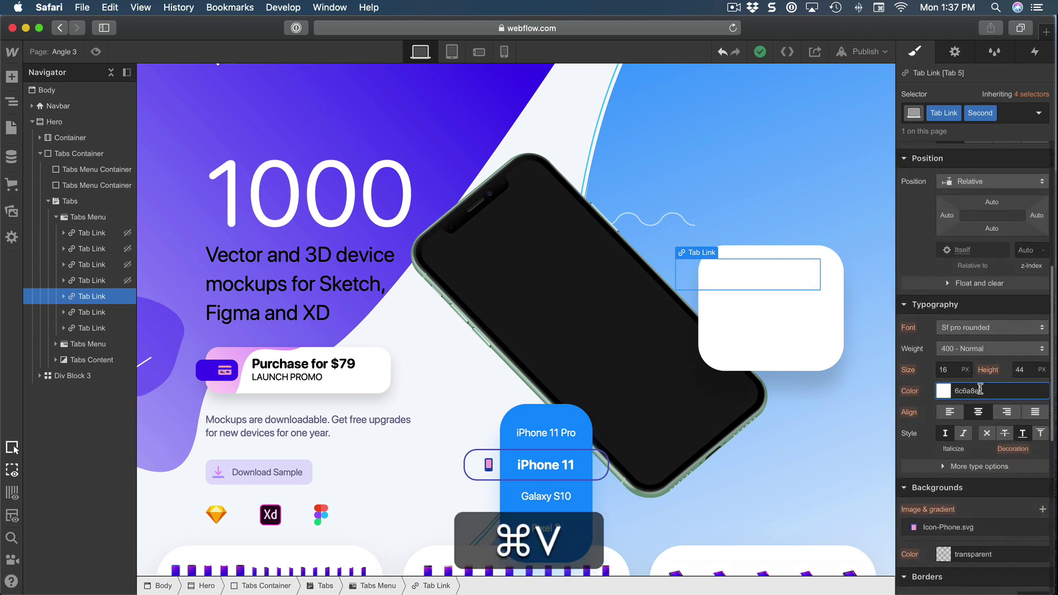
{"action": "key", "text": "Return"}
{"action": "left_click", "coordinate": [952, 368]}
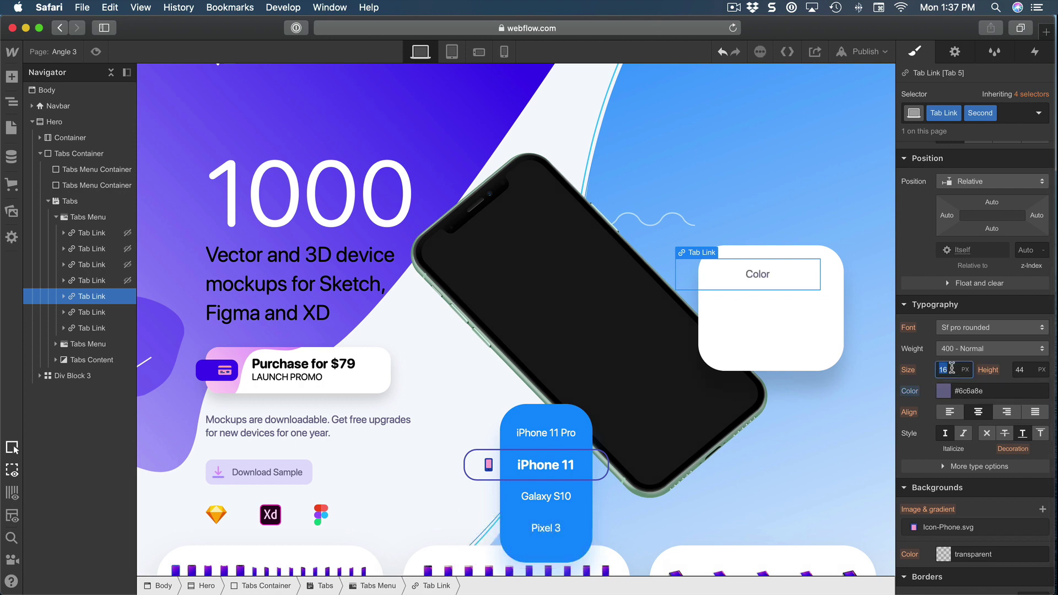
{"action": "type", "text": "20"}
{"action": "key", "text": "Return"}
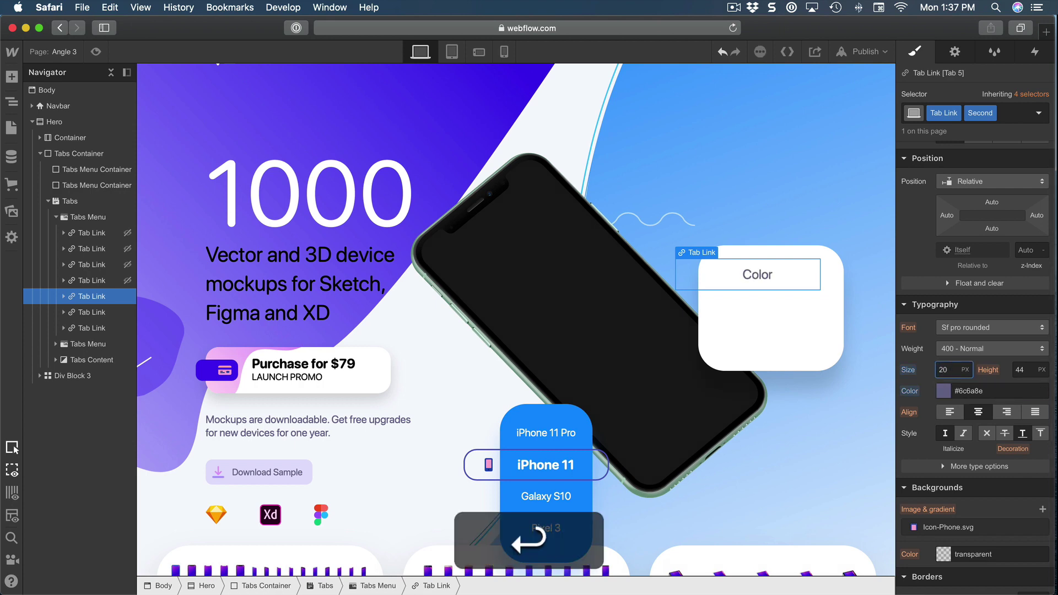
Step: Set the Color tab link's font weight to 600 - Semi Bold and align its text left
{"action": "left_click", "coordinate": [982, 353]}
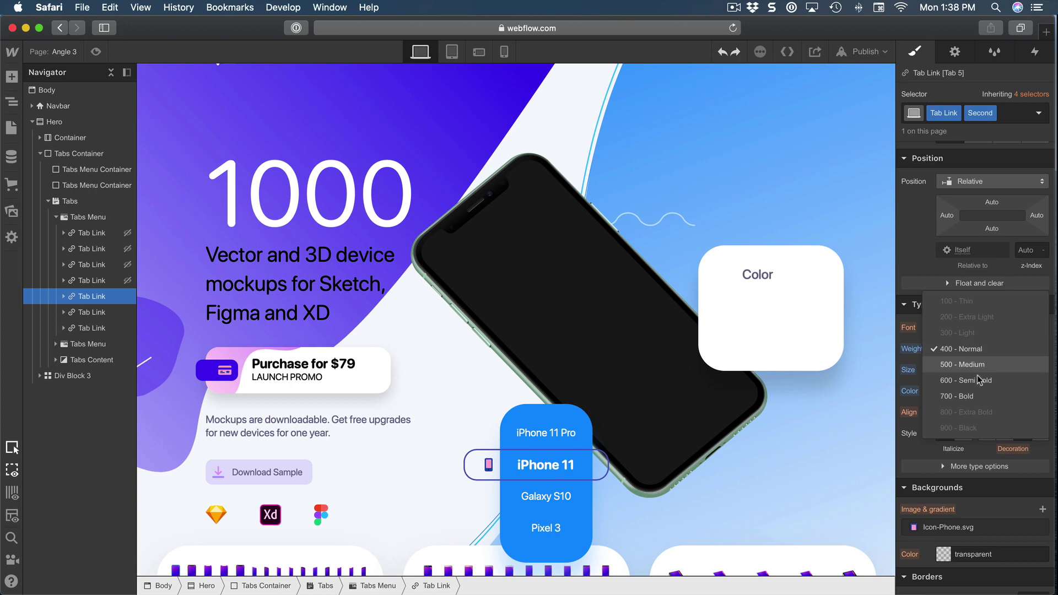
{"action": "left_click", "coordinate": [977, 374]}
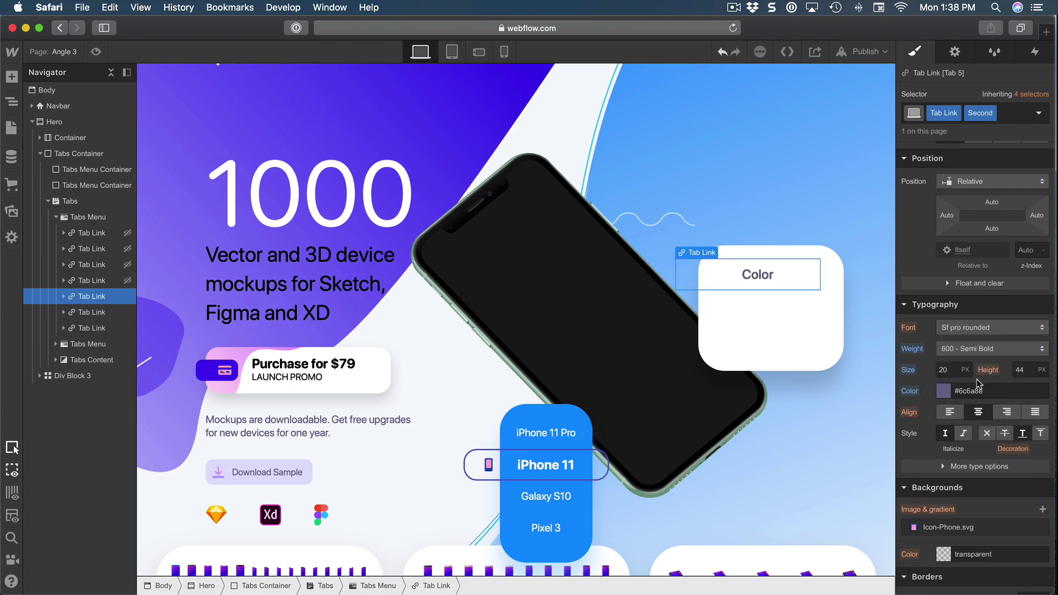
{"action": "left_click", "coordinate": [950, 412]}
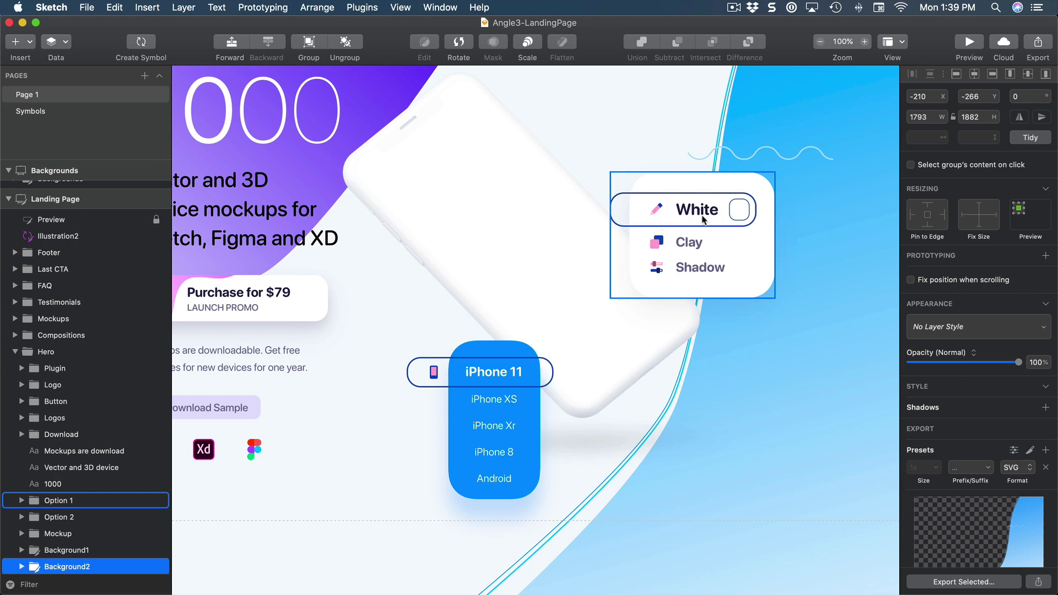
Step: Return to Webflow in Safari and set the Color tab link's left padding to 100 px
{"action": "key", "text": "super+Tab"}
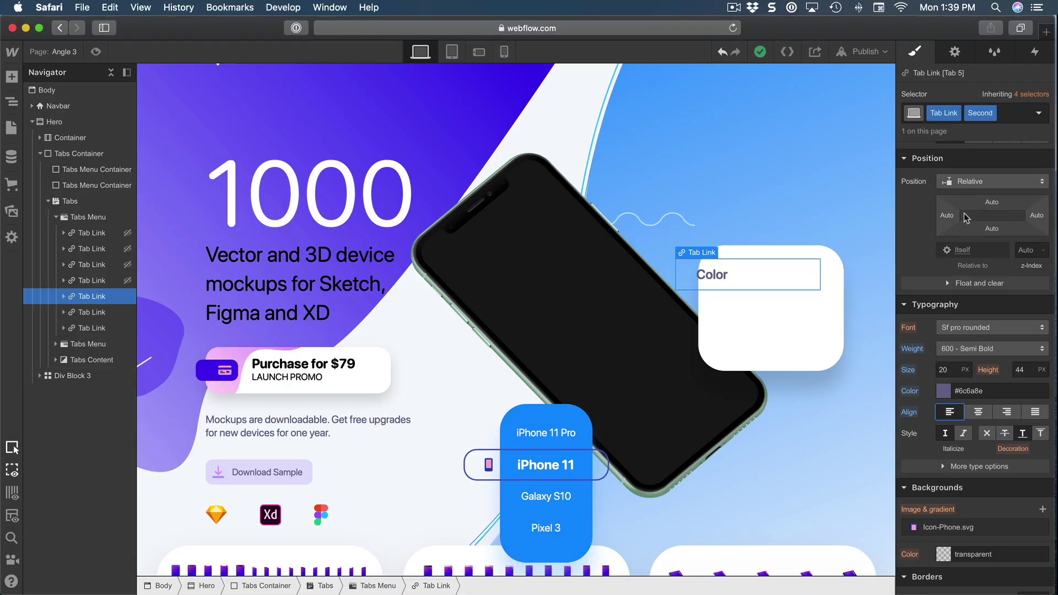
{"action": "scroll", "coordinate": [965, 213], "scroll_direction": "up", "scroll_amount": 1}
{"action": "scroll", "coordinate": [970, 421], "scroll_direction": "up", "scroll_amount": 5}
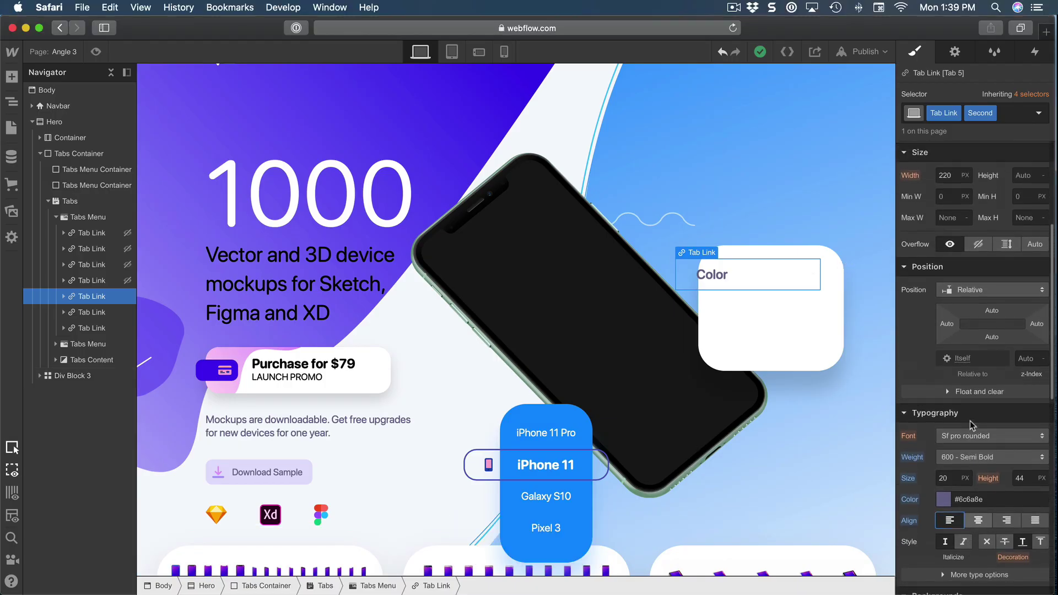
{"action": "scroll", "coordinate": [970, 419], "scroll_direction": "up", "scroll_amount": 7}
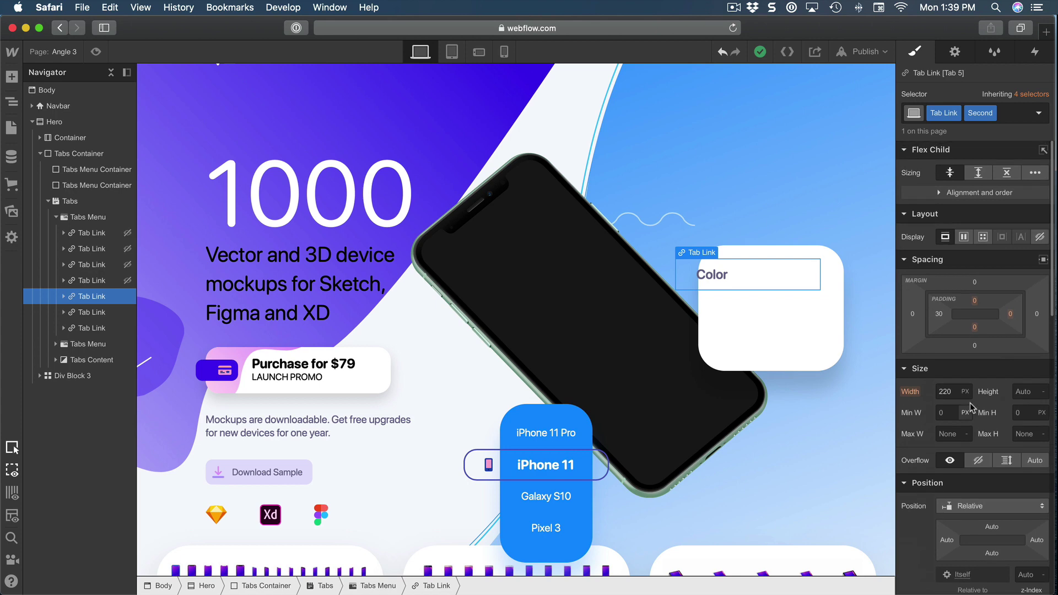
{"action": "left_click", "coordinate": [946, 319]}
{"action": "type", "text": "100"}
{"action": "key", "text": "Return"}
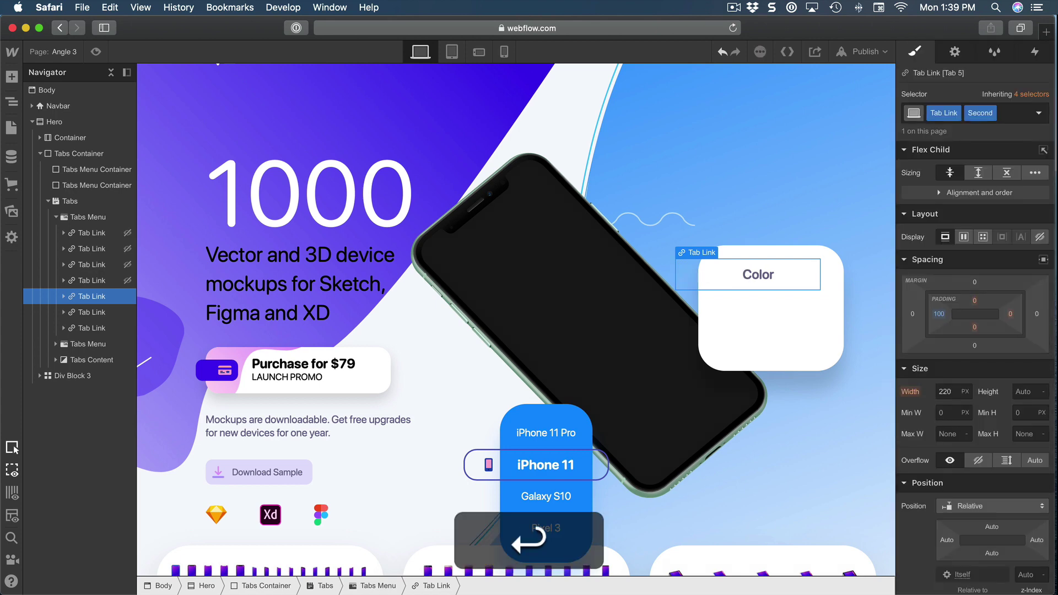
Step: Position the Color tab link's Icon-Phone.svg background image at 55 px from the left and 50% from the top
{"action": "scroll", "coordinate": [924, 372], "scroll_direction": "down", "scroll_amount": 15}
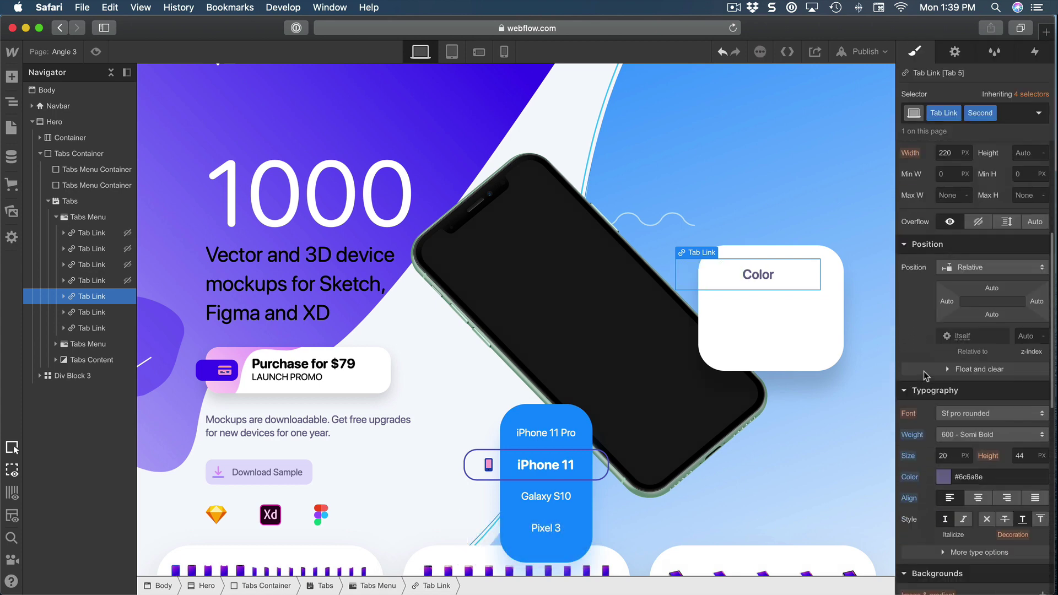
{"action": "scroll", "coordinate": [924, 372], "scroll_direction": "down", "scroll_amount": 4}
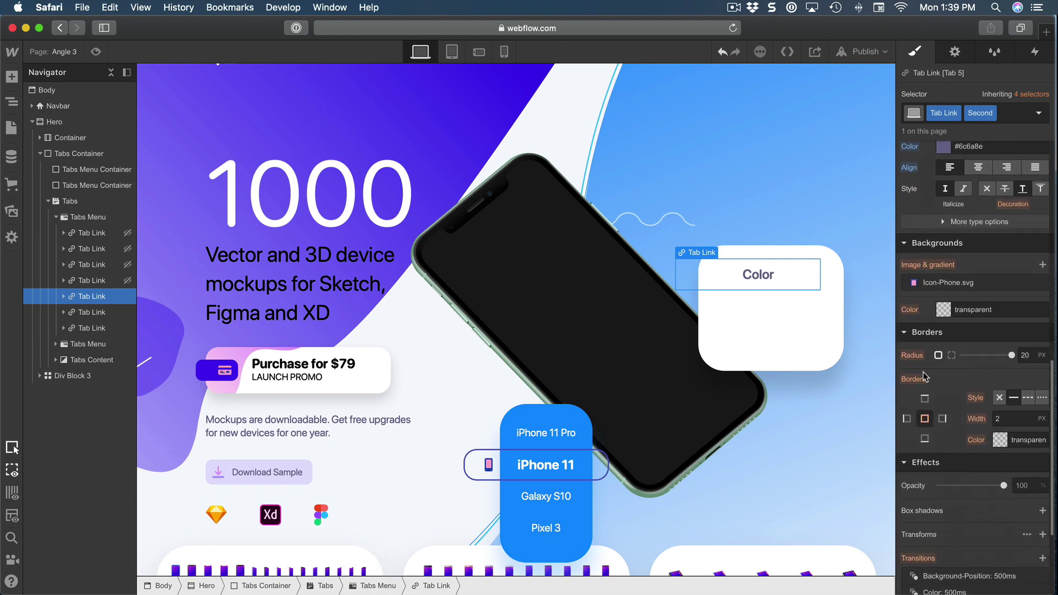
{"action": "left_click", "coordinate": [991, 281]}
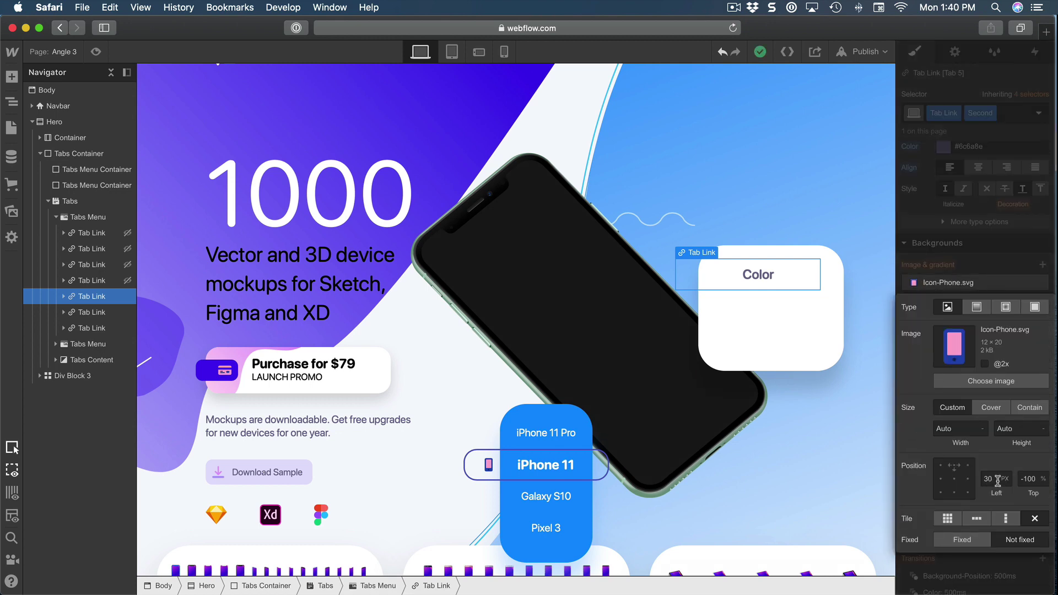
{"action": "left_click", "coordinate": [1031, 481]}
{"action": "key", "text": "BackSpace"}
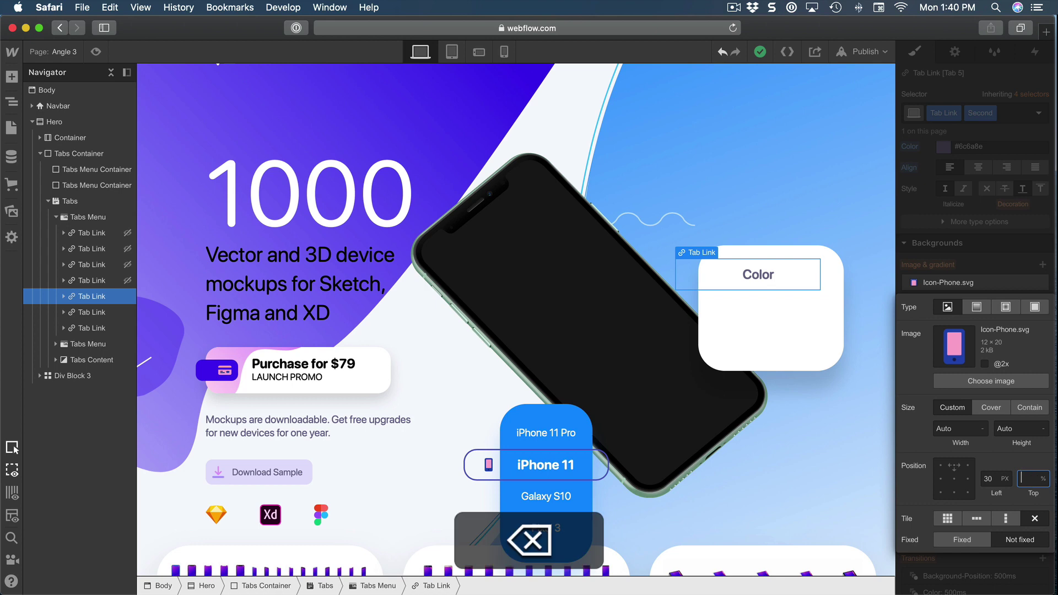
{"action": "type", "text": "50"}
{"action": "key", "text": "Return"}
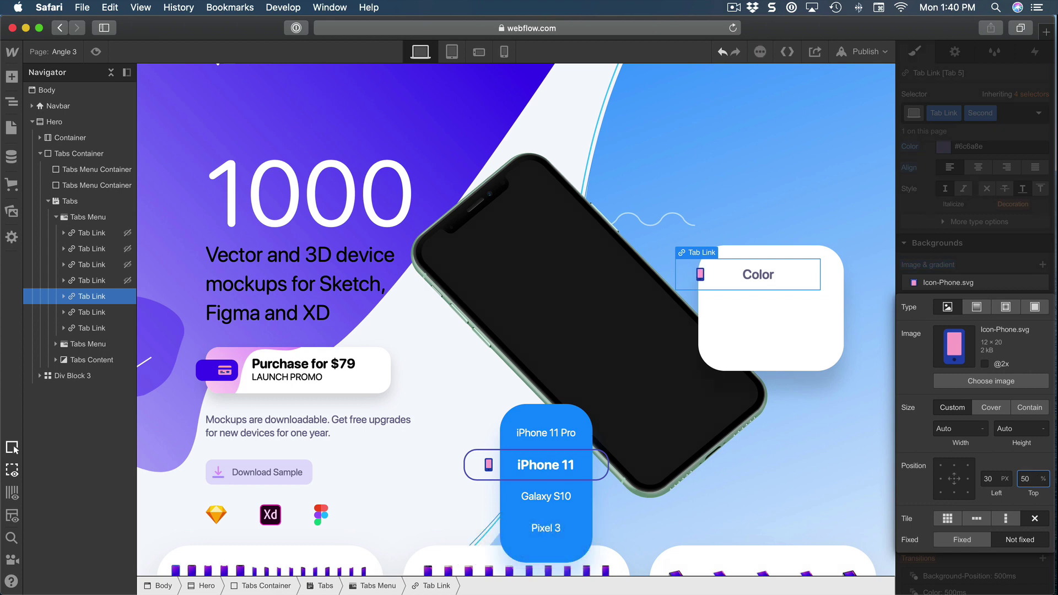
{"action": "left_click", "coordinate": [991, 479]}
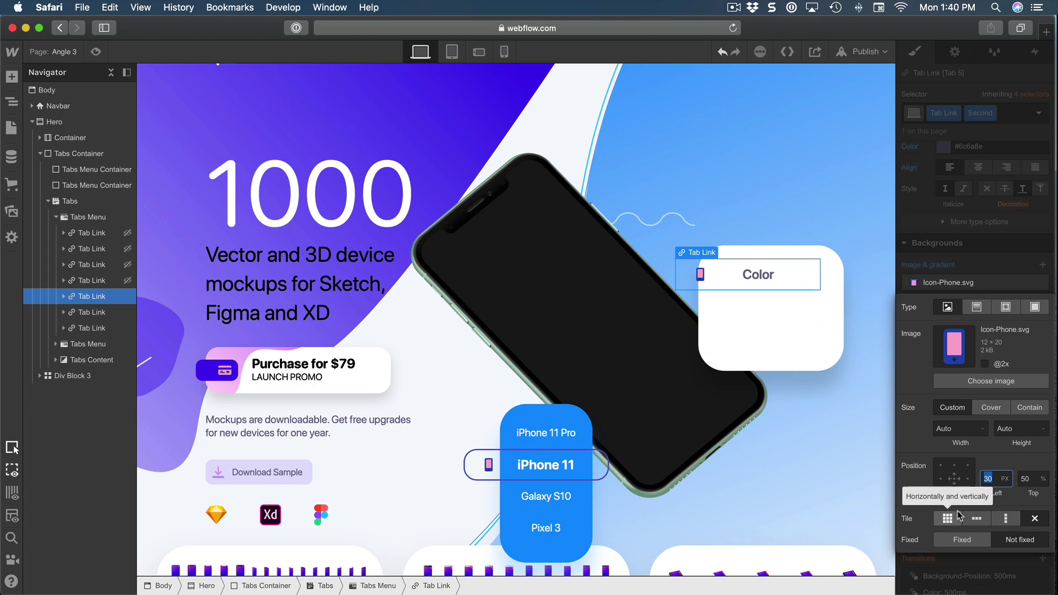
{"action": "type", "text": "55"}
{"action": "key", "text": "Return"}
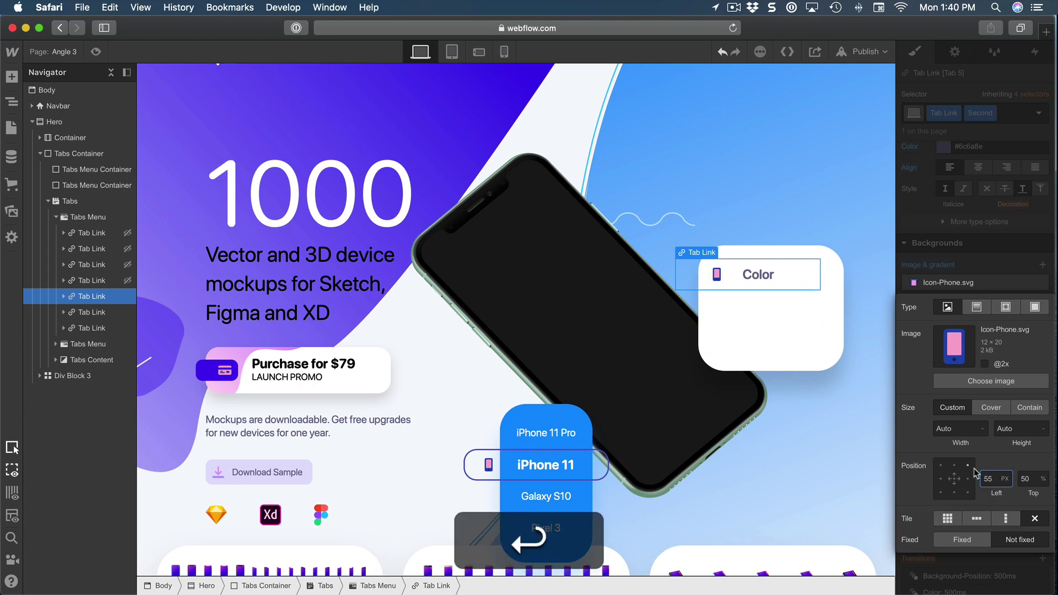
{"action": "left_click", "coordinate": [998, 268]}
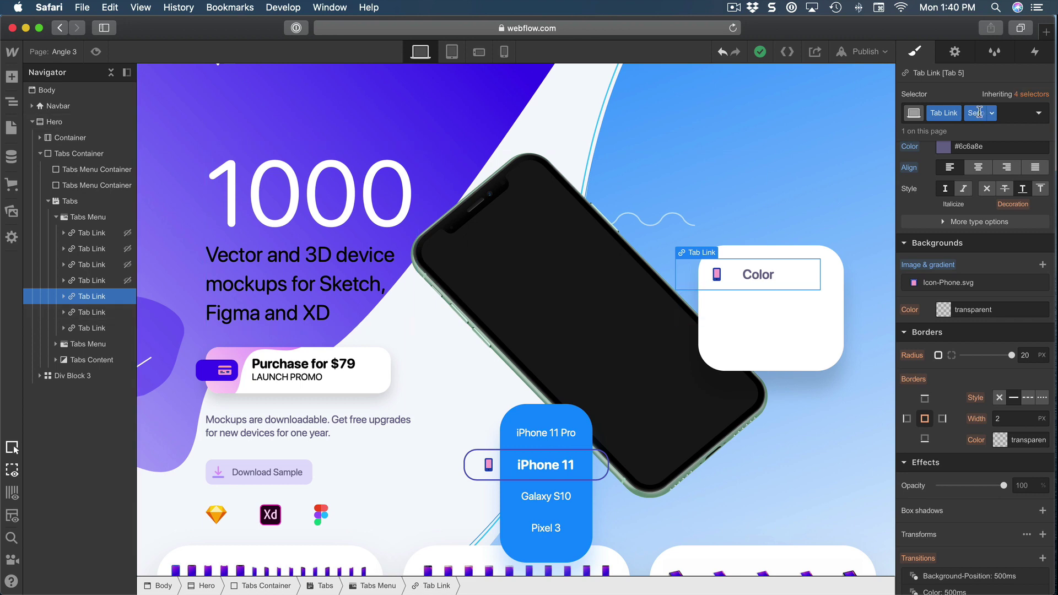
Step: Apply the existing Second combo class to the Material tab's Tab Link
{"action": "left_click", "coordinate": [99, 313]}
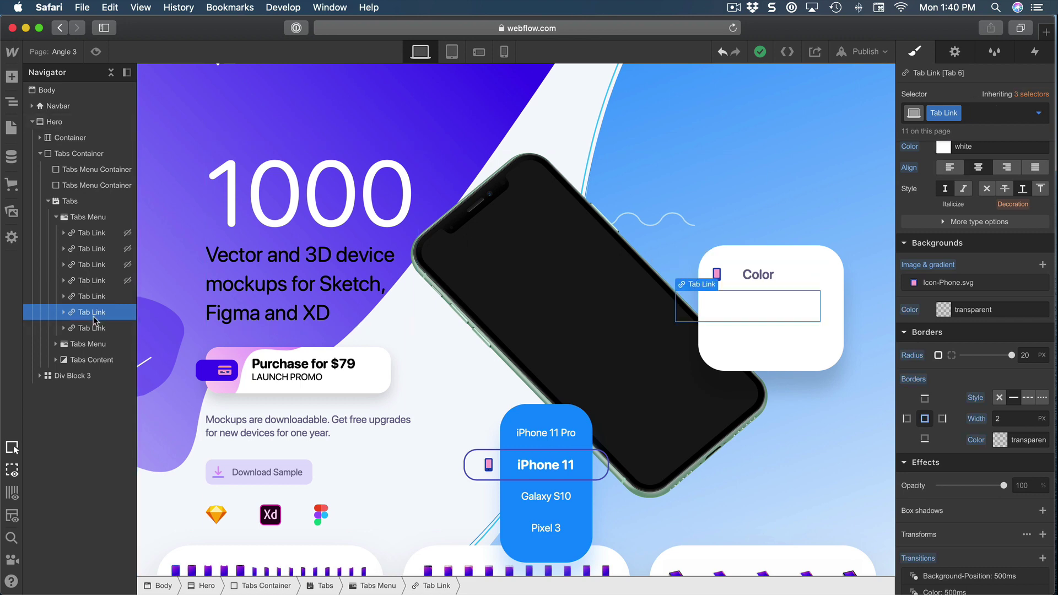
{"action": "left_click", "coordinate": [984, 115]}
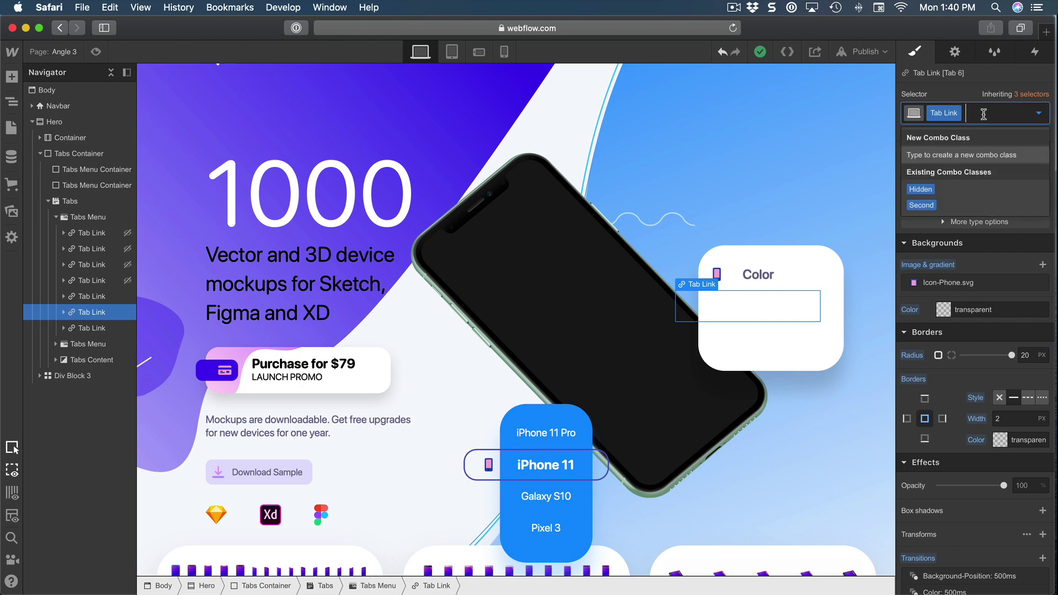
{"action": "type", "text": "second"}
{"action": "key", "text": "Escape"}
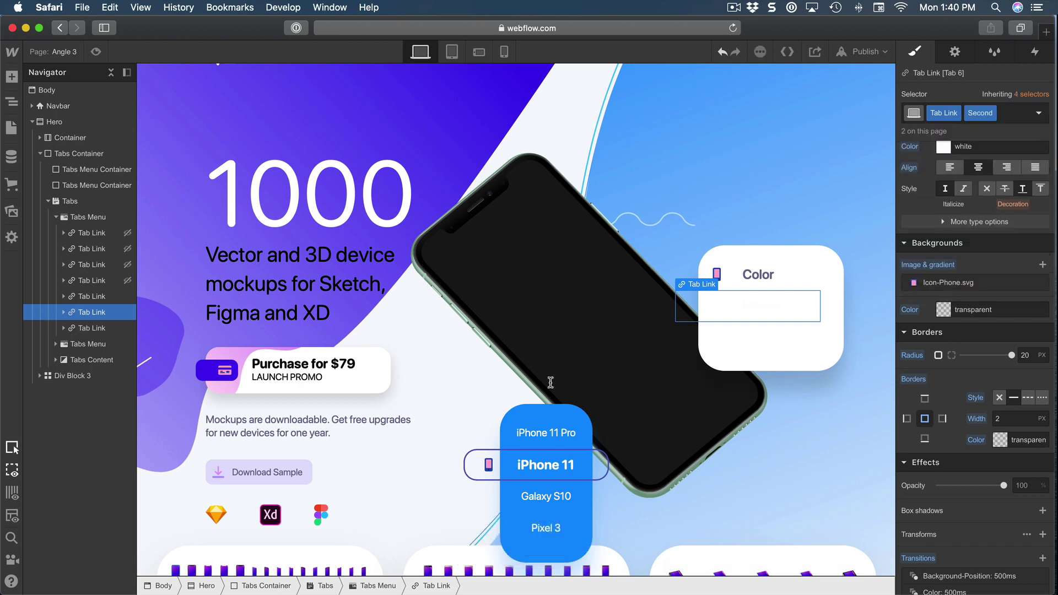
Step: Apply the existing Second combo class to the Shadow tab's Tab Link
{"action": "left_click", "coordinate": [99, 328]}
{"action": "left_click", "coordinate": [981, 113]}
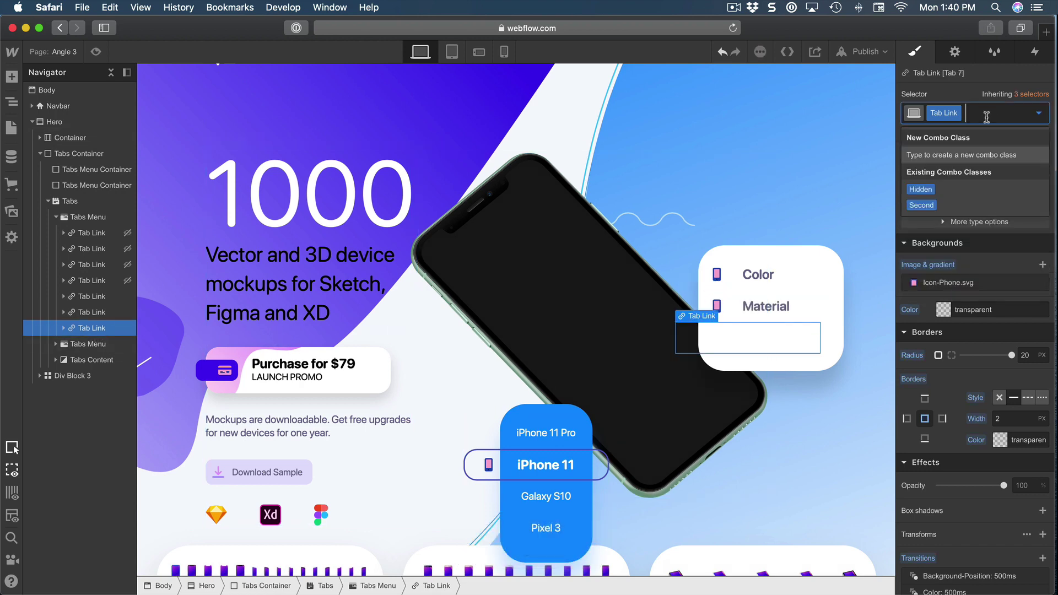
{"action": "type", "text": "second"}
{"action": "left_click", "coordinate": [973, 150]}
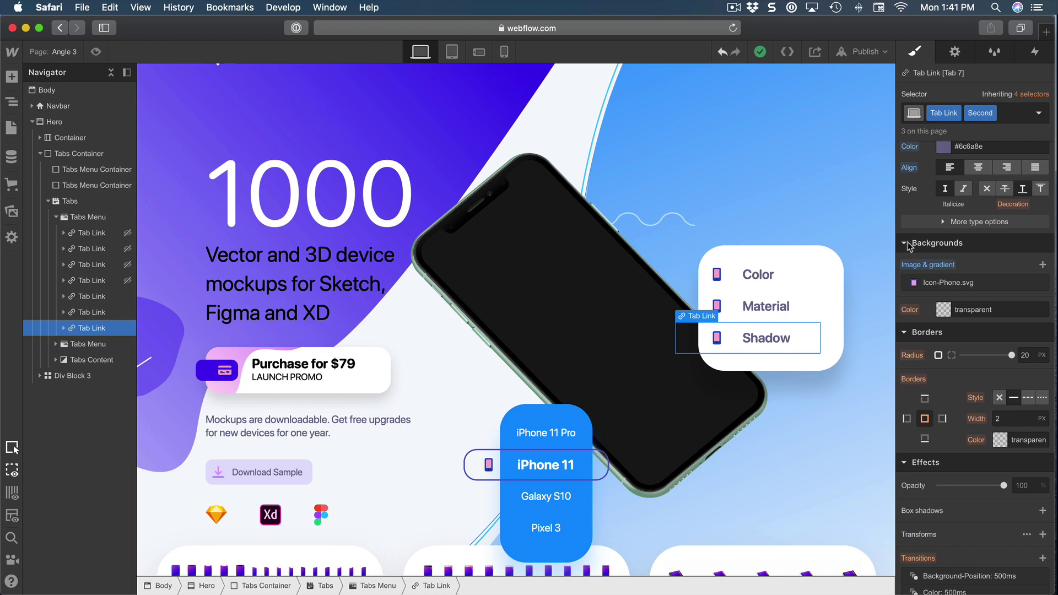
Step: Add a further combo class named Shadow to the Shadow tab's Tab Link
{"action": "left_click", "coordinate": [1006, 114]}
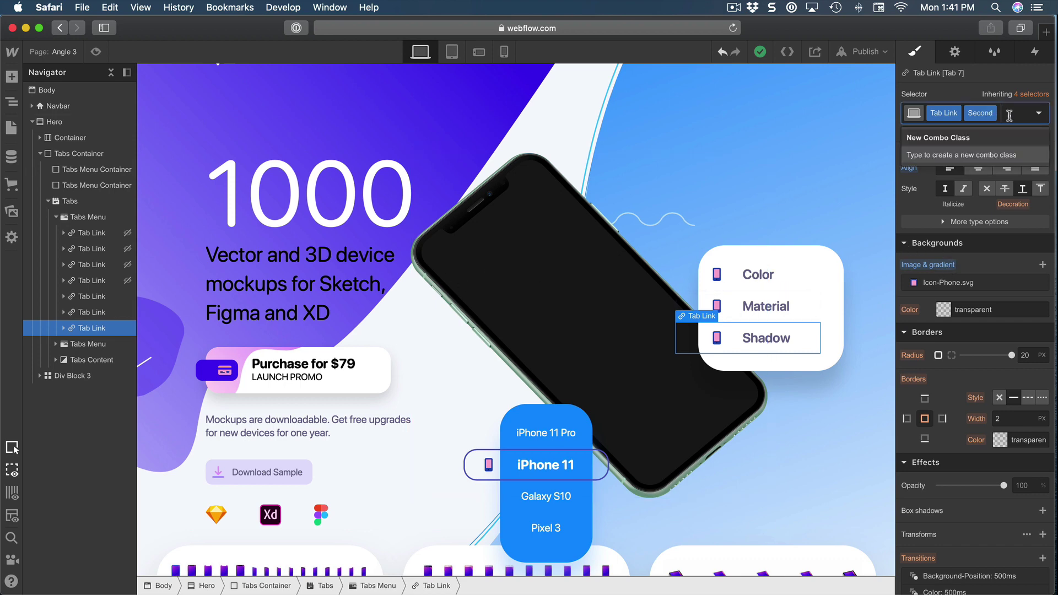
{"action": "type", "text": "Shadow"}
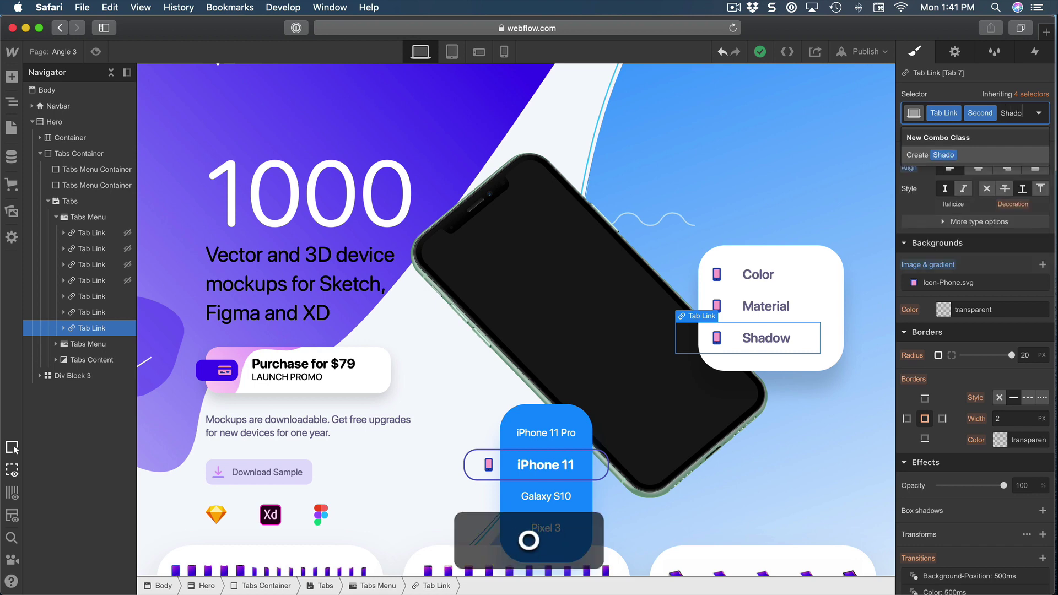
{"action": "key", "text": "Return"}
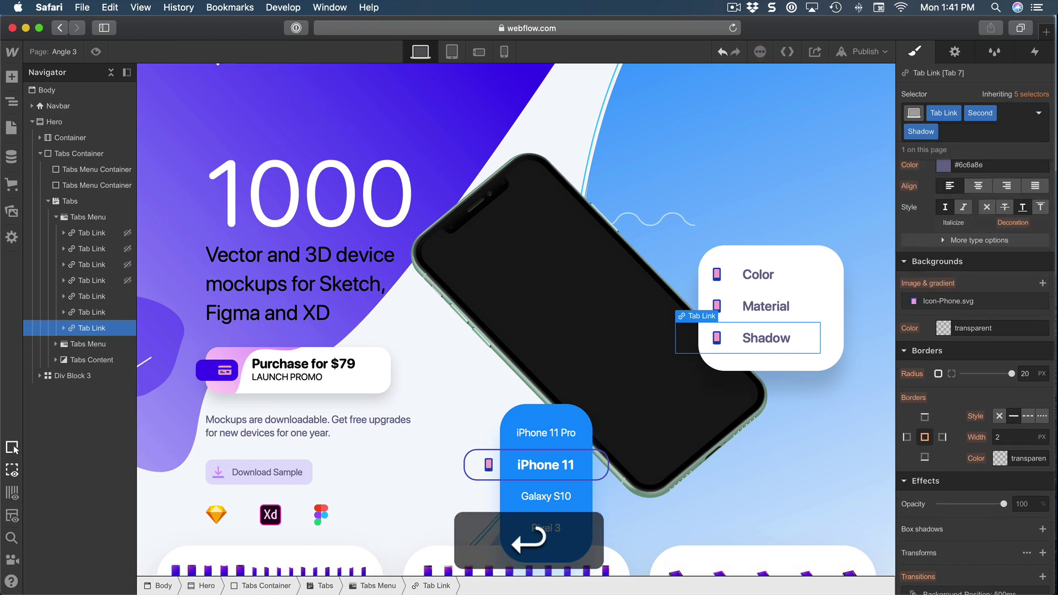
Step: Replace the Shadow tab link's background image with Icon-Shadow.svg, searching the assets for shadow
{"action": "left_click", "coordinate": [988, 304]}
{"action": "left_click", "coordinate": [969, 398]}
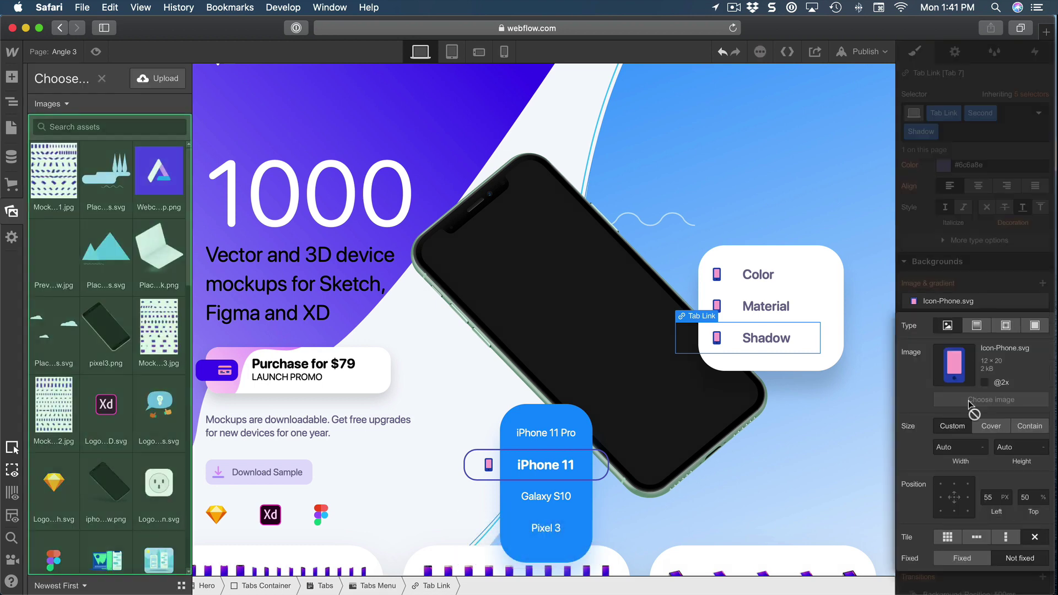
{"action": "scroll", "coordinate": [105, 276], "scroll_direction": "down", "scroll_amount": 4}
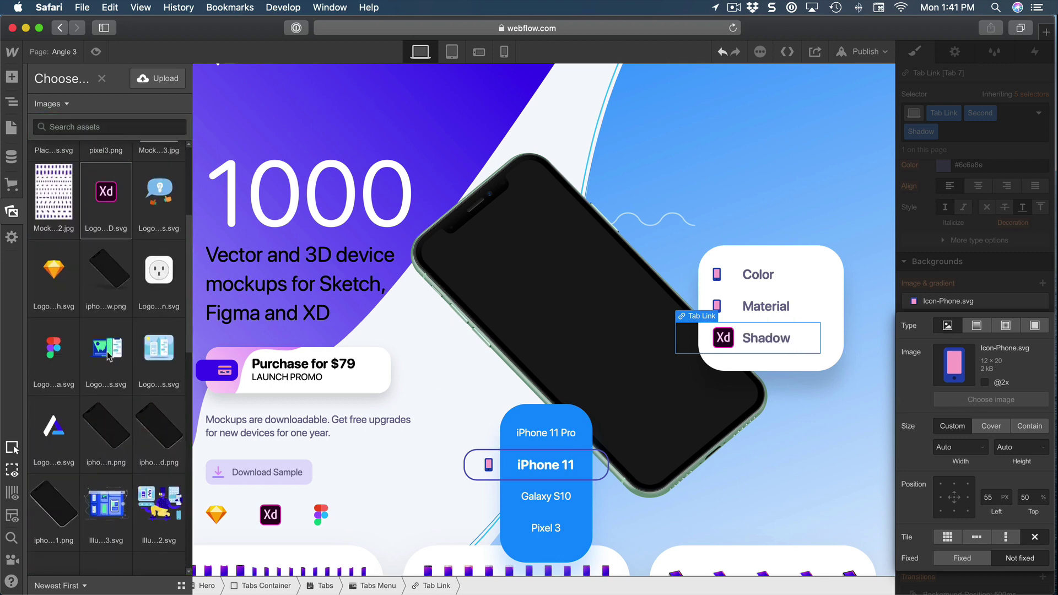
{"action": "left_click", "coordinate": [117, 126]}
{"action": "type", "text": "shadow"}
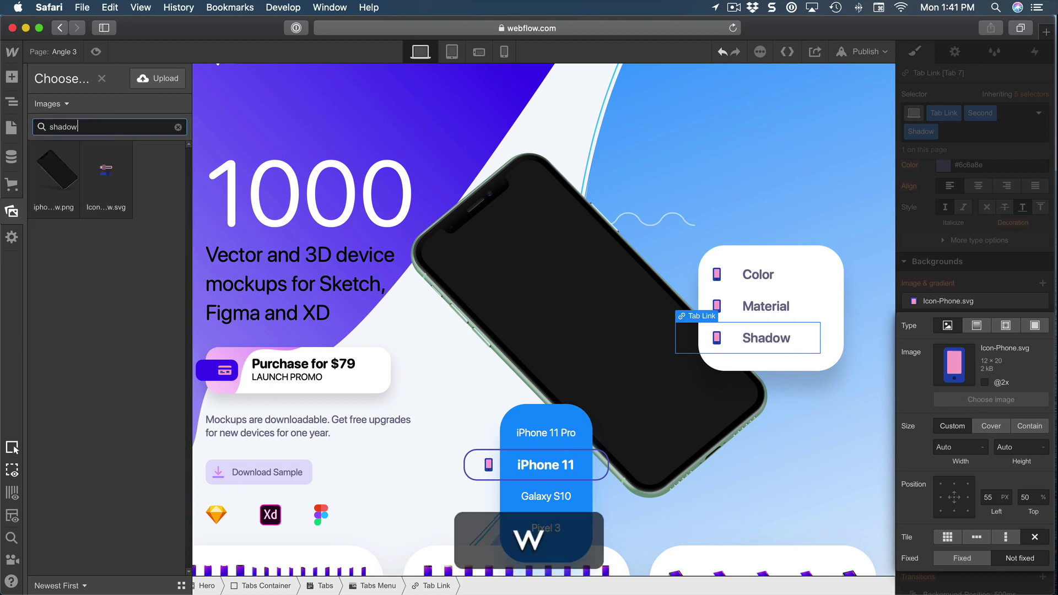
{"action": "left_click", "coordinate": [106, 180]}
{"action": "left_click", "coordinate": [902, 297]}
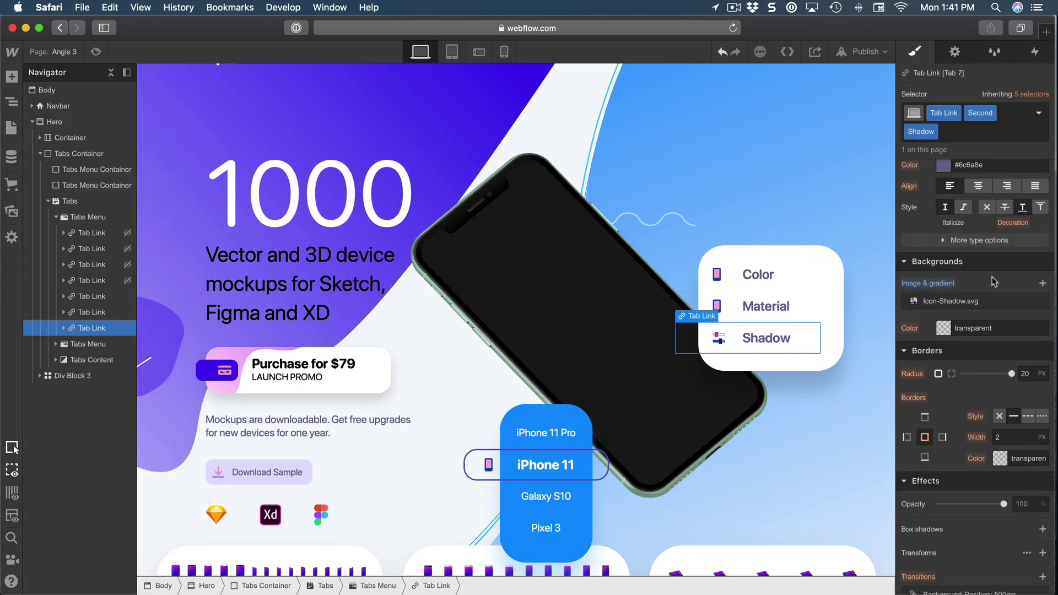
Step: Add a further combo class named Material to the Material tab's Tab Link
{"action": "scroll", "coordinate": [968, 269], "scroll_direction": "up", "scroll_amount": 10}
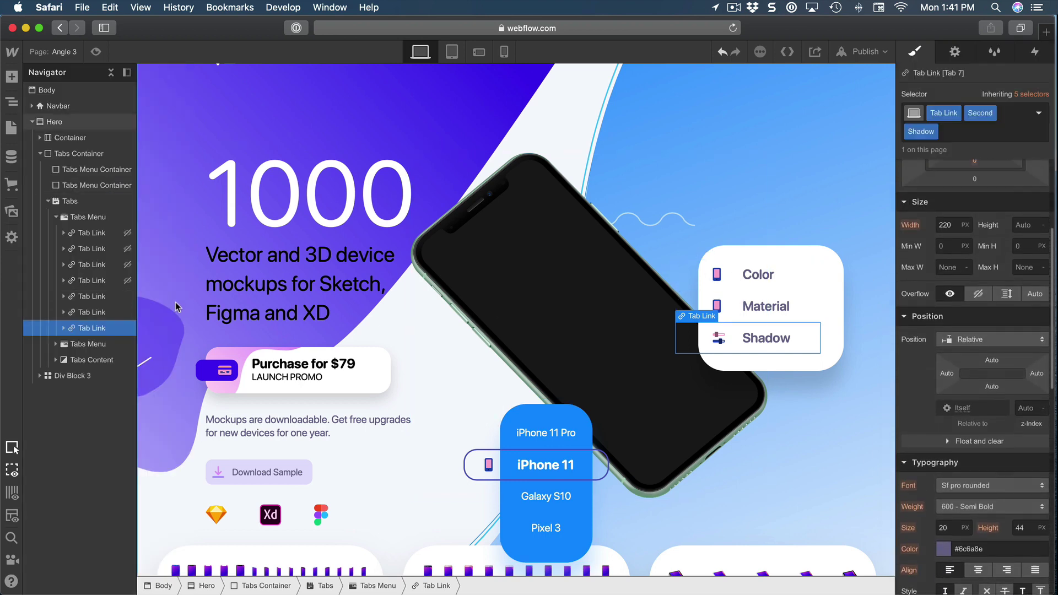
{"action": "left_click", "coordinate": [766, 307]}
{"action": "left_click", "coordinate": [1008, 114]}
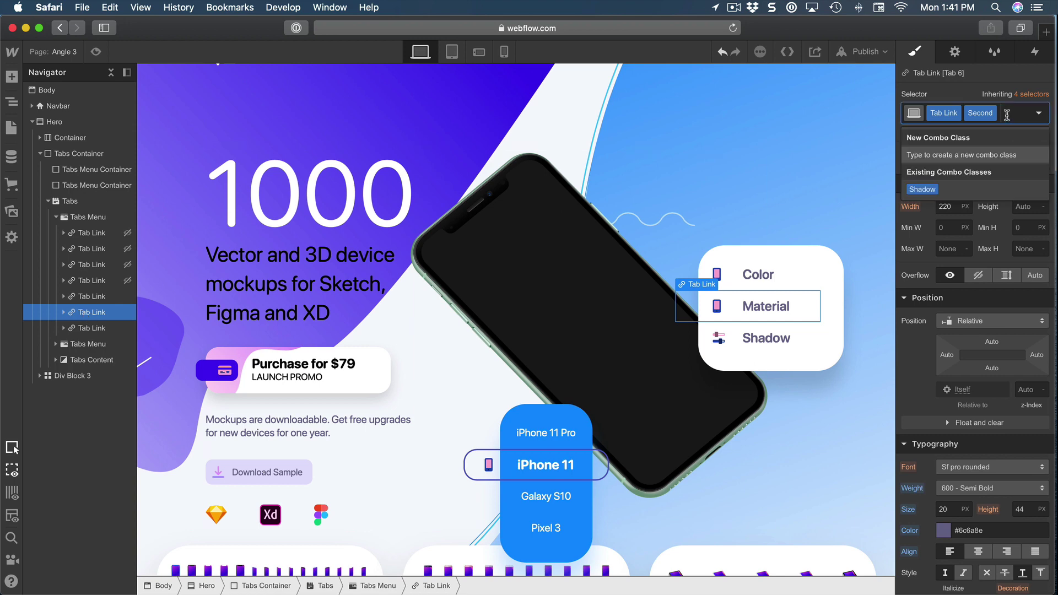
{"action": "type", "text": "Mate"}
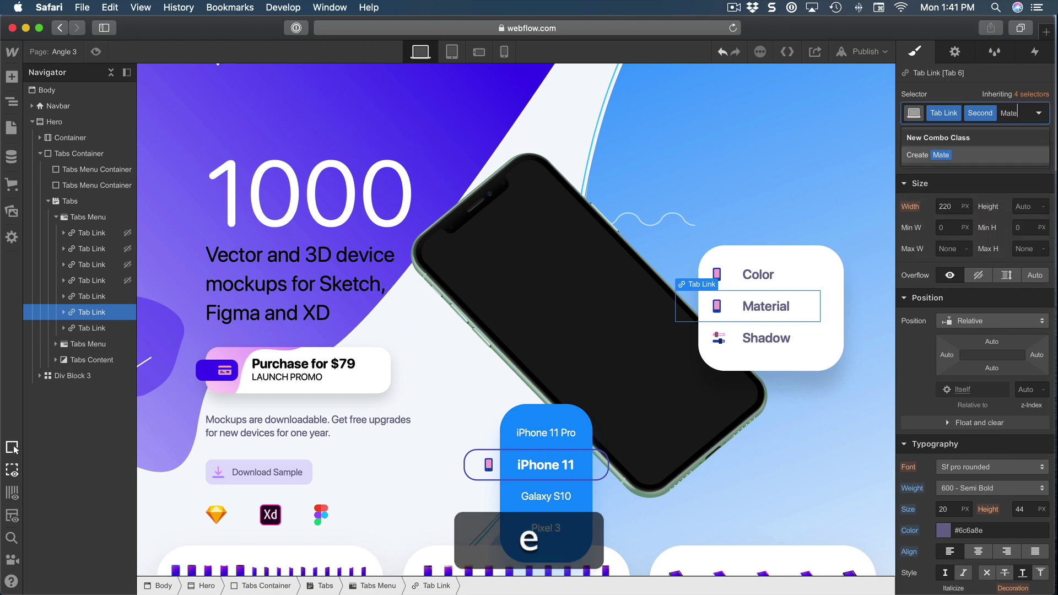
{"action": "type", "text": "rial"}
{"action": "key", "text": "Return"}
Step: Replace the Material tab link's background image with the two-squares icon, searching the assets for style
{"action": "scroll", "coordinate": [971, 232], "scroll_direction": "down", "scroll_amount": 10}
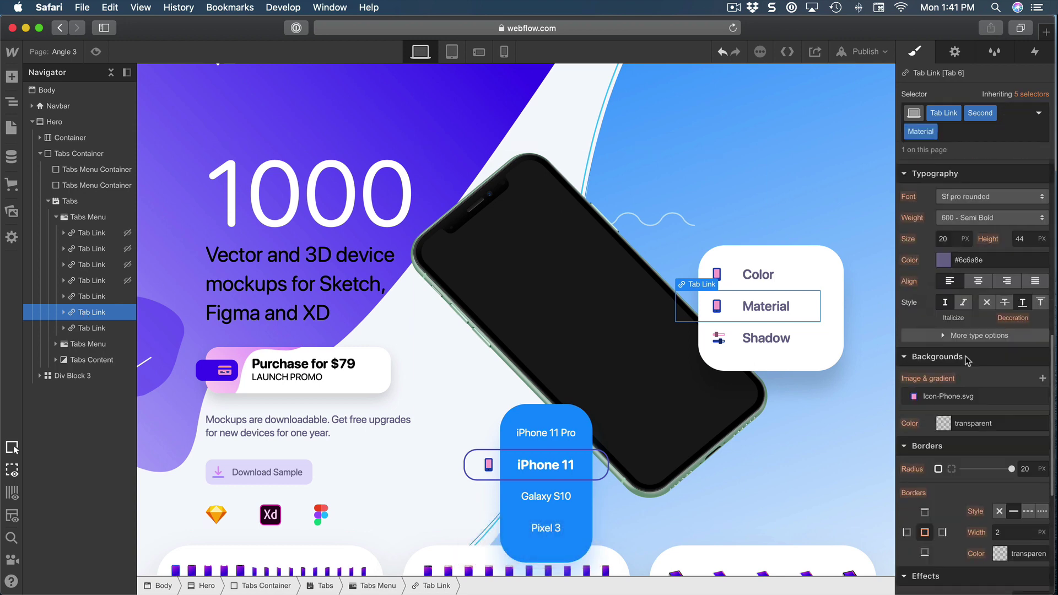
{"action": "left_click", "coordinate": [984, 217]}
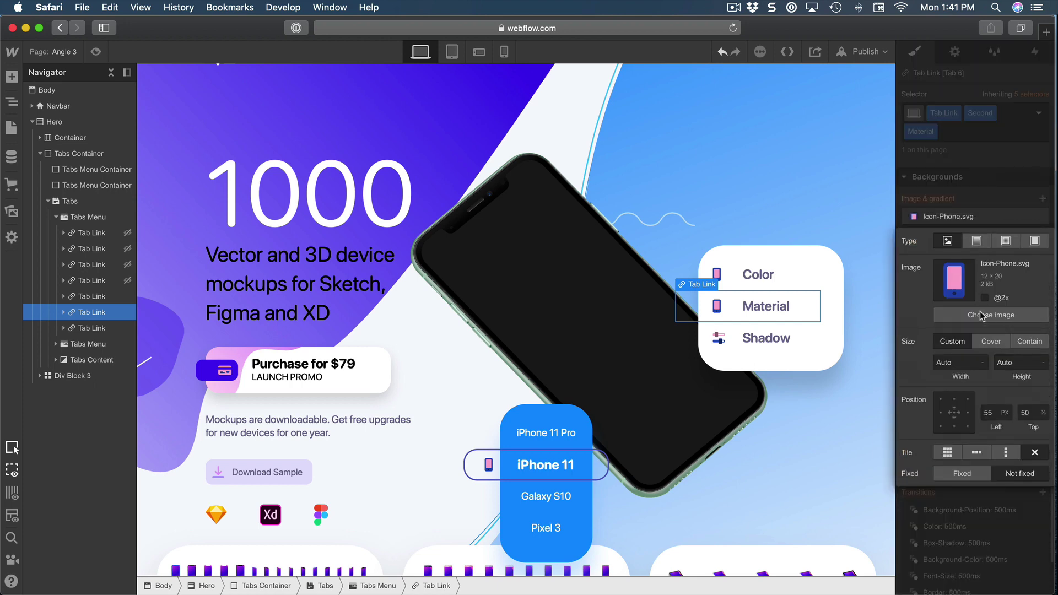
{"action": "left_click", "coordinate": [949, 315]}
{"action": "double_click", "coordinate": [98, 127]}
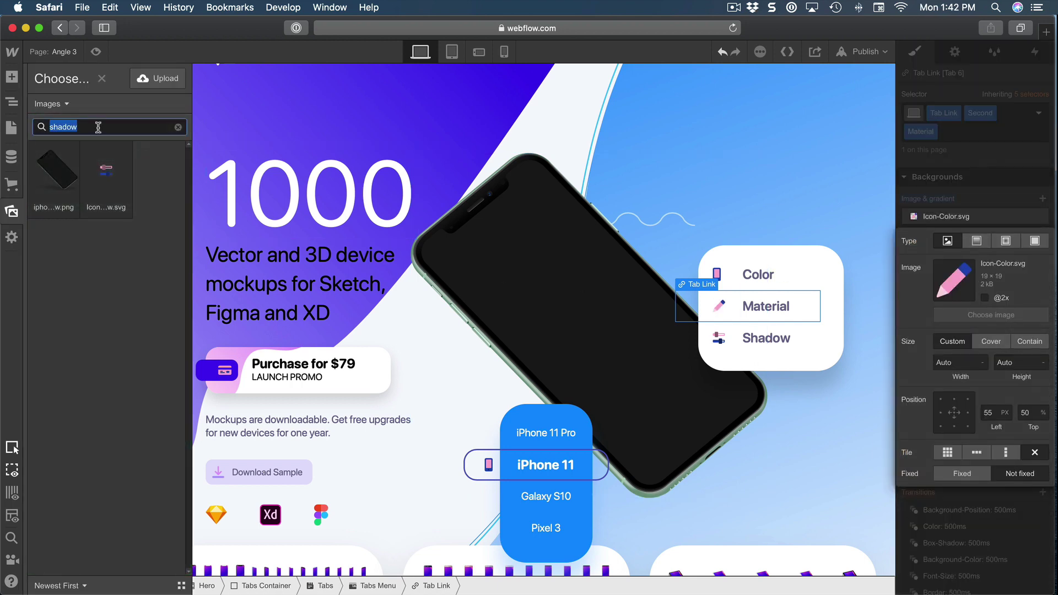
{"action": "type", "text": "style"}
{"action": "left_click", "coordinate": [53, 176]}
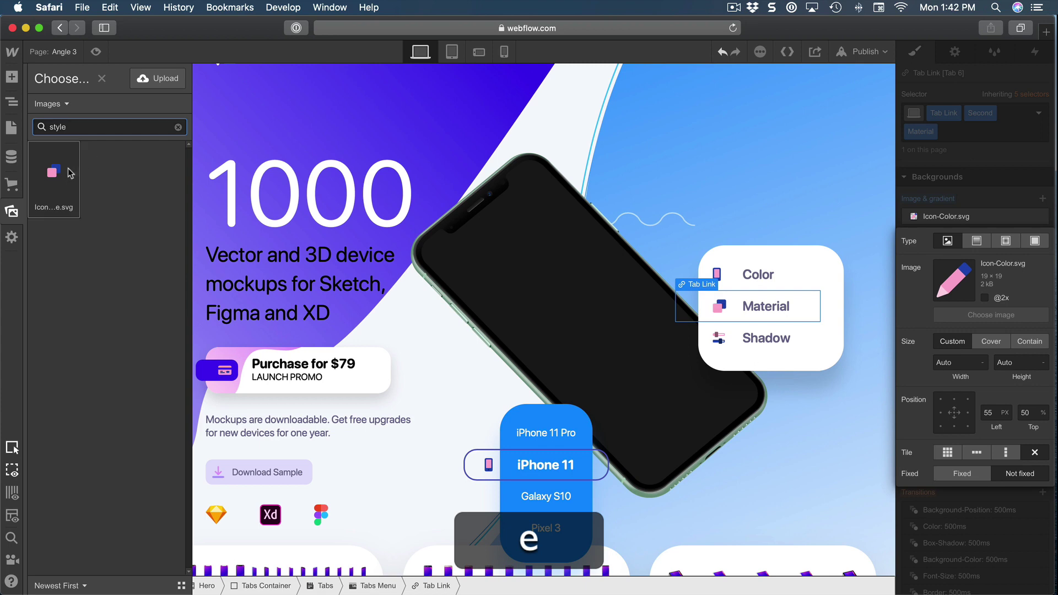
{"action": "key", "text": "z"}
Step: Add a further combo class named Color to the Color tab's Tab Link
{"action": "left_click", "coordinate": [767, 282]}
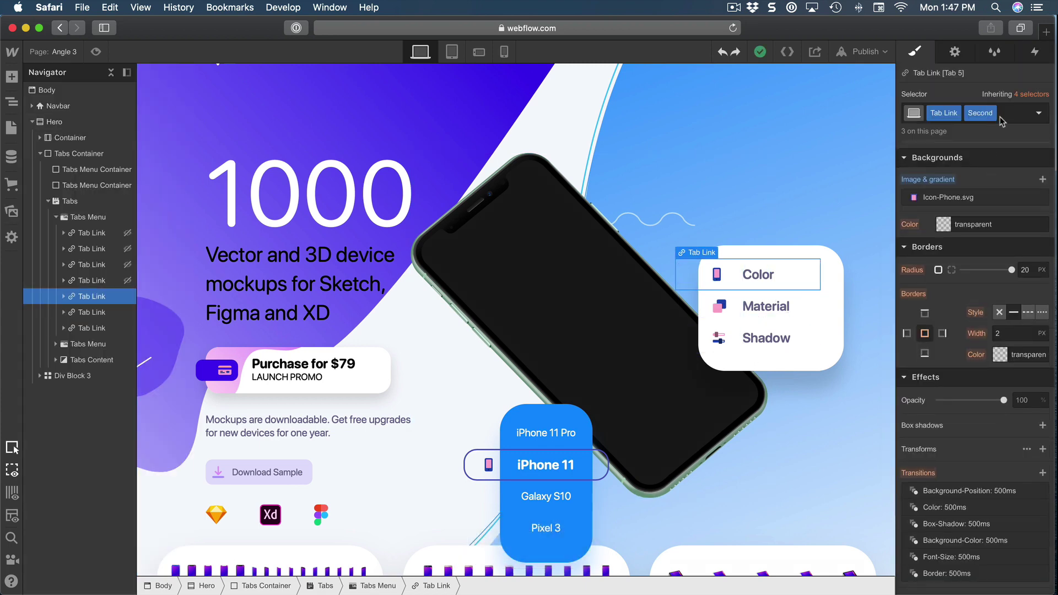
{"action": "left_click", "coordinate": [1001, 121]}
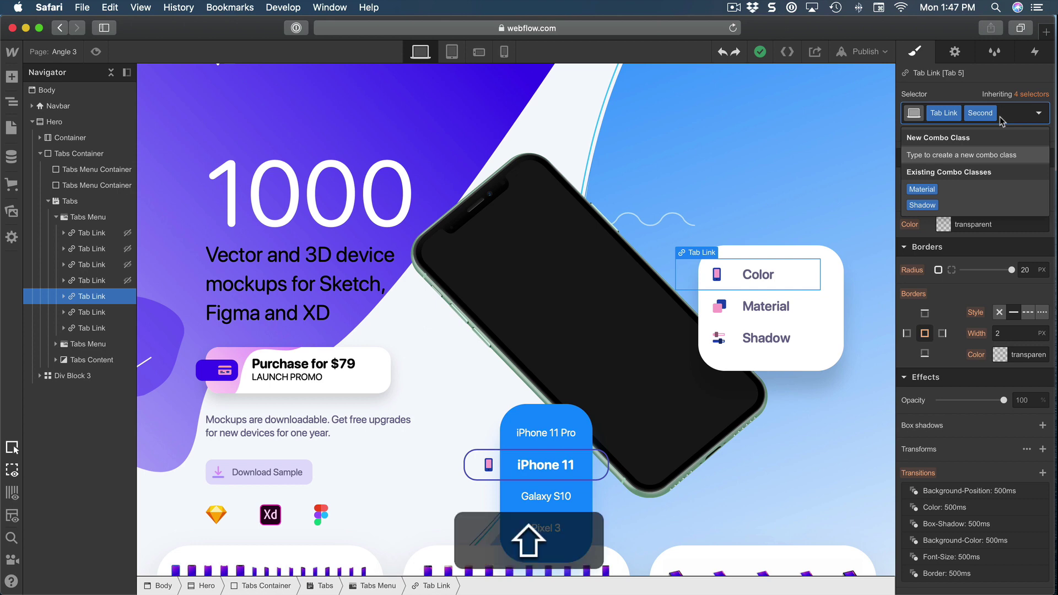
{"action": "type", "text": "Color"}
{"action": "key", "text": "Return"}
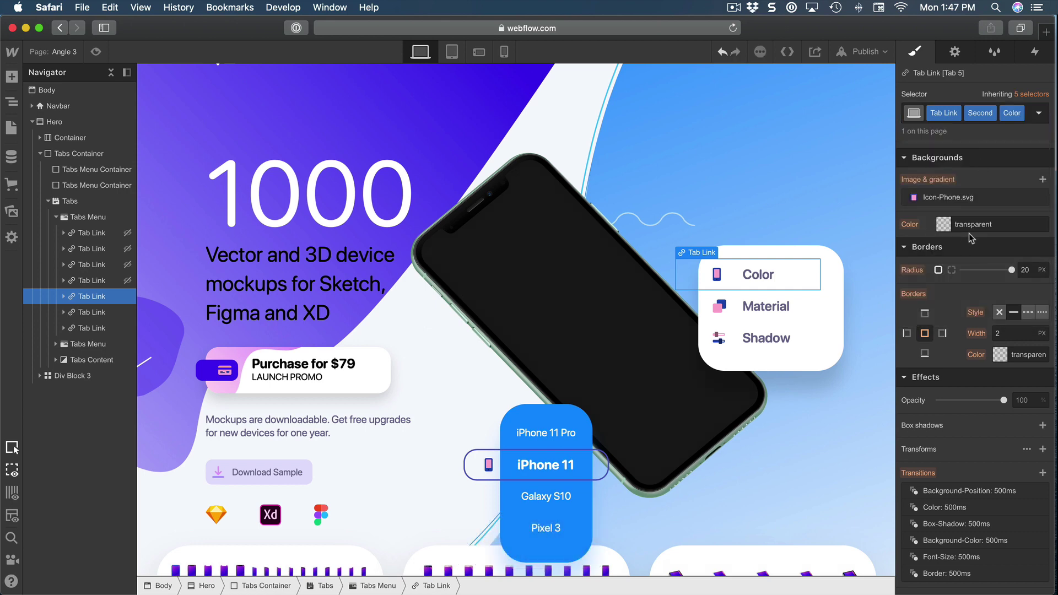
Step: Replace the Color tab link's background image with Icon-Color.svg, searching the assets for color
{"action": "left_click", "coordinate": [979, 198]}
{"action": "left_click", "coordinate": [974, 303]}
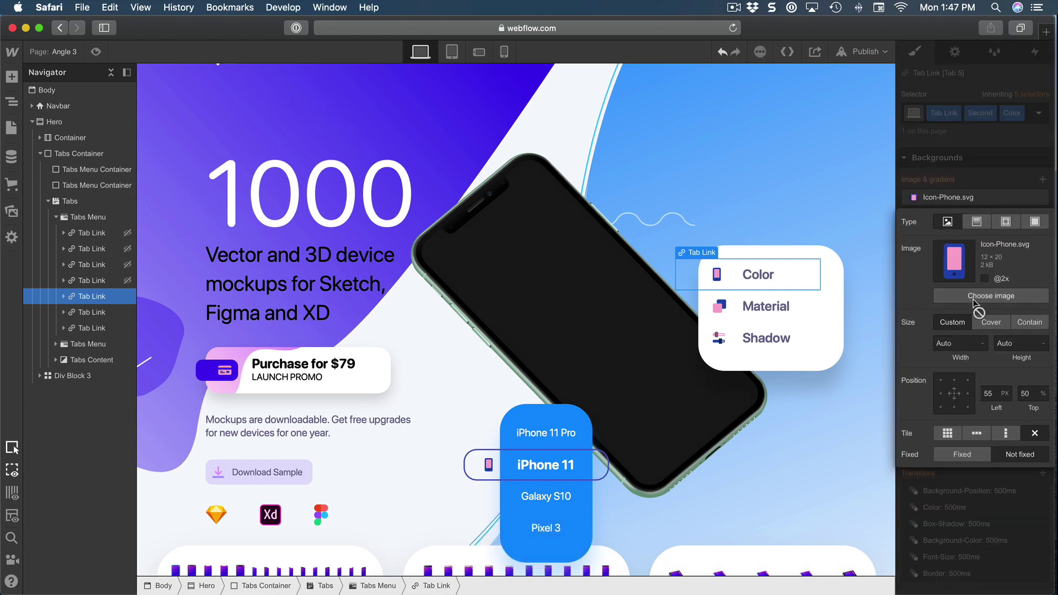
{"action": "type", "text": "color"}
{"action": "double_click", "coordinate": [78, 130]}
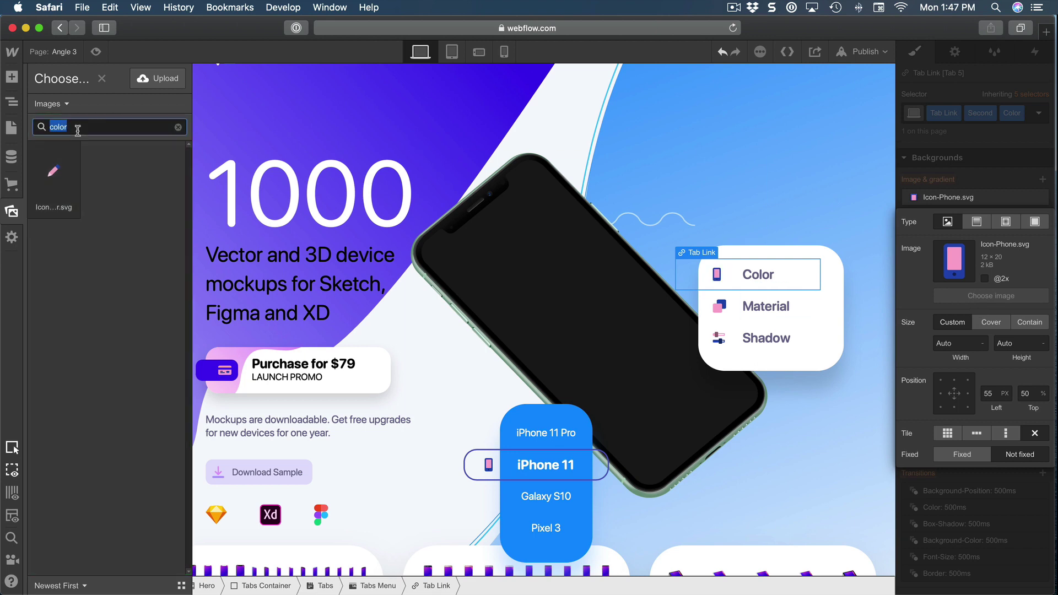
{"action": "left_click", "coordinate": [53, 176]}
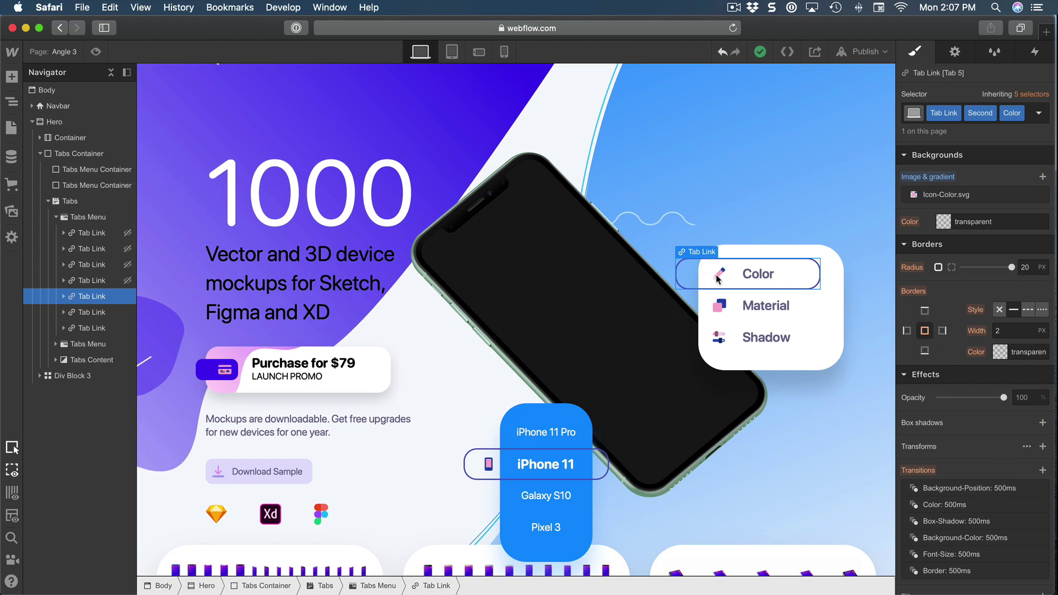
Step: Expand Tabs Content and select the Tab 5 pane
{"action": "left_click", "coordinate": [54, 361]}
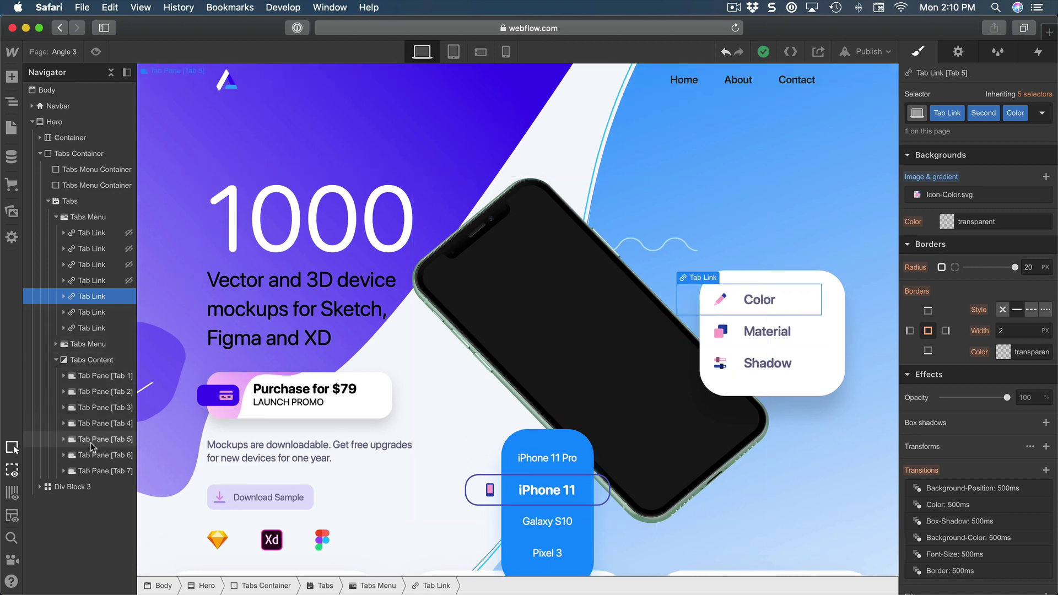
{"action": "left_click", "coordinate": [90, 441]}
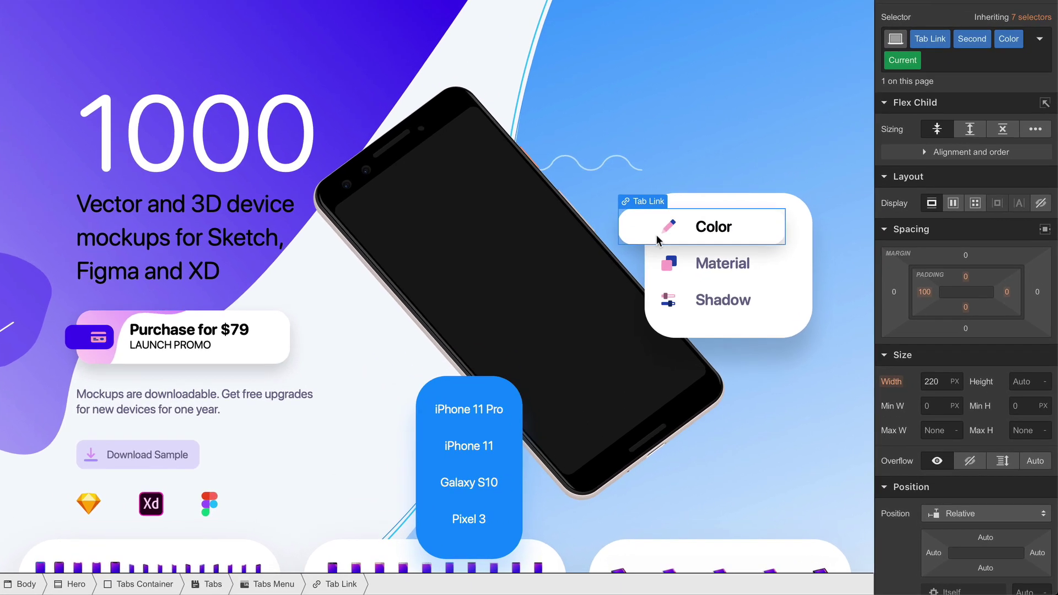
Step: Remove the Color combo class from the Color tab's Tab Link, leaving the Current state of Second active
{"action": "left_click", "coordinate": [960, 61]}
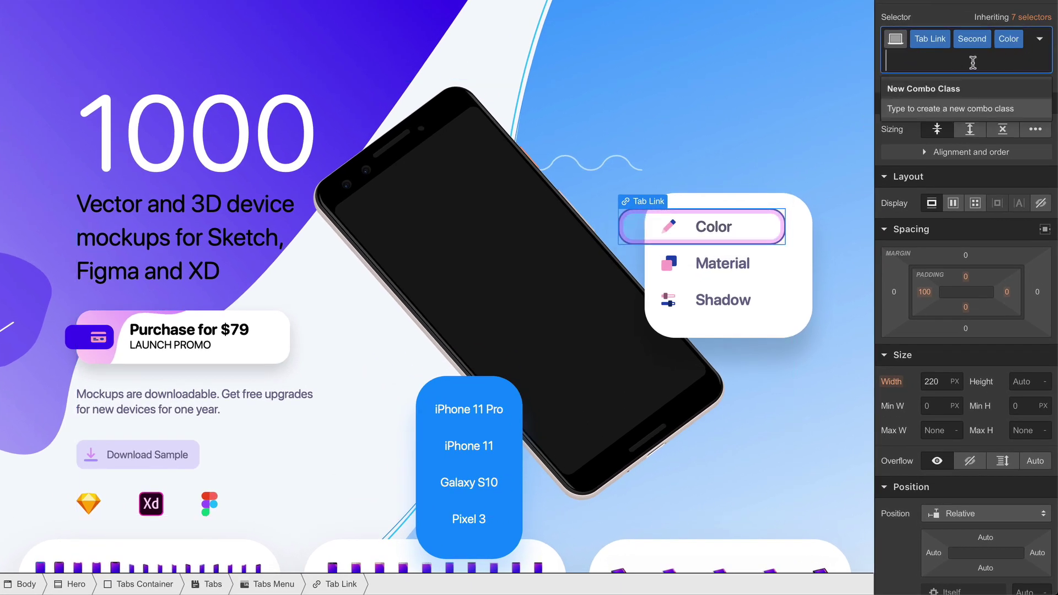
{"action": "key", "text": "BackSpace"}
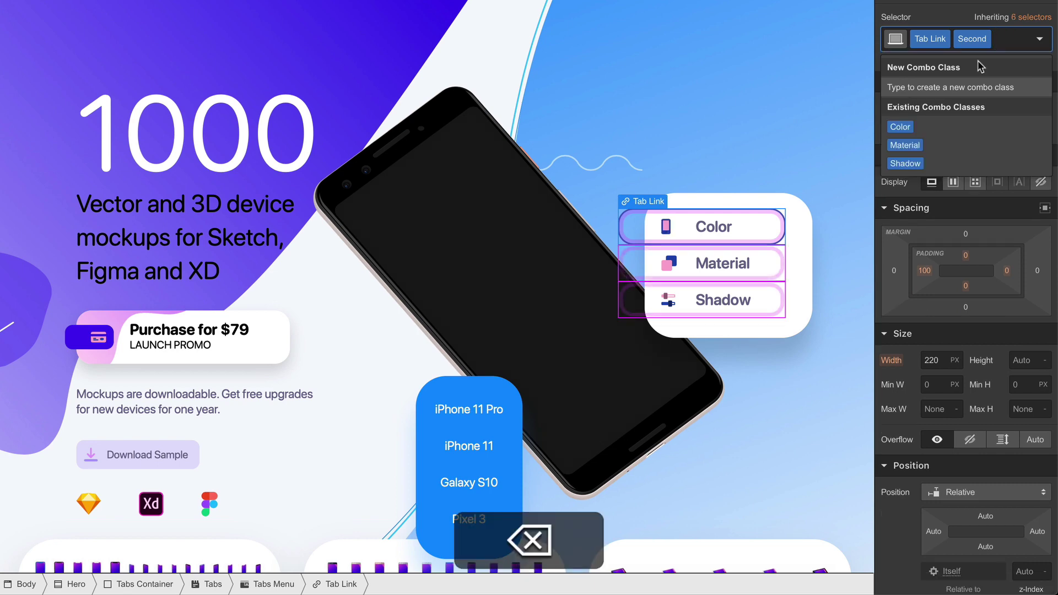
{"action": "left_click", "coordinate": [946, 23]}
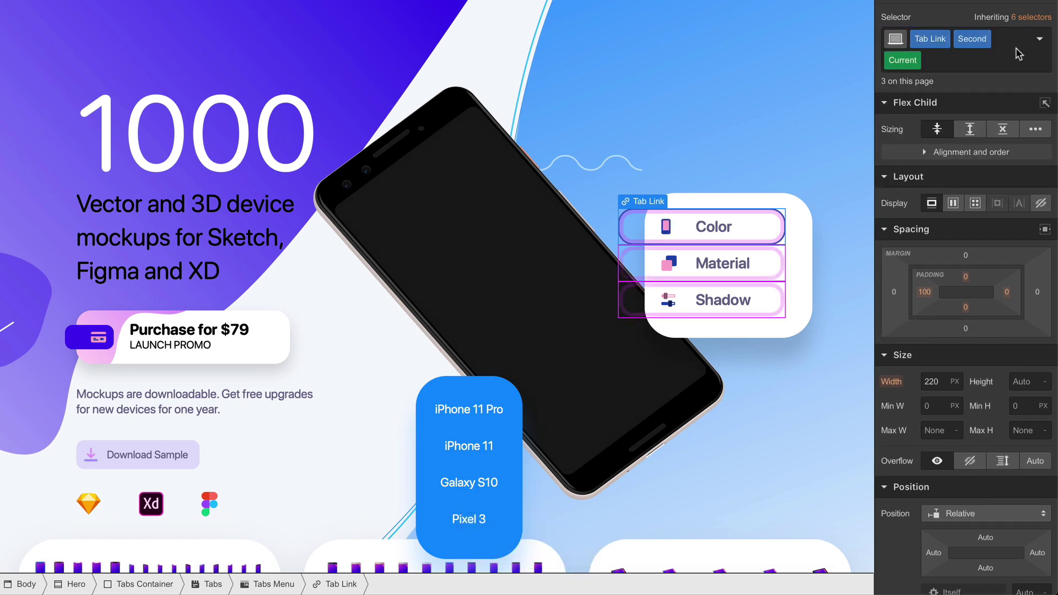
{"action": "mouse_move", "coordinate": [896, 59]}
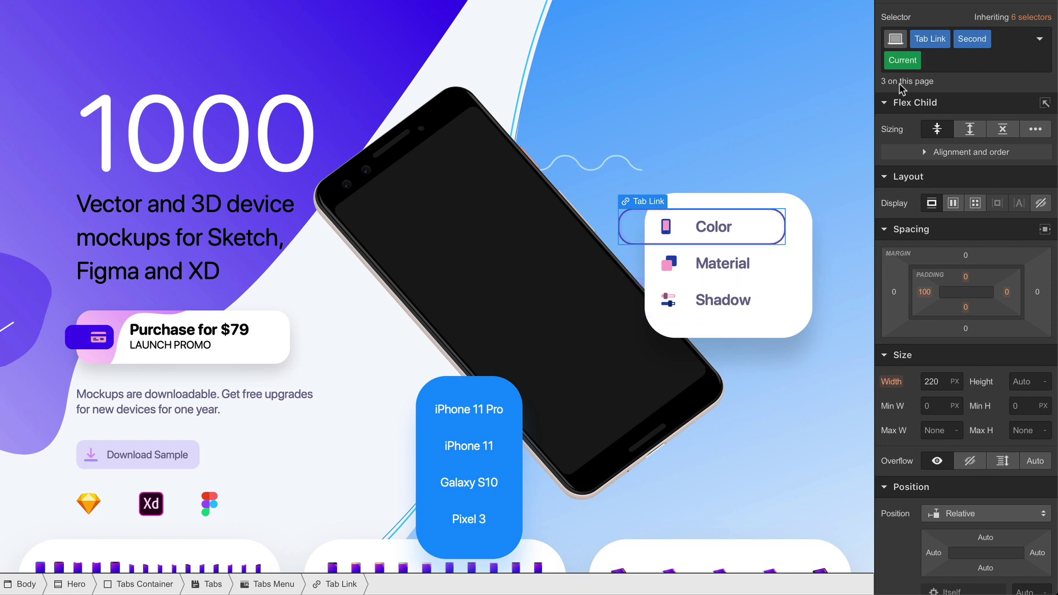
{"action": "mouse_move", "coordinate": [916, 82]}
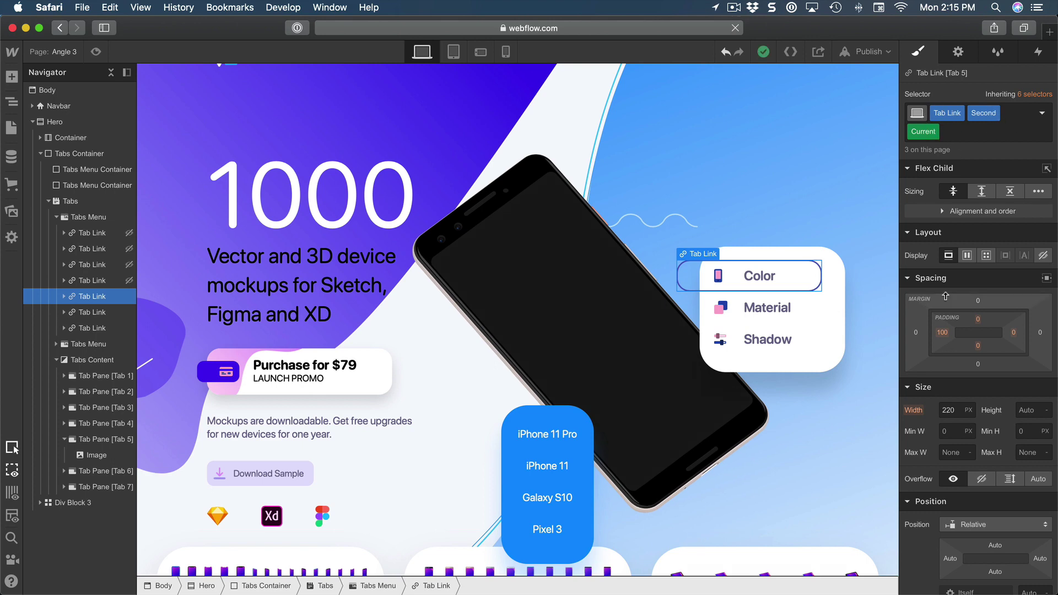
Step: In the Current state of Second, set the Icon-Phone.svg background's left position to 45 px
{"action": "scroll", "coordinate": [946, 296], "scroll_direction": "down", "scroll_amount": 10}
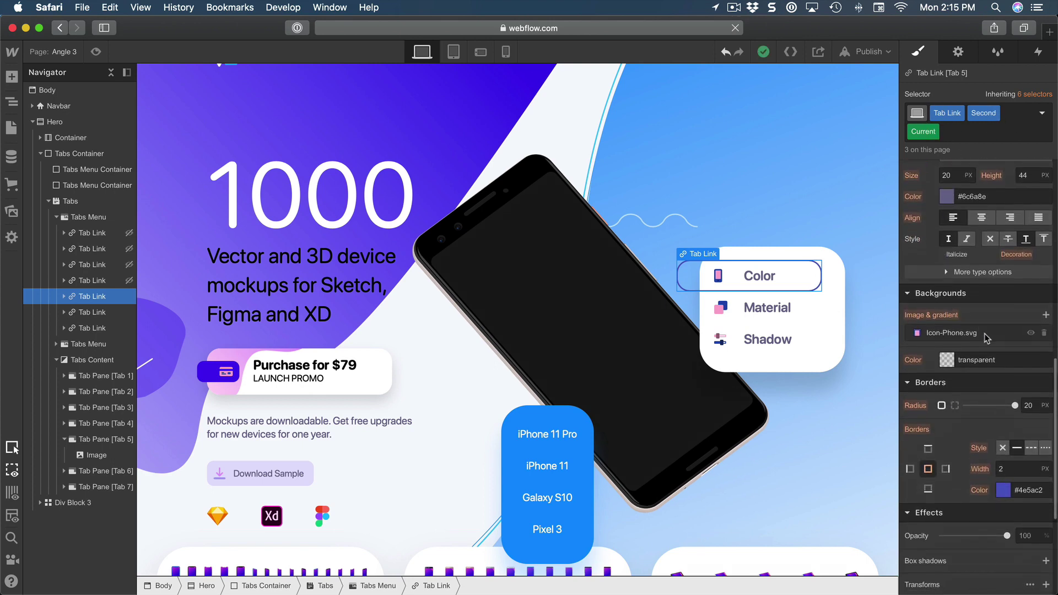
{"action": "left_click", "coordinate": [987, 333]}
{"action": "left_click", "coordinate": [995, 250]}
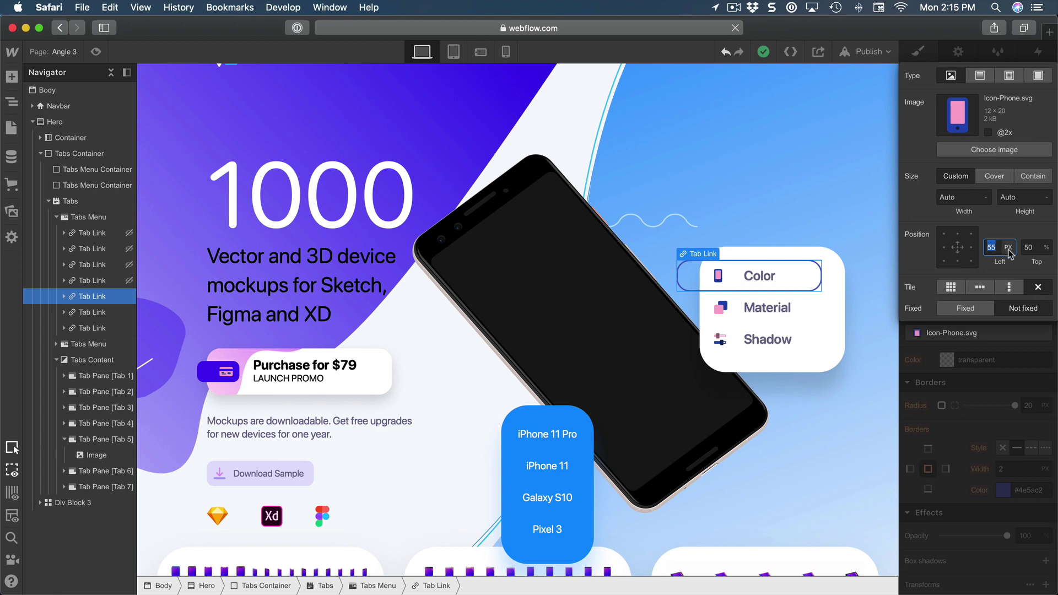
{"action": "type", "text": "45"}
{"action": "key", "text": "Return"}
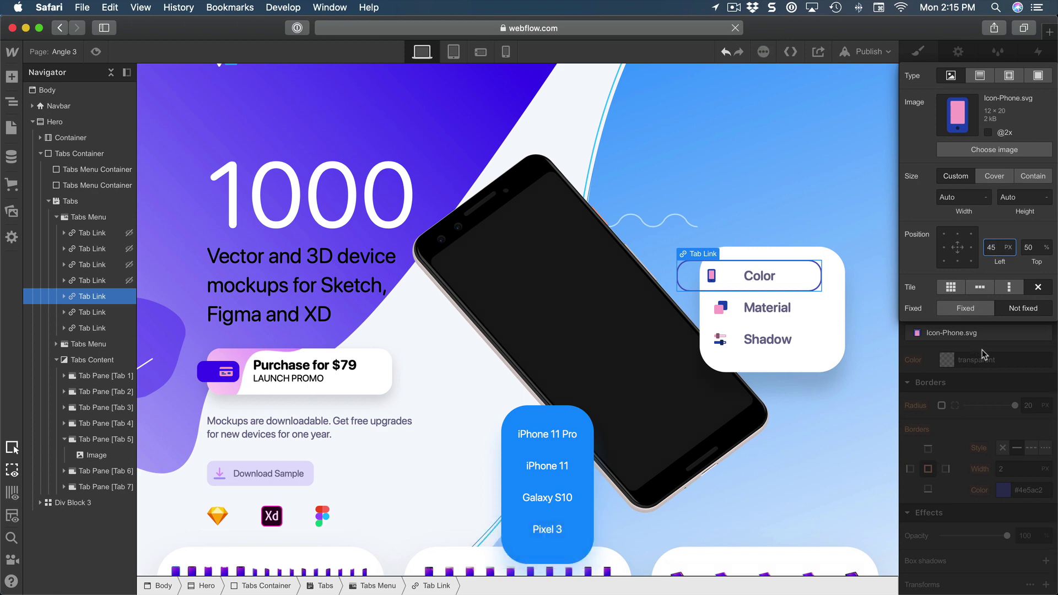
{"action": "left_click", "coordinate": [994, 354]}
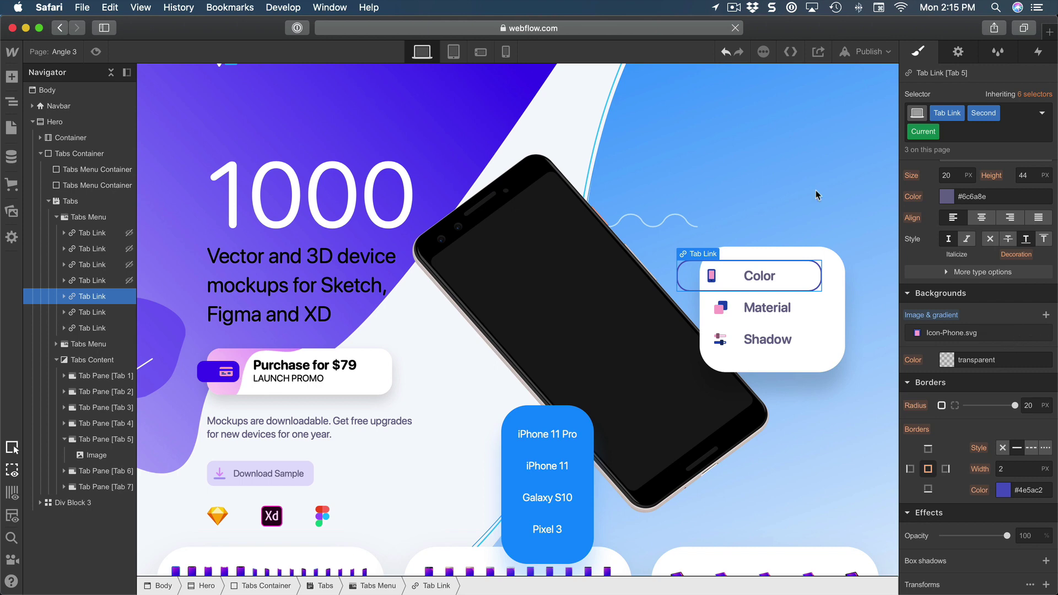
Step: Preview the page and switch between the Material, Shadow and Color tabs to check their active styling
{"action": "left_click", "coordinate": [96, 51]}
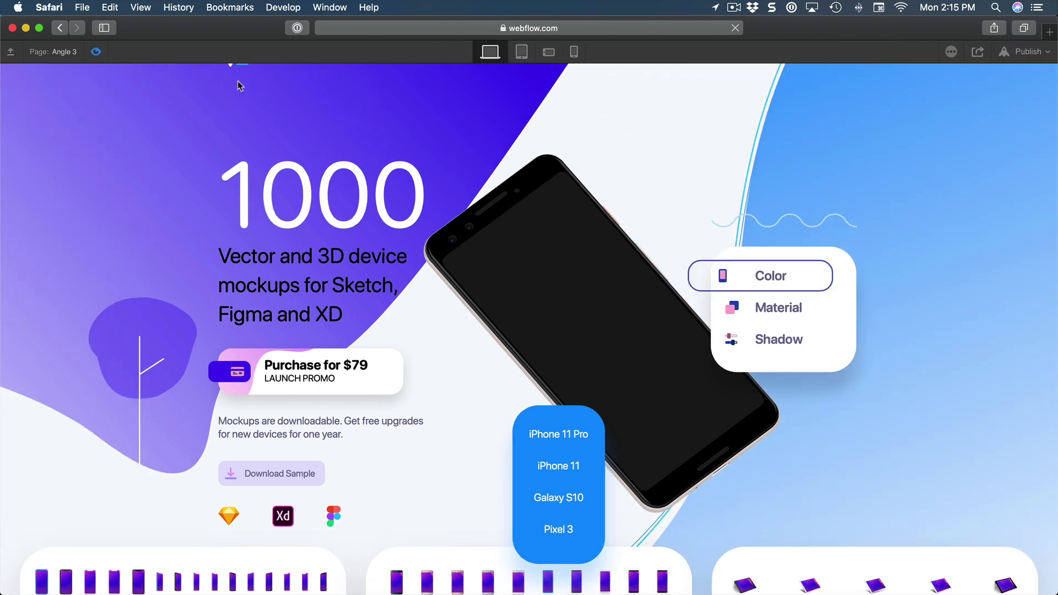
{"action": "left_click", "coordinate": [745, 301]}
{"action": "left_click", "coordinate": [780, 331]}
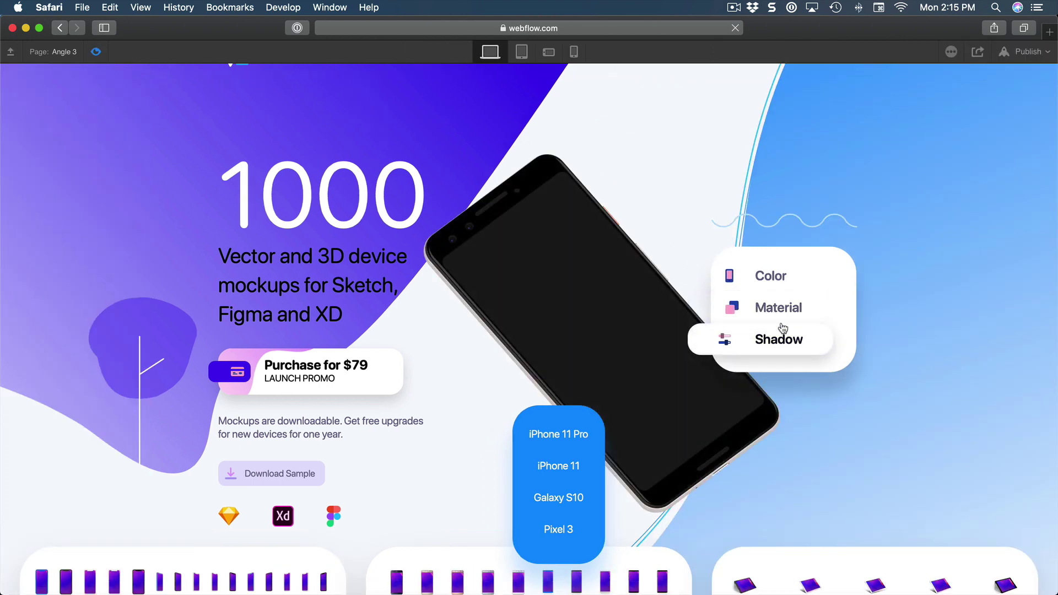
{"action": "left_click", "coordinate": [753, 277]}
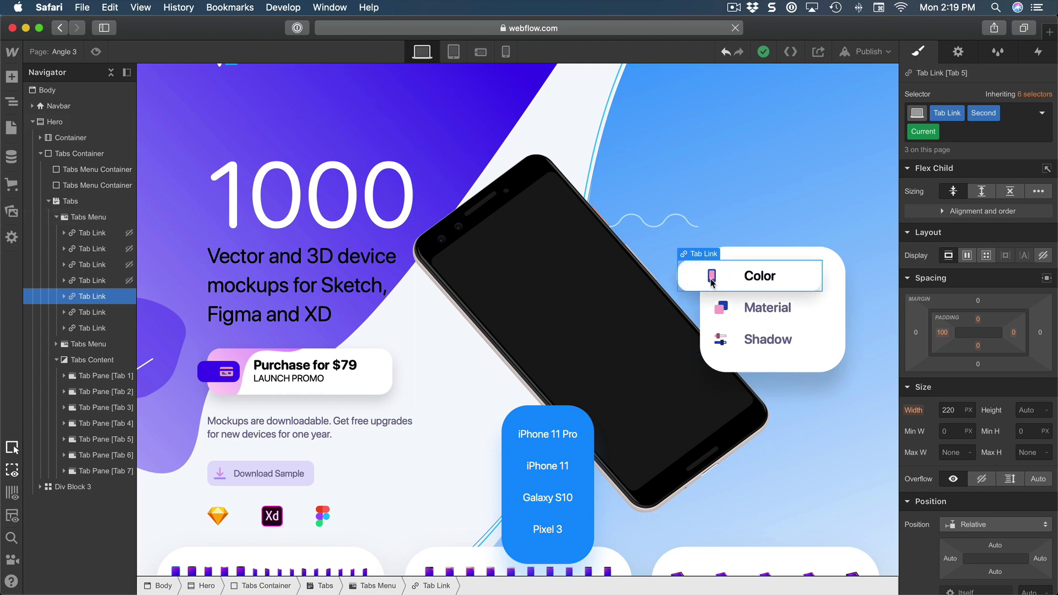
Step: Reapply the existing Color combo class to the Color tab's Tab Link
{"action": "left_click", "coordinate": [969, 133]}
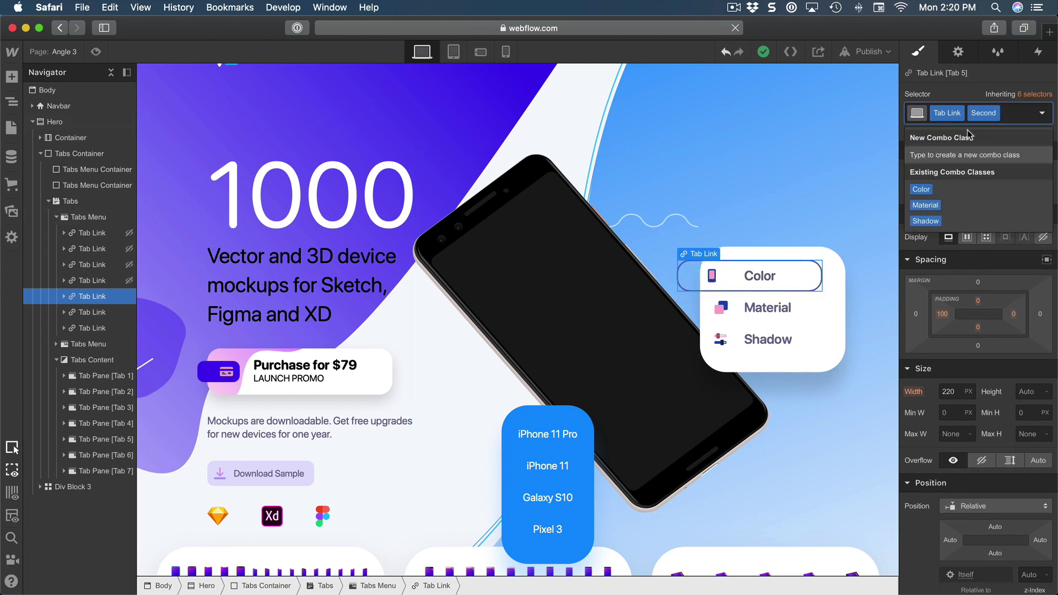
{"action": "left_click", "coordinate": [957, 189]}
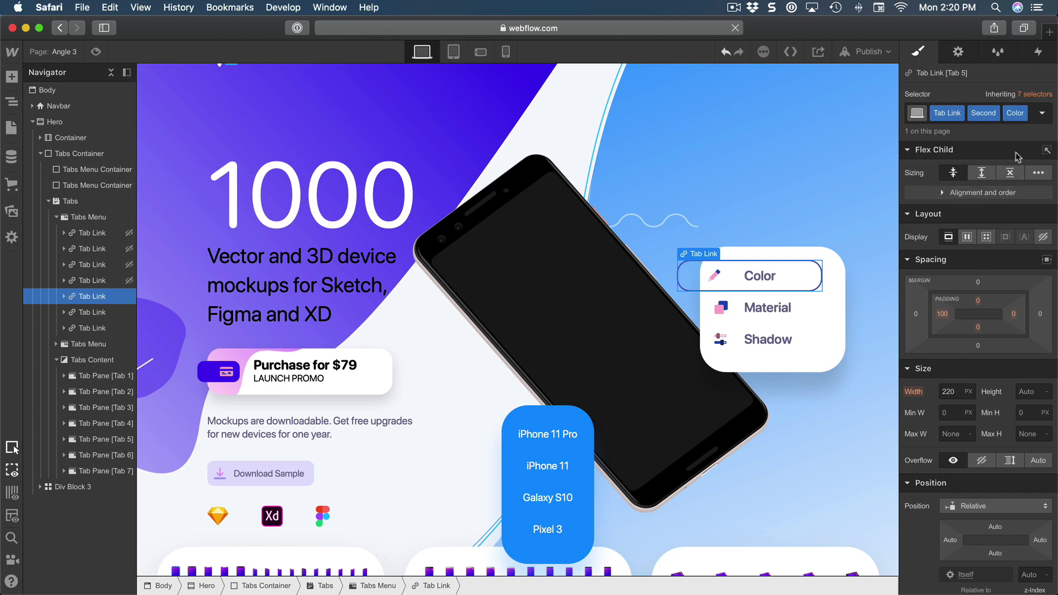
Step: Replace the phone image in the Color tab's pane (Tab 5) with the gold-framed iPhone PNG from the assets
{"action": "left_click", "coordinate": [489, 252]}
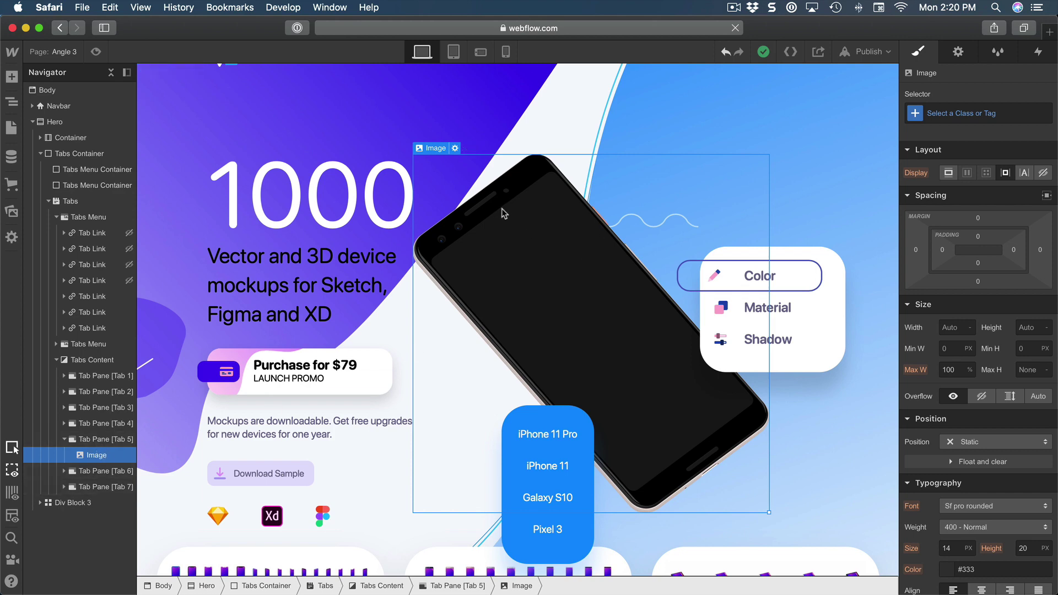
{"action": "left_click", "coordinate": [456, 149]}
{"action": "left_click", "coordinate": [549, 219]}
{"action": "left_click", "coordinate": [118, 291]}
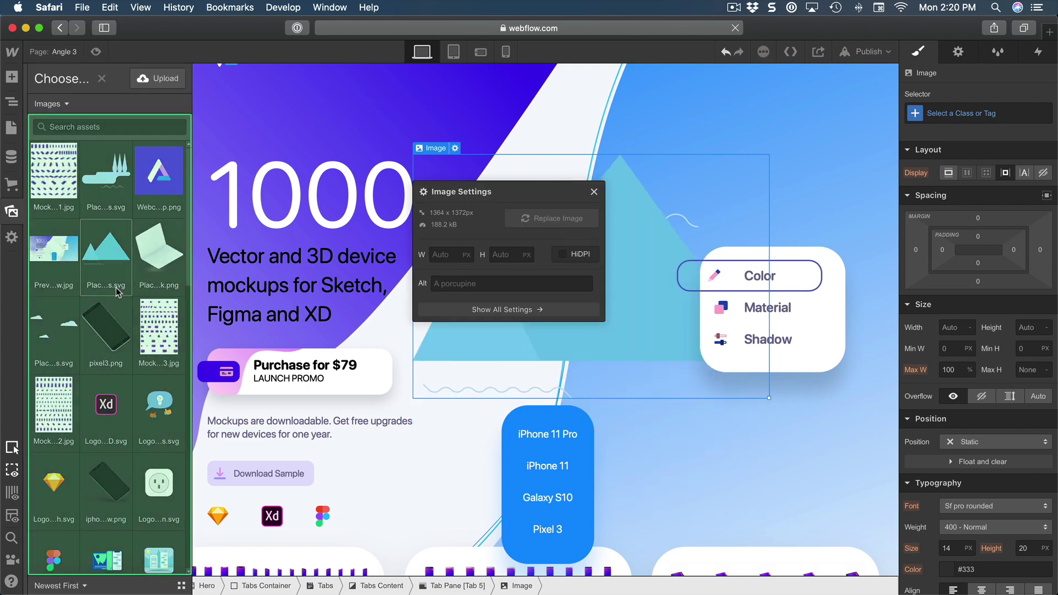
{"action": "scroll", "coordinate": [107, 177], "scroll_direction": "down", "scroll_amount": 5}
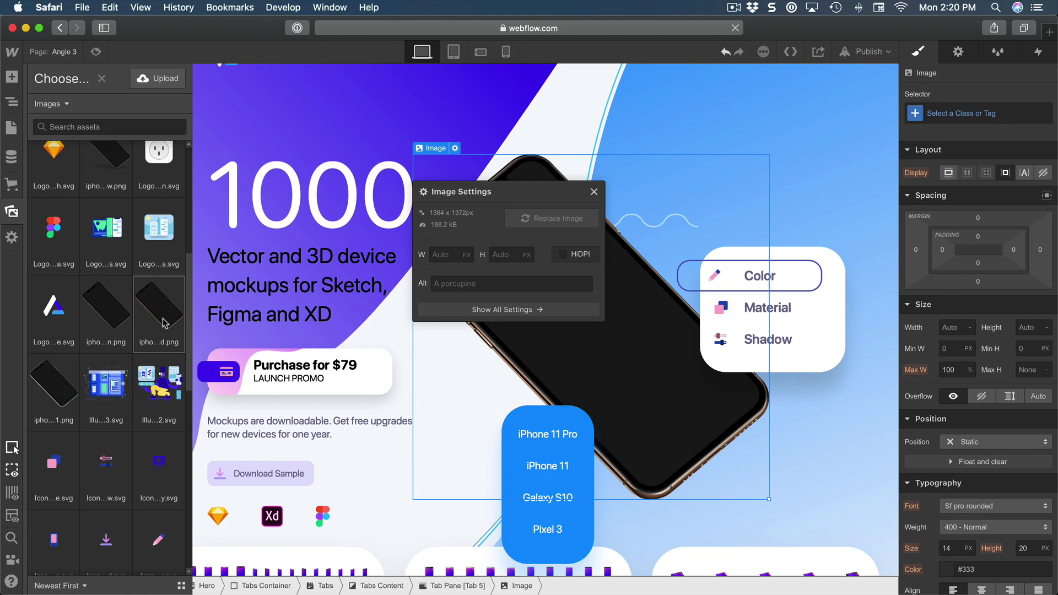
{"action": "left_click", "coordinate": [164, 323]}
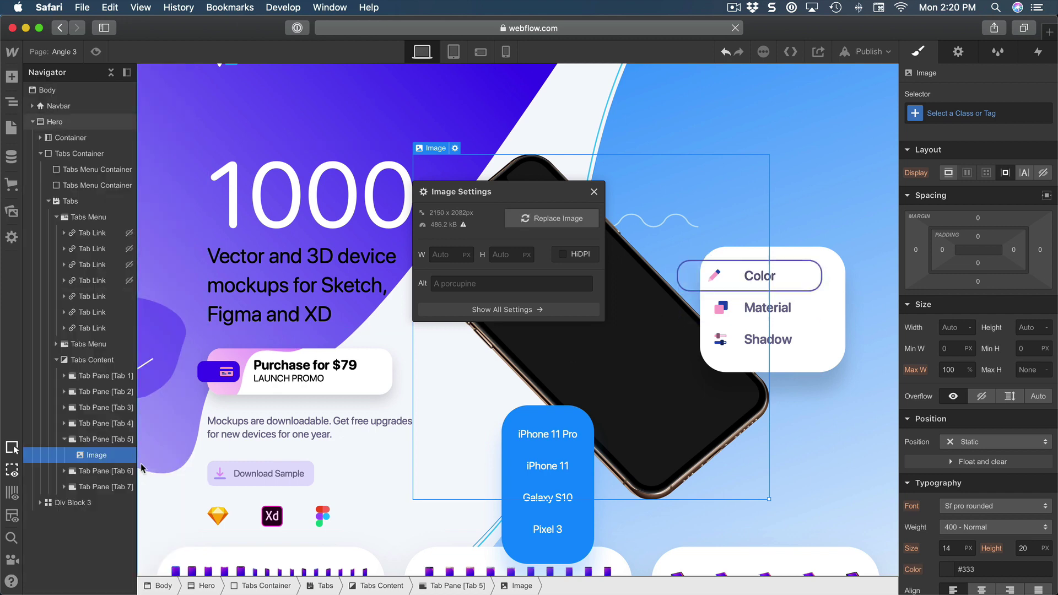
Step: Replace the phone image in the Material tab's pane (Tab 6) with the green-framed iPhone PNG without a shadow
{"action": "left_click", "coordinate": [87, 476]}
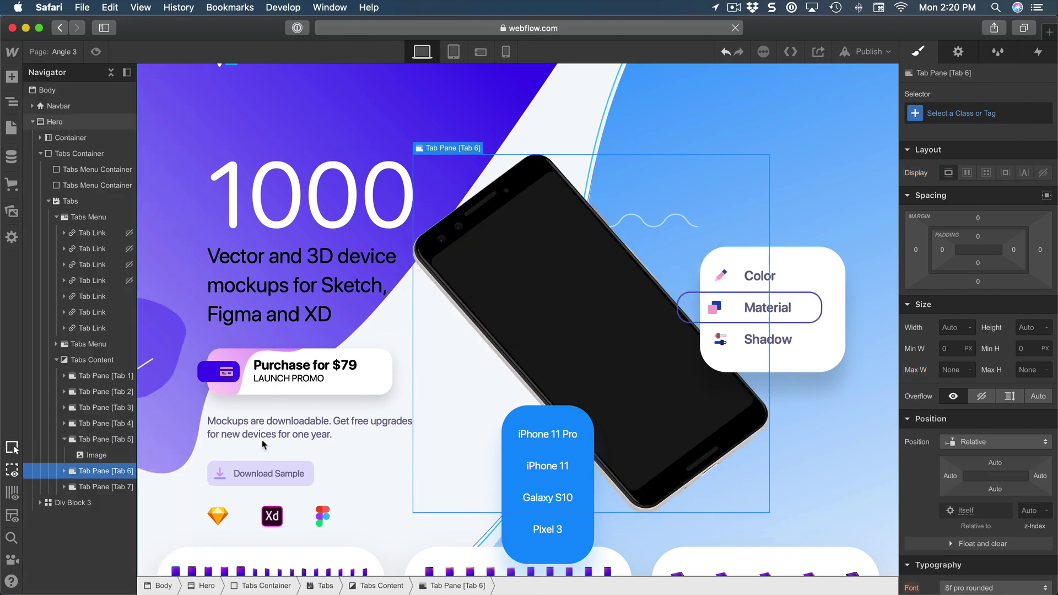
{"action": "left_click", "coordinate": [64, 472]}
{"action": "left_click", "coordinate": [94, 487]}
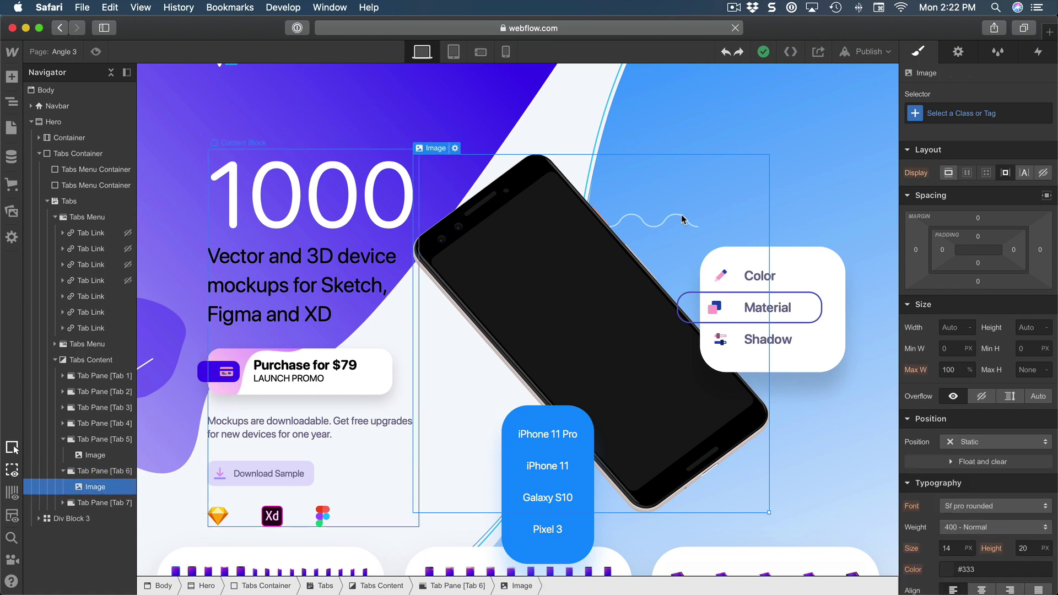
{"action": "left_click", "coordinate": [455, 149]}
{"action": "left_click", "coordinate": [551, 219]}
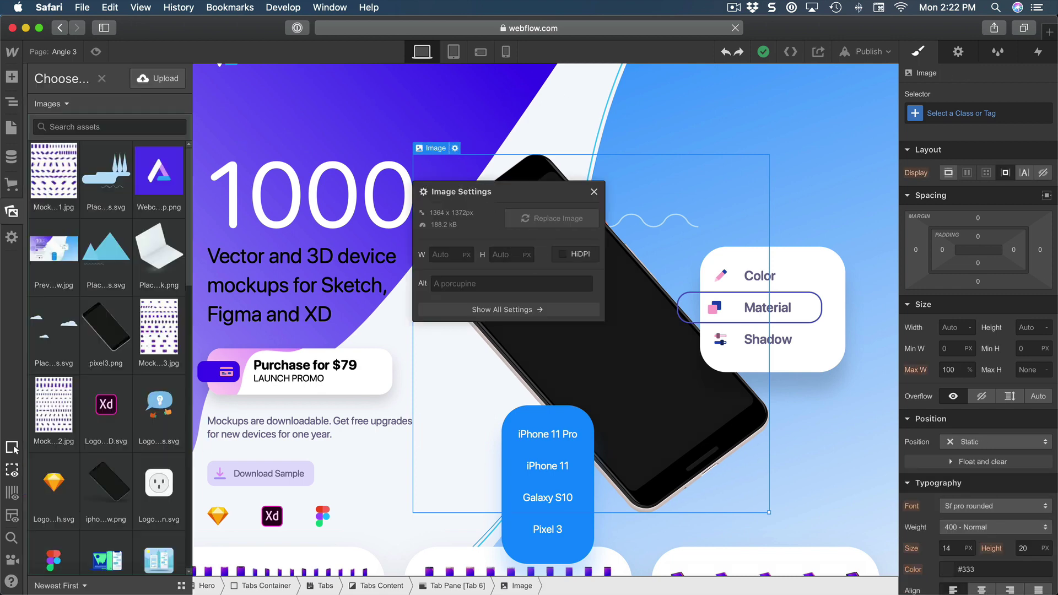
{"action": "left_click", "coordinate": [98, 431]}
{"action": "left_click", "coordinate": [107, 488]}
{"action": "scroll", "coordinate": [102, 386], "scroll_direction": "down", "scroll_amount": 5}
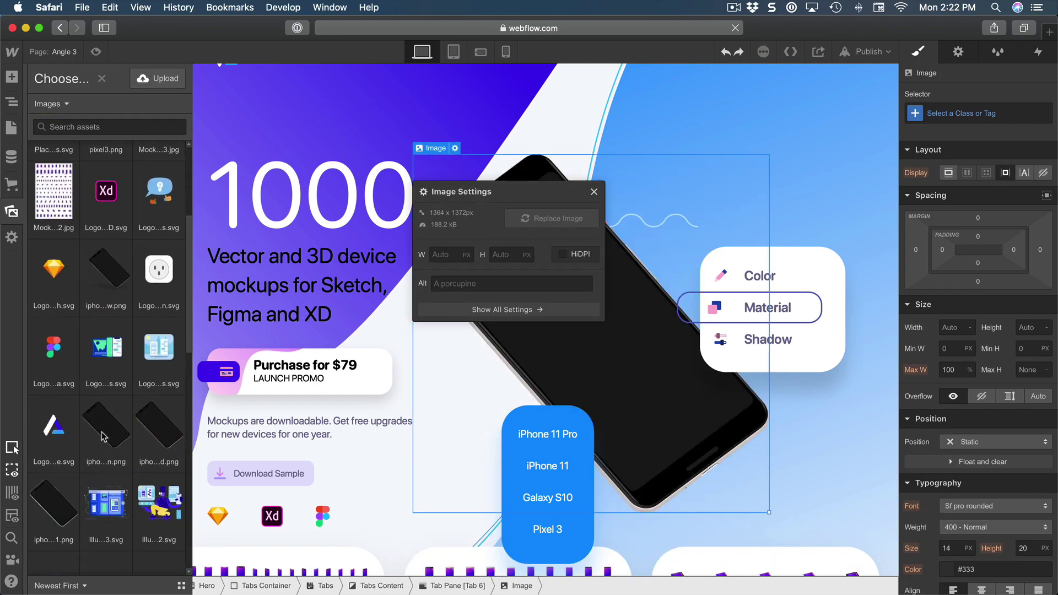
{"action": "left_click", "coordinate": [109, 438]}
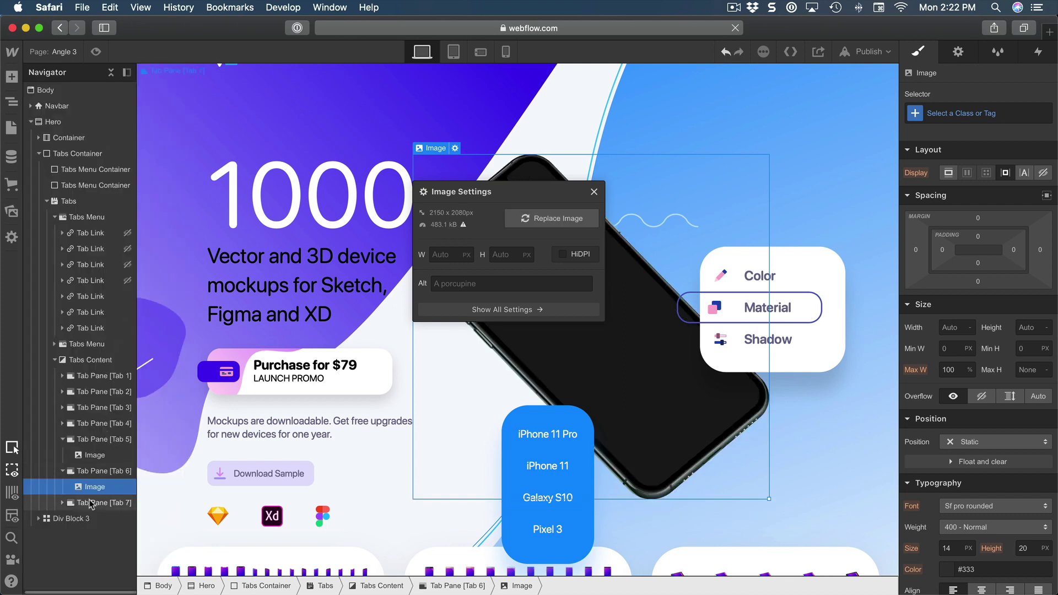
Step: Replace the phone image in the Shadow tab's pane (Tab 7) with the iPhone PNG that has a drop shadow
{"action": "left_click", "coordinate": [87, 504]}
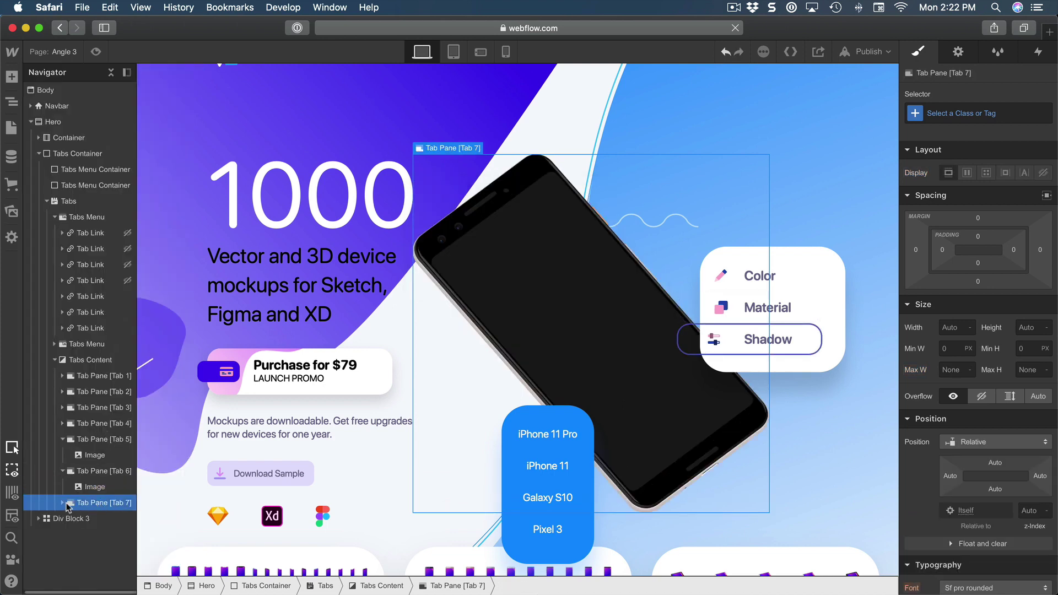
{"action": "left_click", "coordinate": [63, 503]}
{"action": "left_click", "coordinate": [94, 518]}
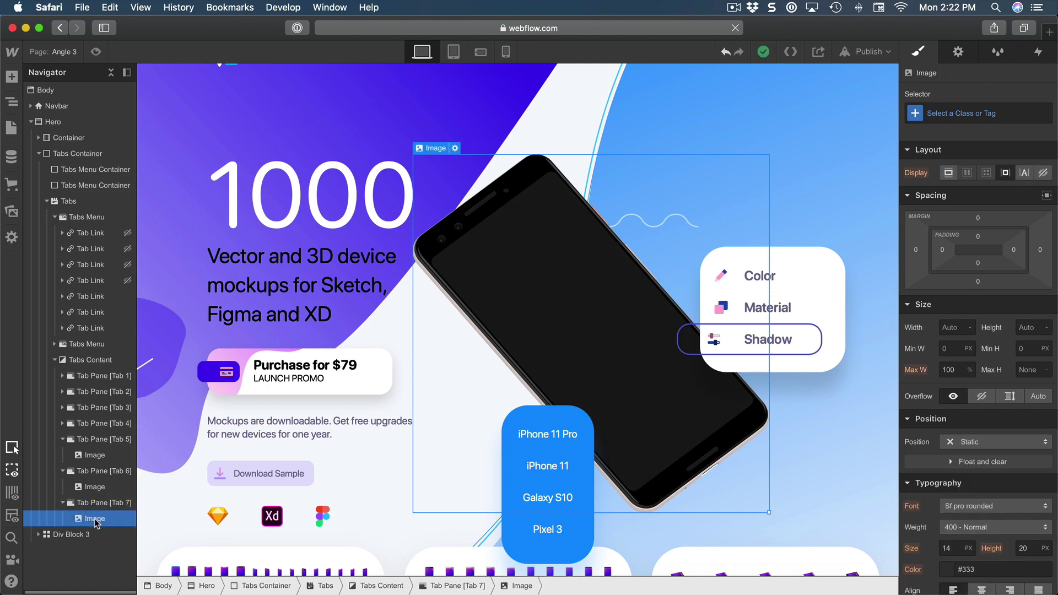
{"action": "left_click", "coordinate": [455, 147]}
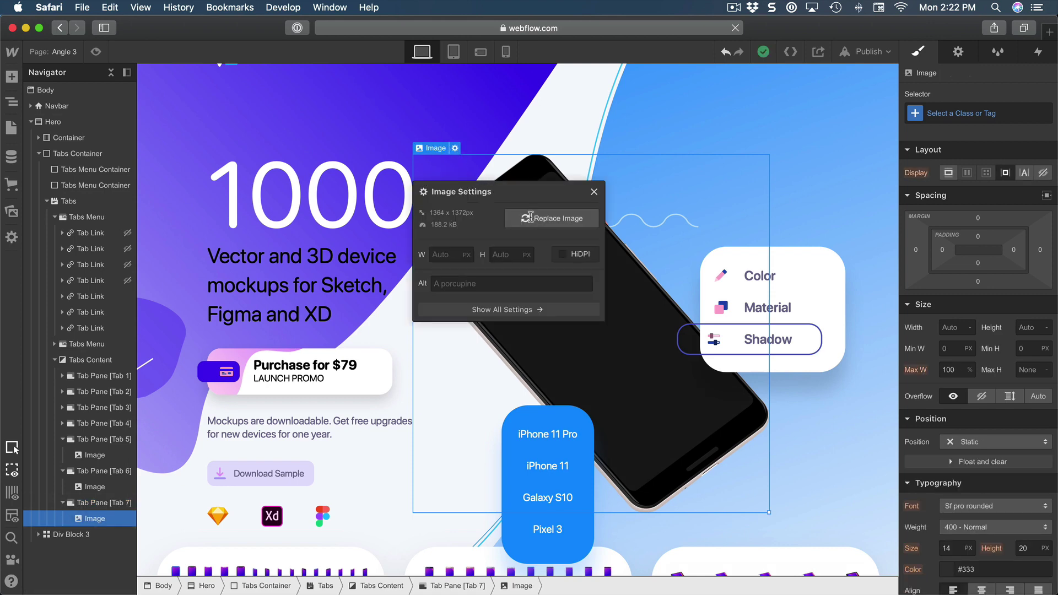
{"action": "left_click", "coordinate": [552, 218]}
{"action": "scroll", "coordinate": [107, 414], "scroll_direction": "down", "scroll_amount": 2}
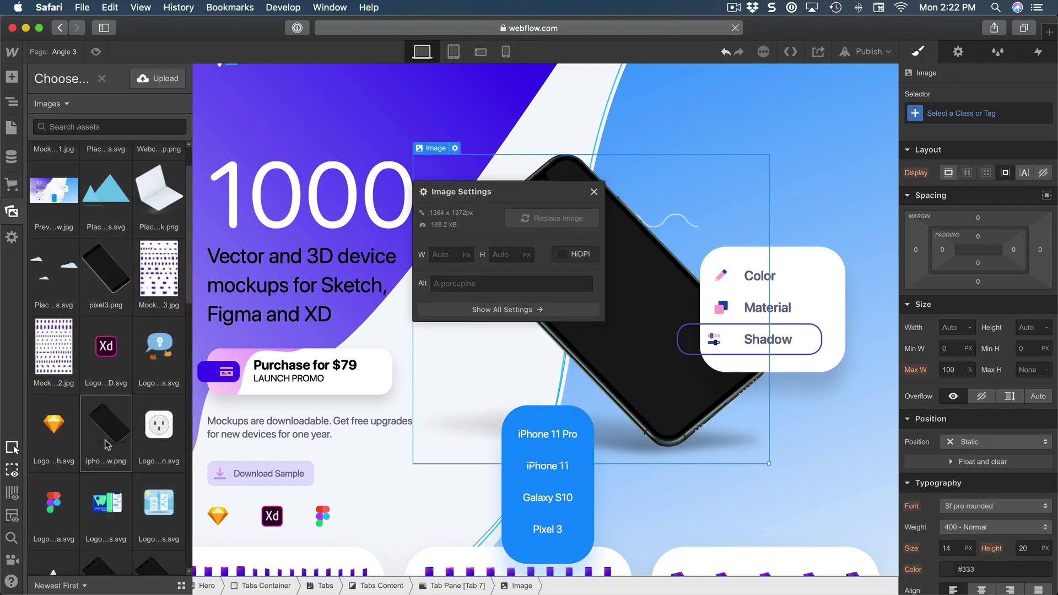
{"action": "left_click", "coordinate": [107, 438]}
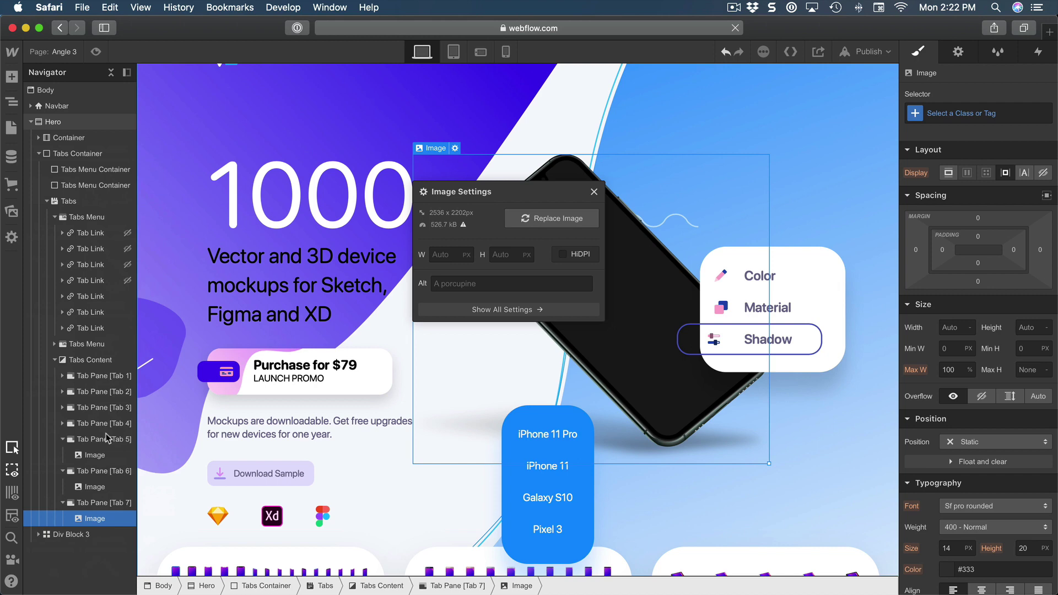
{"action": "left_click", "coordinate": [594, 192]}
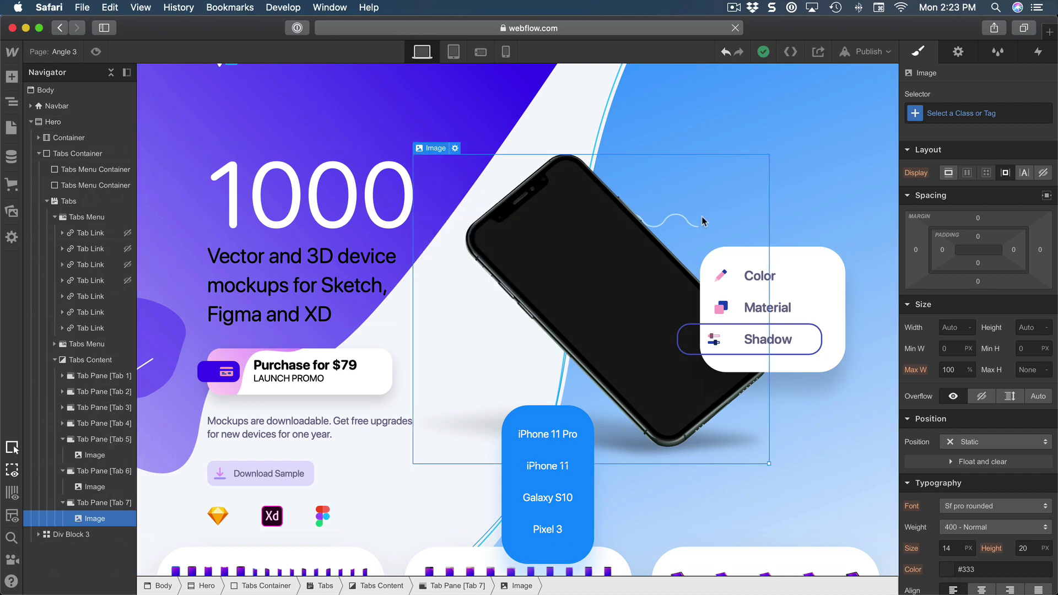
Step: Publish the site to its webflow.io domain and test the Shadow and Material tabs on the live page
{"action": "left_click", "coordinate": [871, 51]}
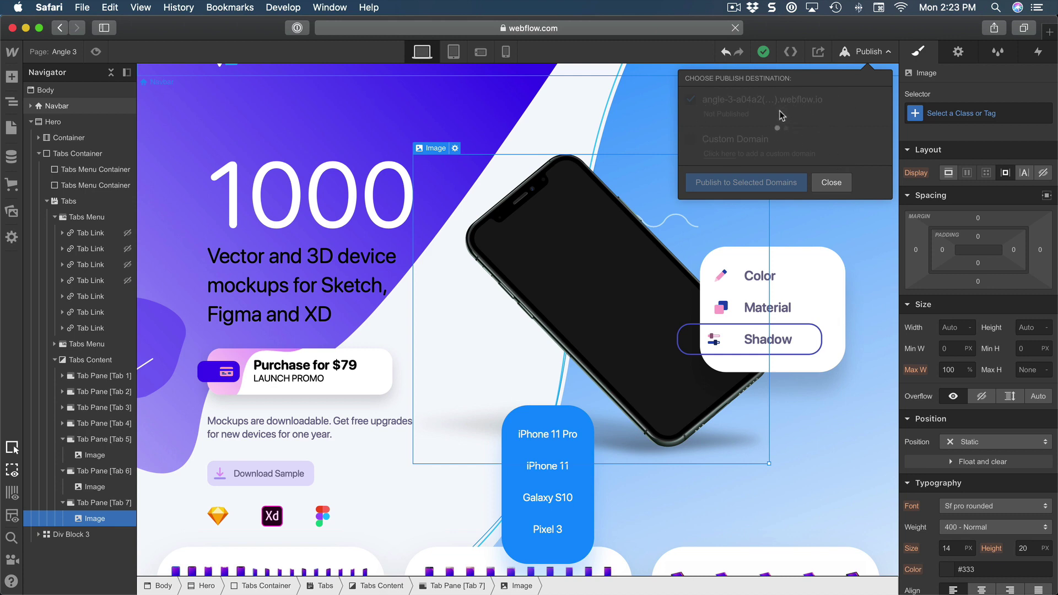
{"action": "left_click", "coordinate": [822, 105]}
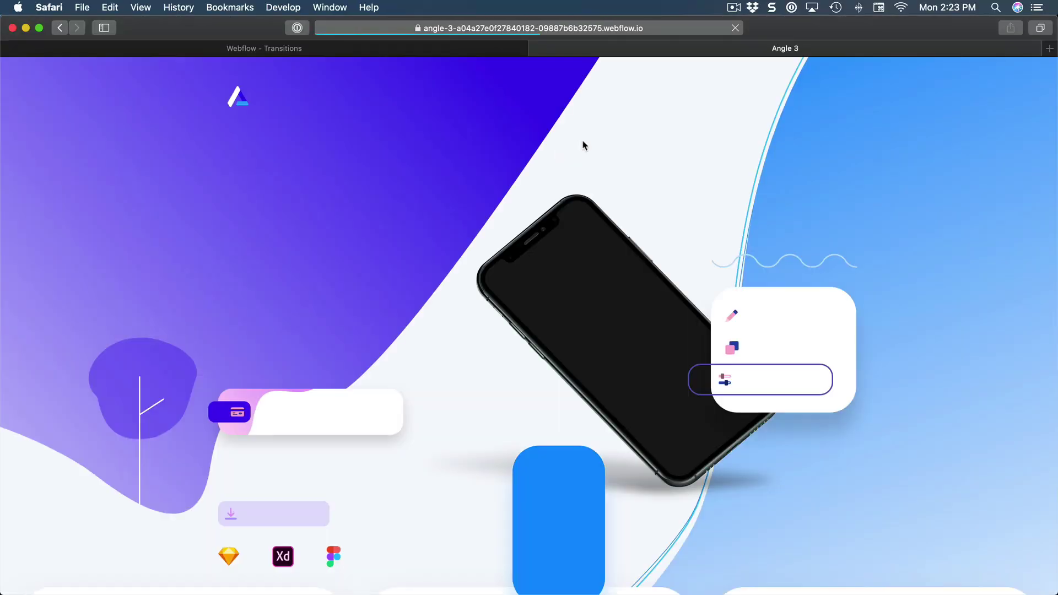
{"action": "scroll", "coordinate": [639, 151], "scroll_direction": "up", "scroll_amount": 3}
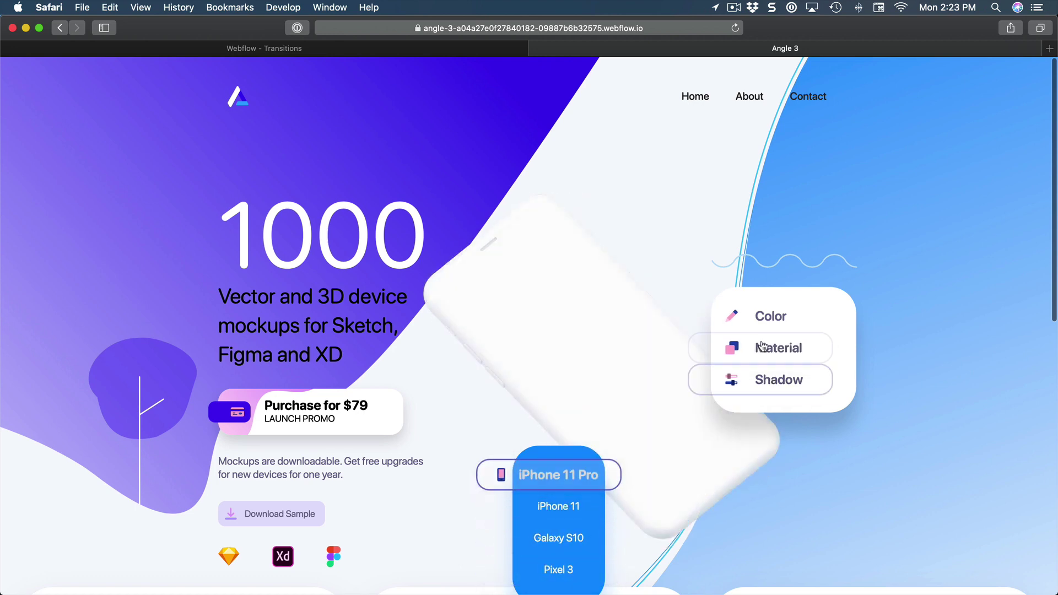
{"action": "left_click", "coordinate": [753, 385]}
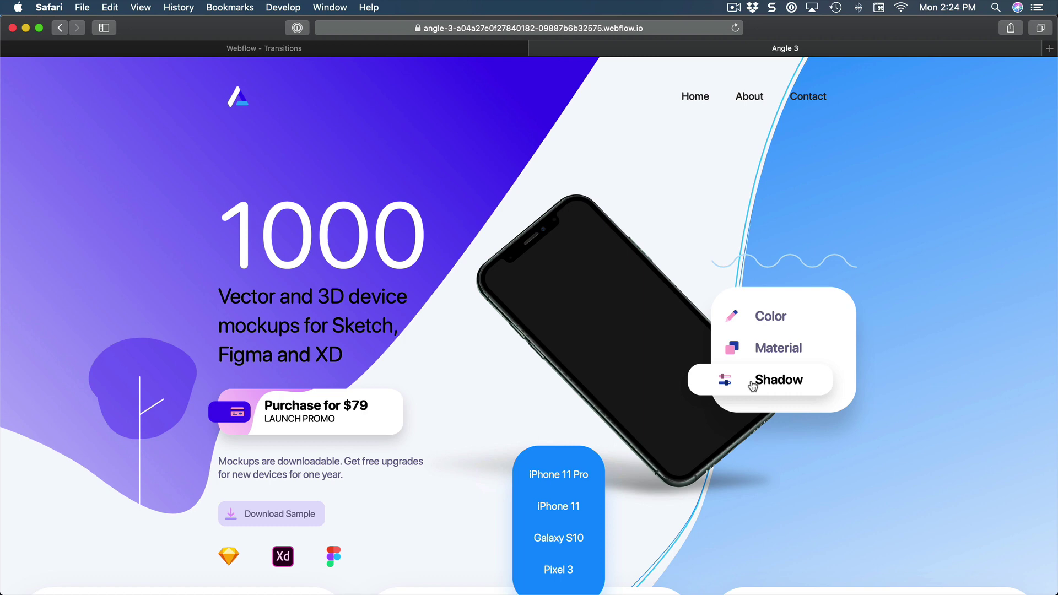
{"action": "left_click", "coordinate": [764, 353]}
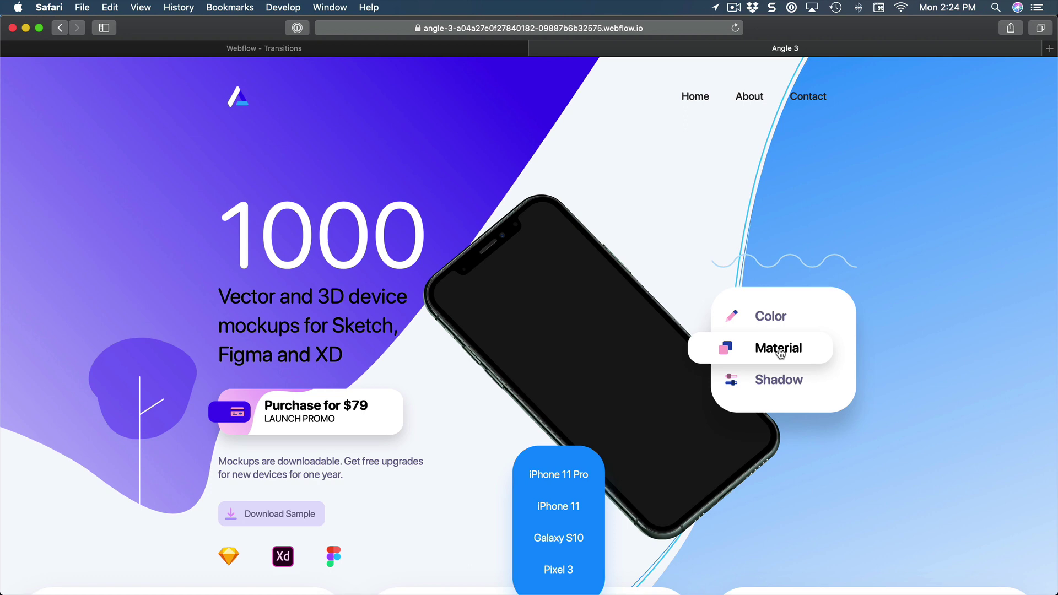
{"action": "left_click", "coordinate": [781, 354]}
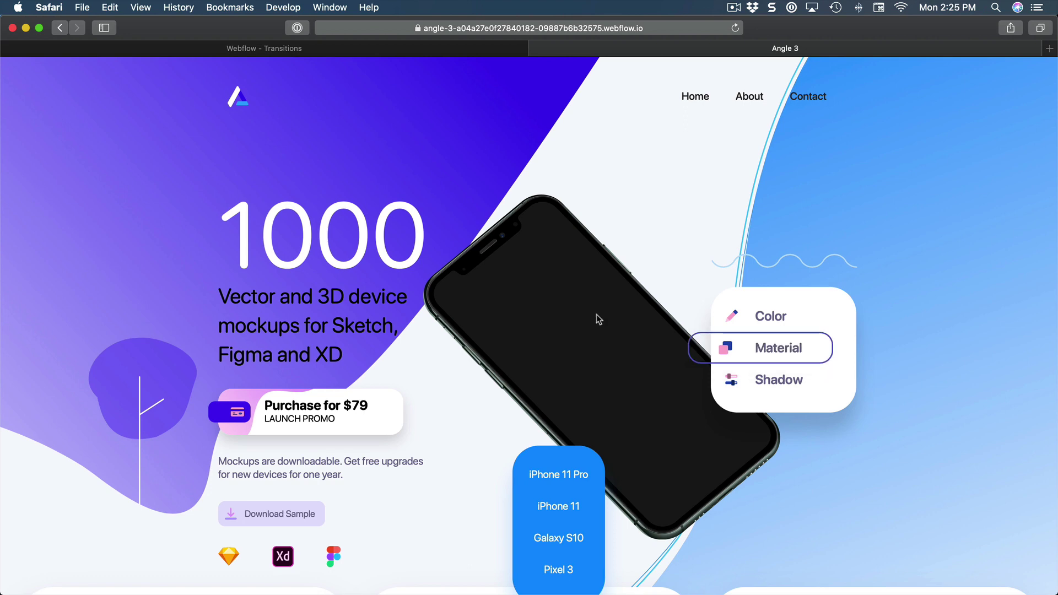